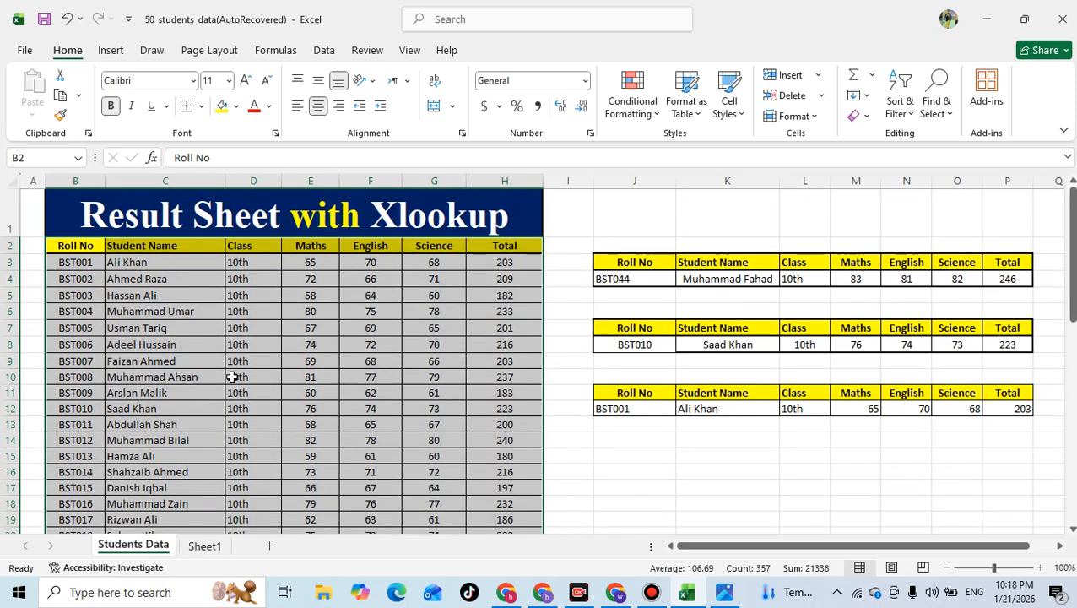
Step: Copy the student record in B4:H4 and paste it at cell E5 of a new worksheet
{"action": "left_click", "coordinate": [232, 376]}
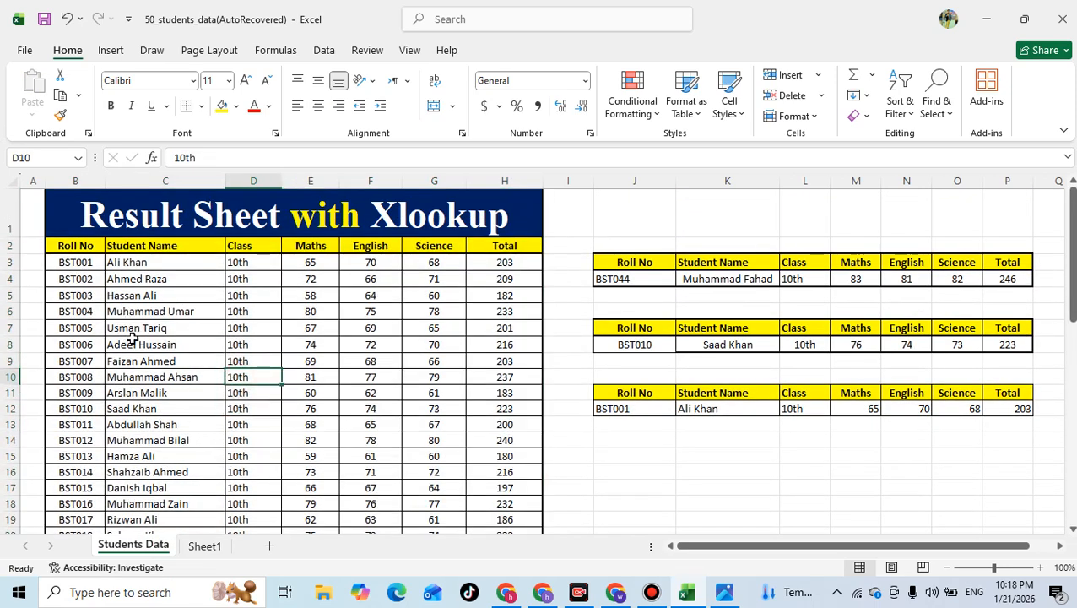
{"action": "left_click_drag", "start_coordinate": [59, 286], "coordinate": [493, 278]}
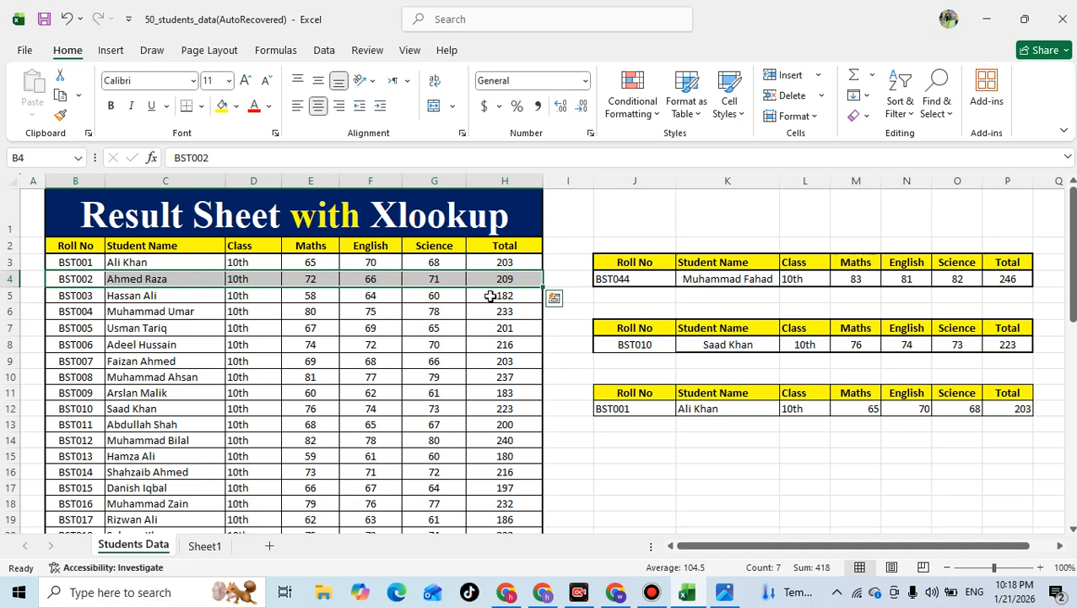
{"action": "key", "text": "ctrl+c"}
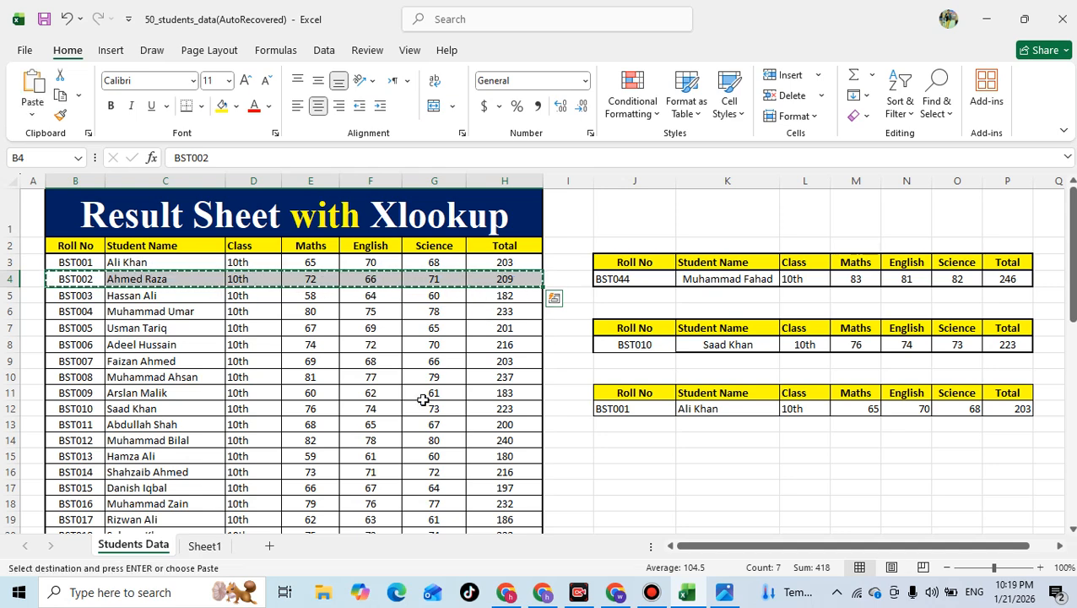
{"action": "left_click", "coordinate": [270, 545]}
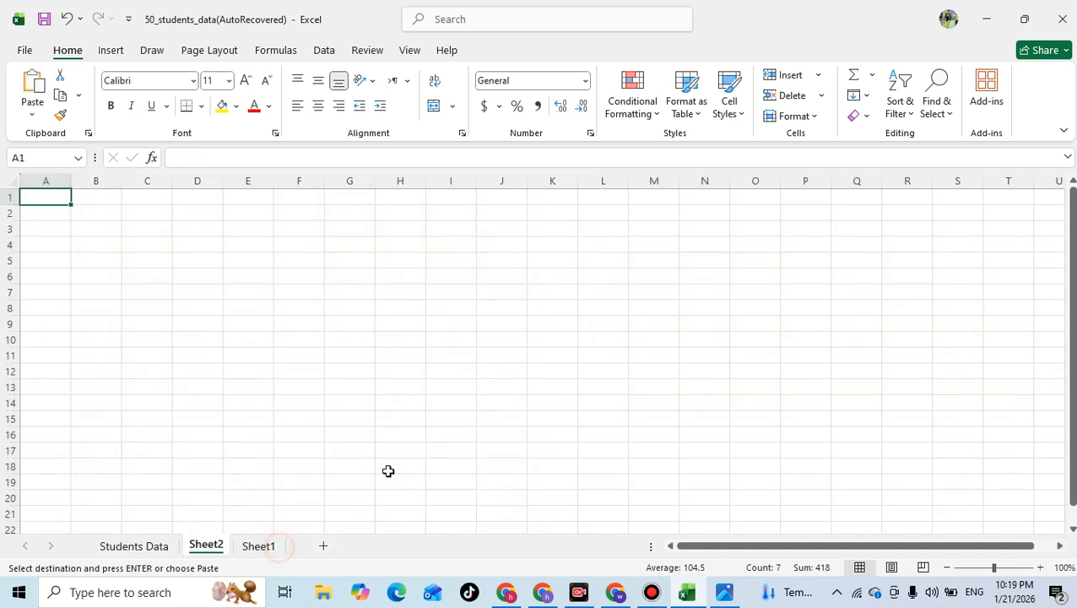
{"action": "left_click", "coordinate": [259, 261]}
{"action": "key", "text": "ctrl+v"}
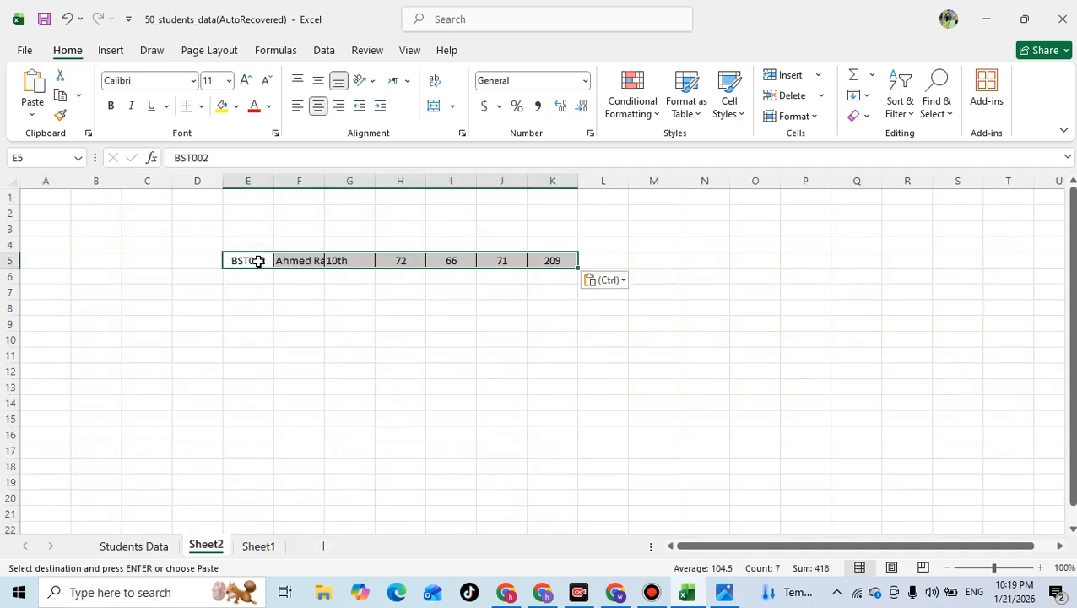
Step: Auto-fit the widths of columns F and G to the pasted record
{"action": "double_click", "coordinate": [324, 180]}
{"action": "double_click", "coordinate": [389, 180]}
{"action": "left_click", "coordinate": [393, 180]}
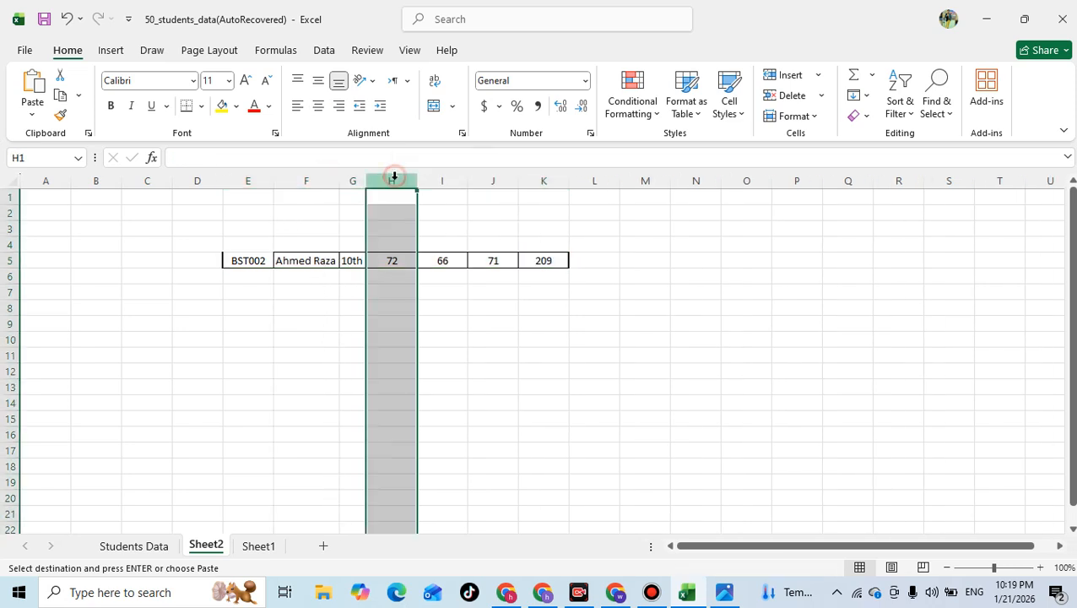
Step: Consult the shortcut-key reference image and compare the pasted record on Sheet2 with its source row on the Students Data sheet
{"action": "key", "text": "alt+Tab"}
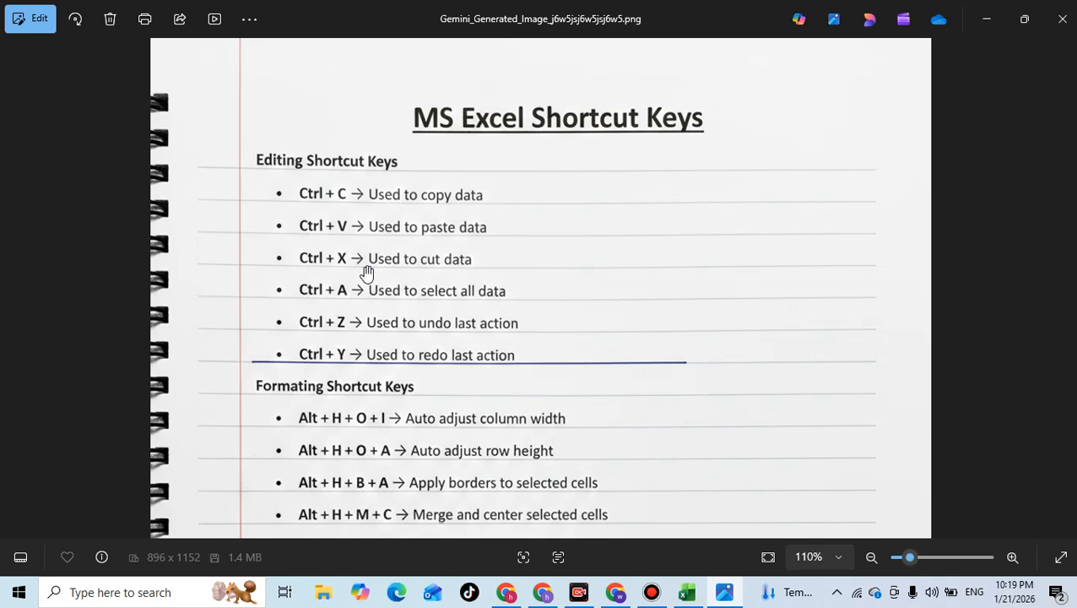
{"action": "left_click", "coordinate": [985, 18]}
{"action": "left_click", "coordinate": [270, 275]}
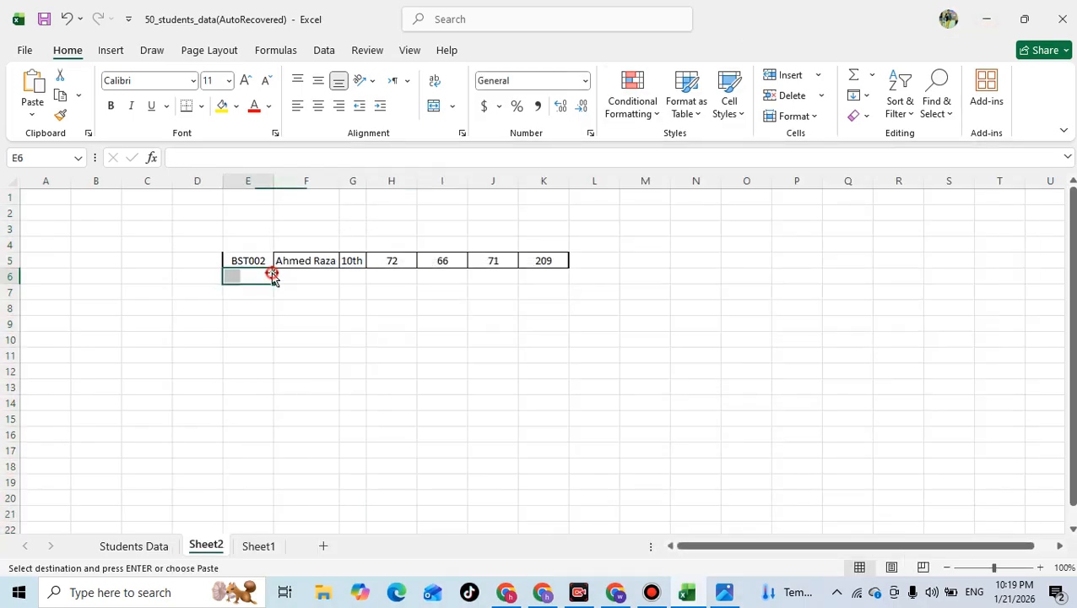
{"action": "left_click", "coordinate": [135, 545]}
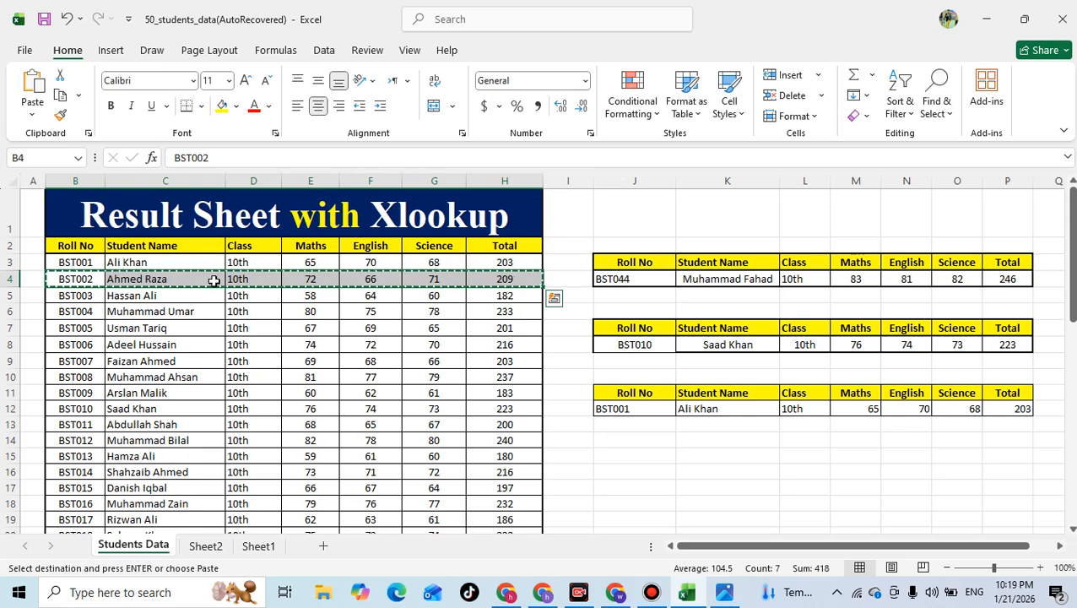
{"action": "left_click", "coordinate": [211, 545]}
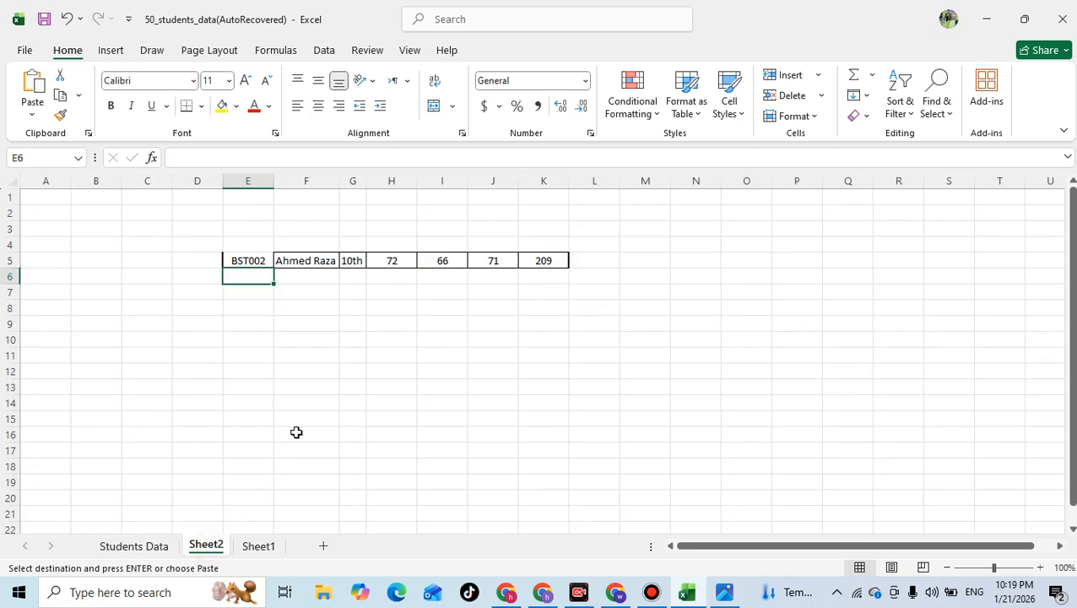
{"action": "left_click_drag", "start_coordinate": [250, 260], "coordinate": [524, 261]}
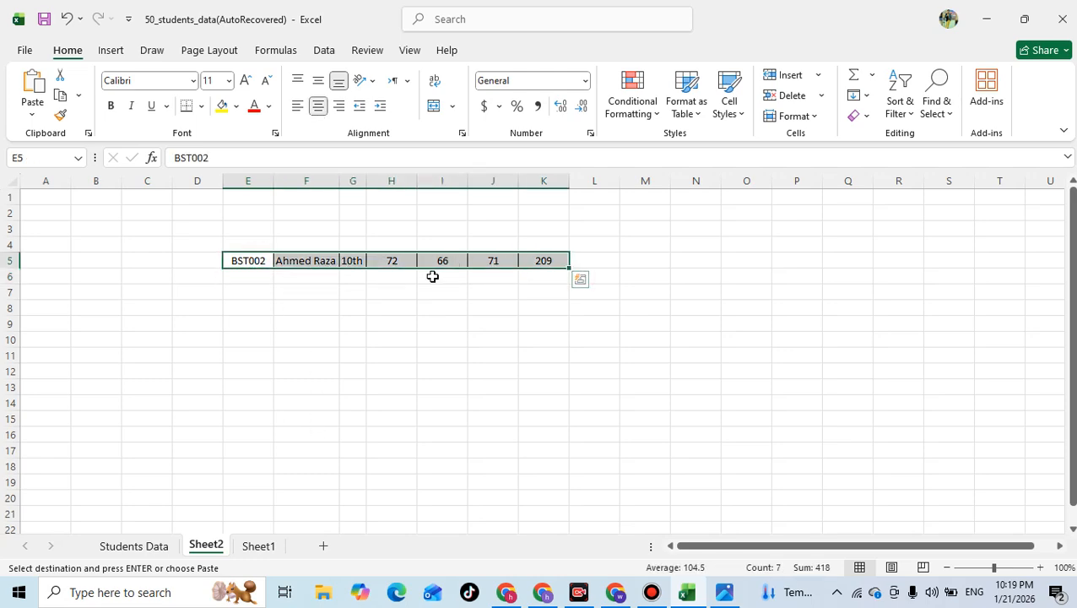
{"action": "left_click", "coordinate": [148, 546]}
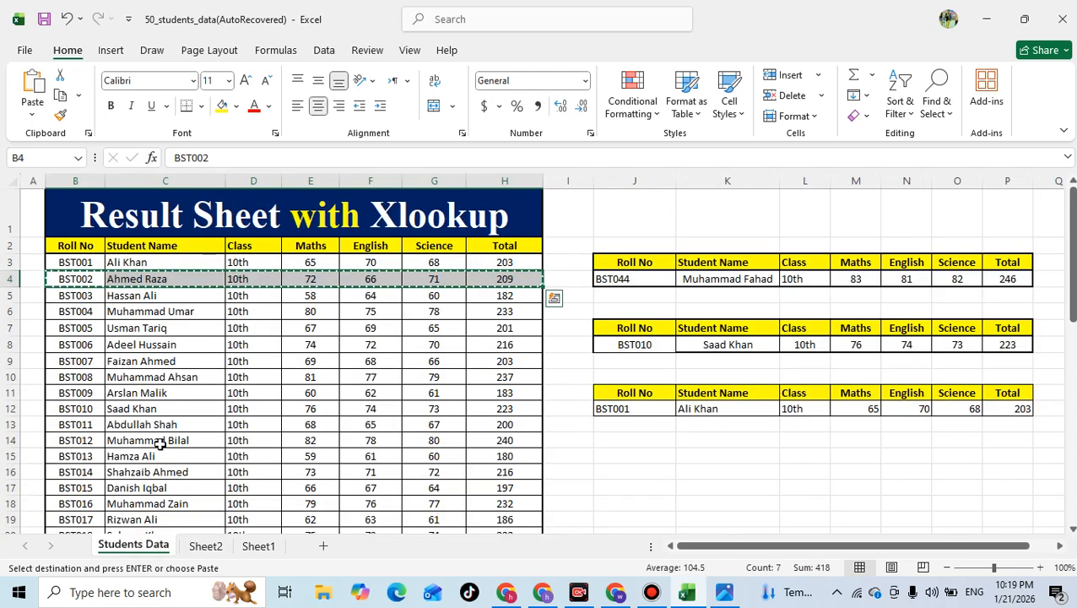
{"action": "left_click", "coordinate": [202, 545]}
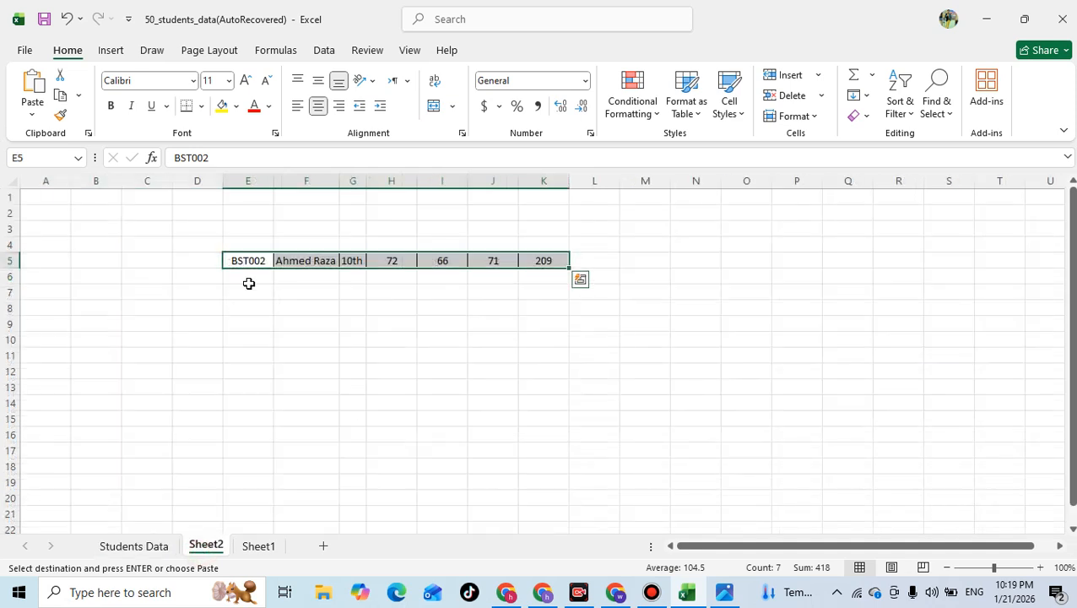
{"action": "left_click", "coordinate": [135, 546]}
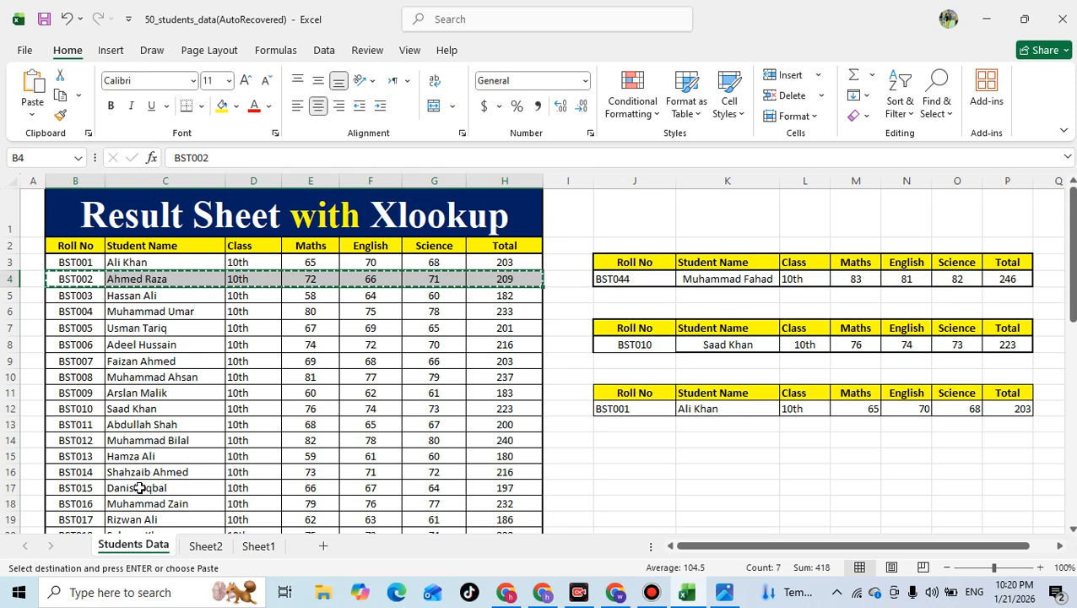
Step: Cut the student record in B7:H7 and paste it at cell J15 on the same sheet
{"action": "left_click", "coordinate": [724, 592]}
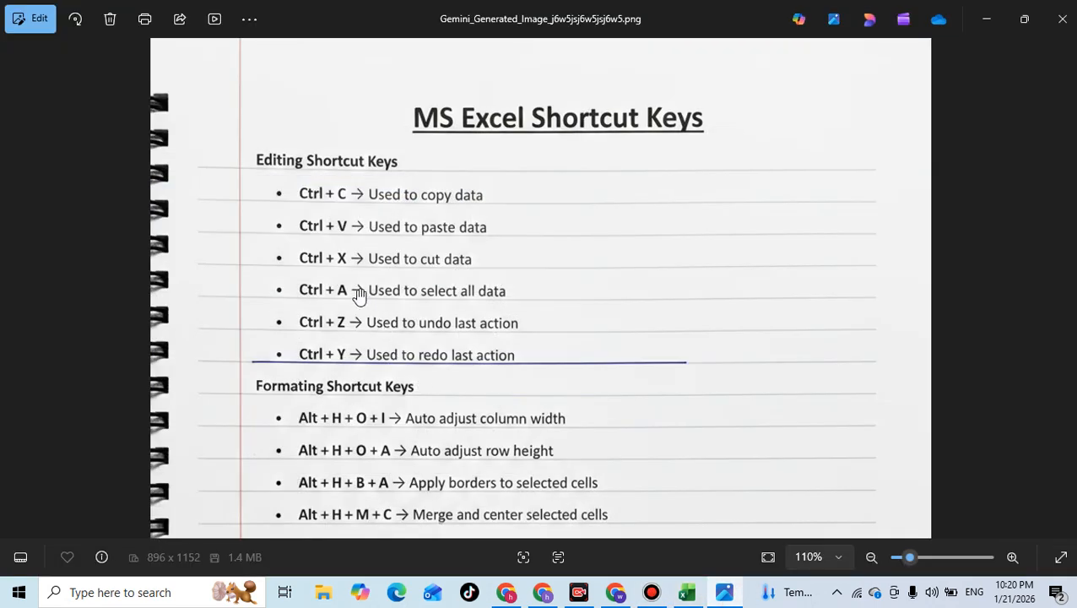
{"action": "left_click", "coordinate": [986, 18]}
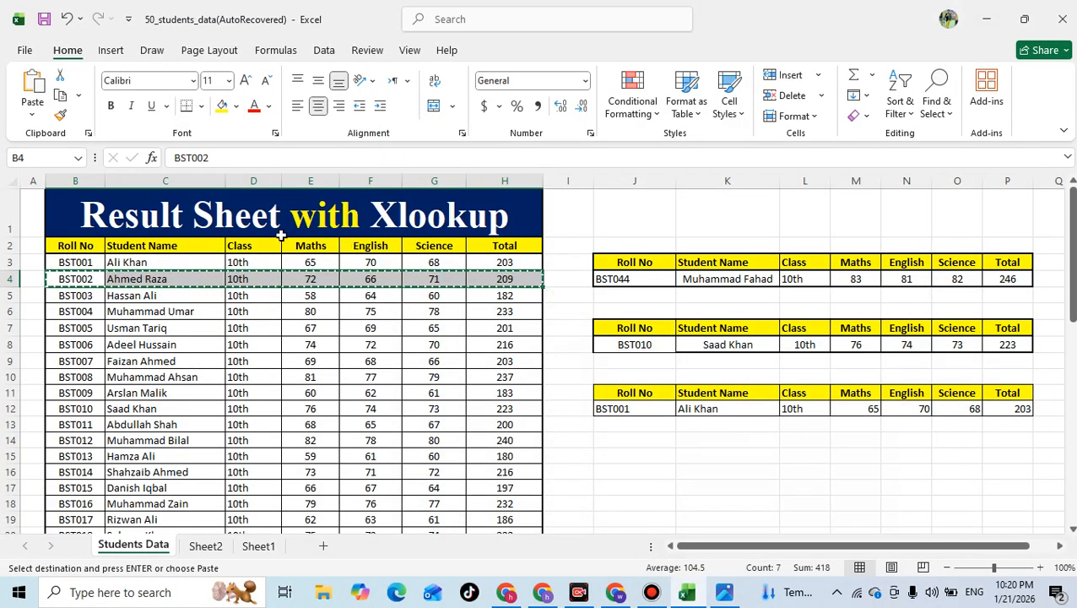
{"action": "left_click_drag", "start_coordinate": [76, 328], "coordinate": [482, 331]}
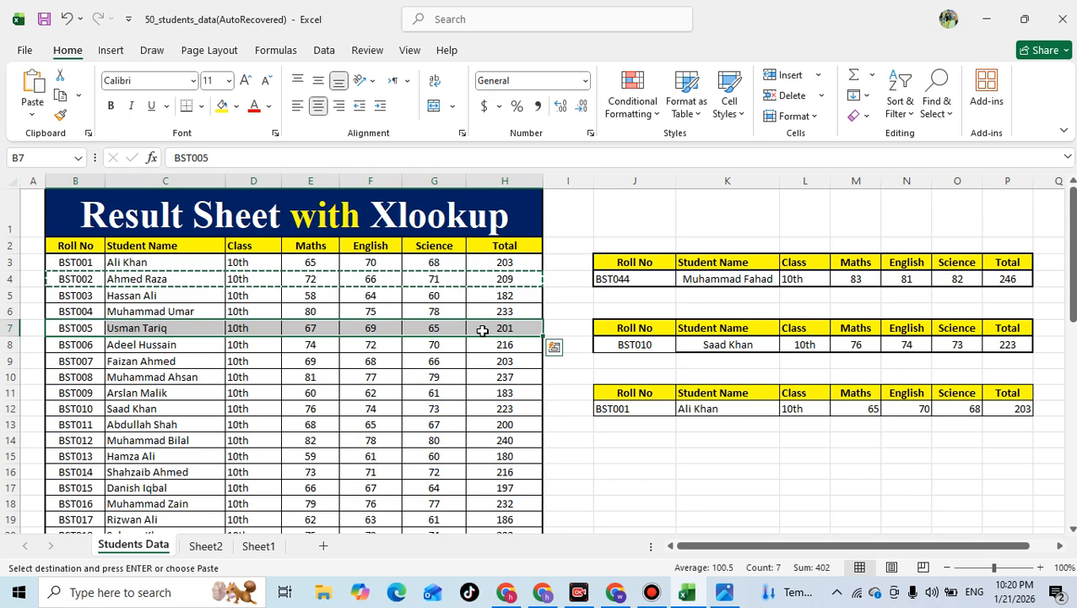
{"action": "key", "text": "ctrl+c"}
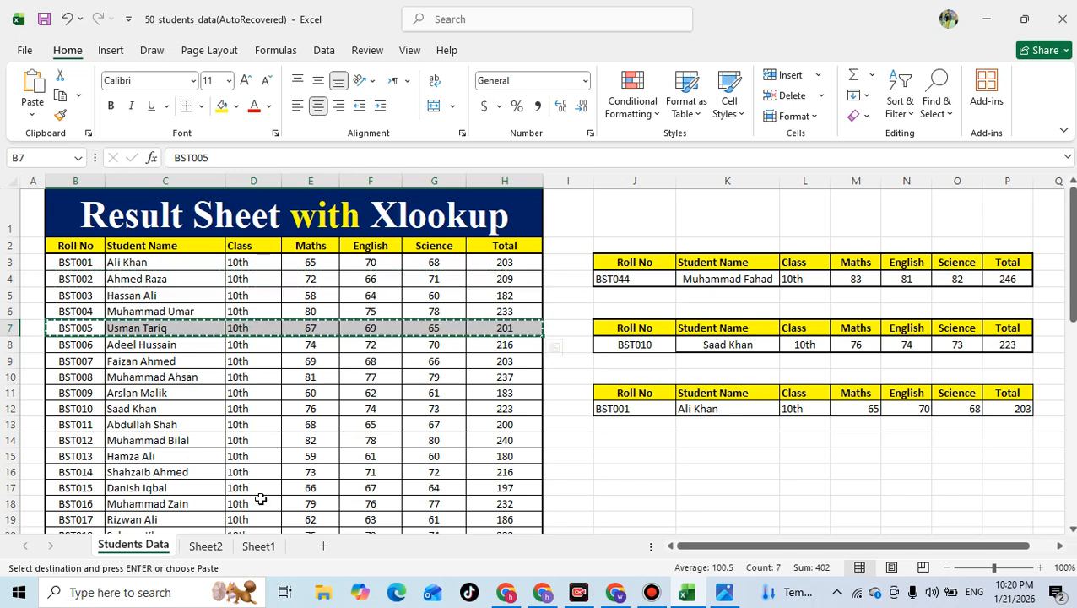
{"action": "left_click", "coordinate": [654, 464]}
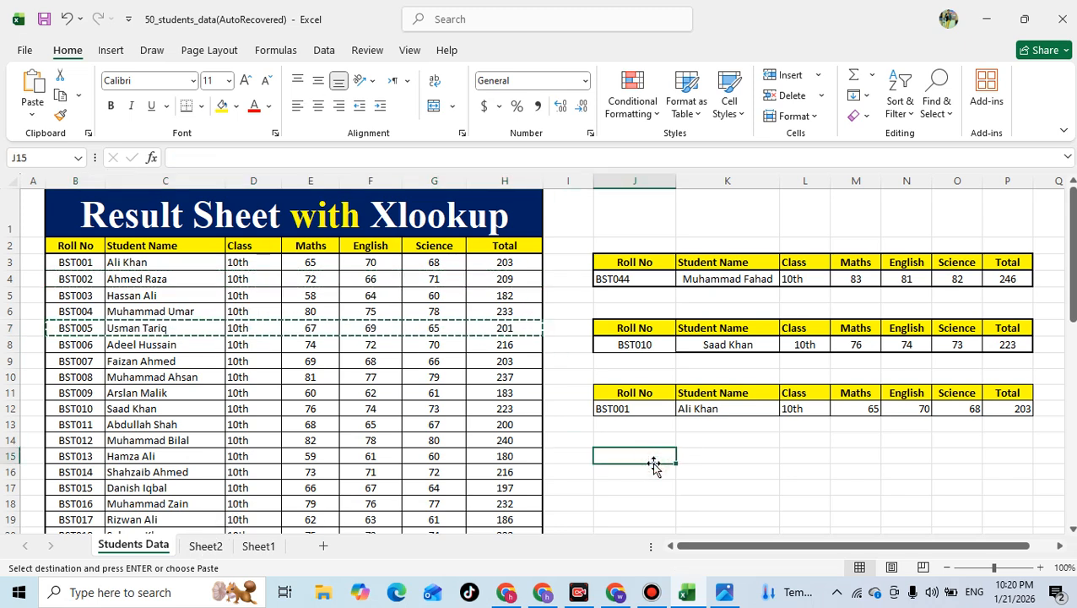
{"action": "key", "text": "ctrl+v"}
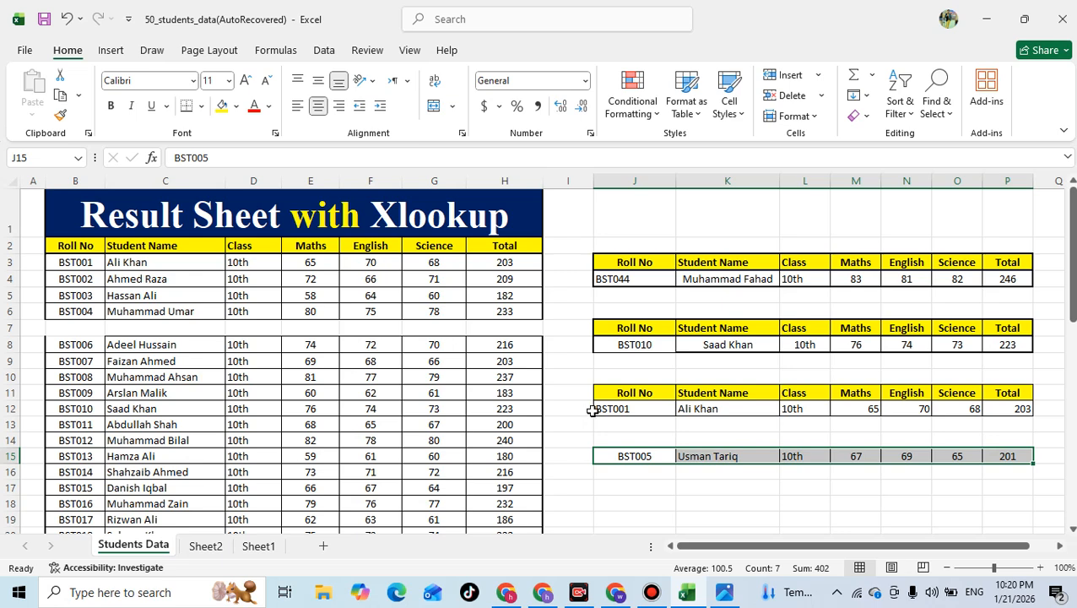
{"action": "key", "text": "ctrl+q"}
{"action": "left_click", "coordinate": [669, 422]}
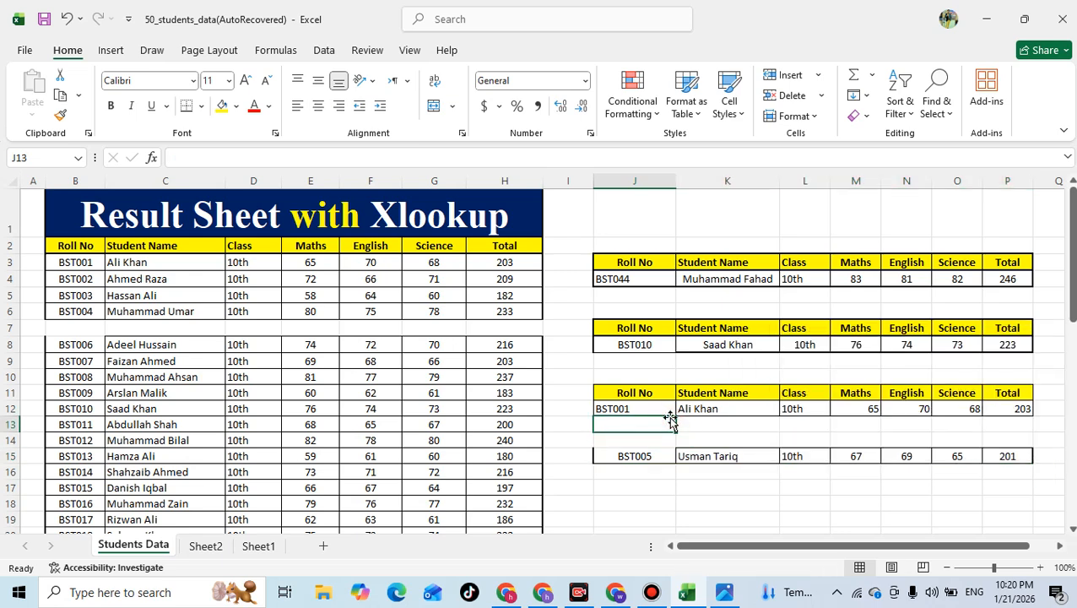
Step: Check the shortcut-key reference image, undo the move of the record to J15, and cancel the cut selection
{"action": "left_click", "coordinate": [727, 594]}
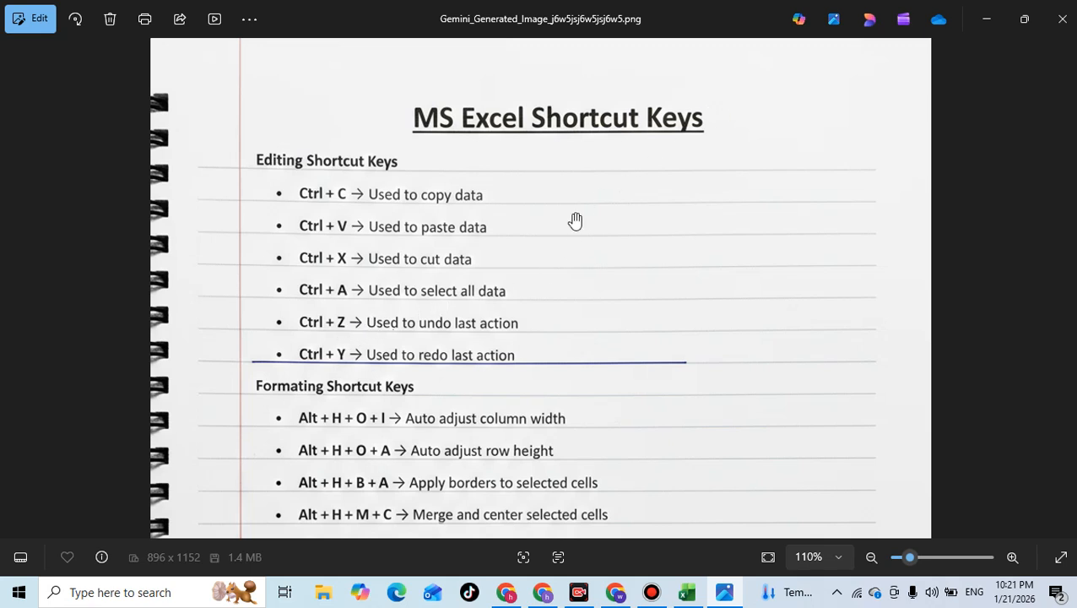
{"action": "left_click", "coordinate": [985, 17]}
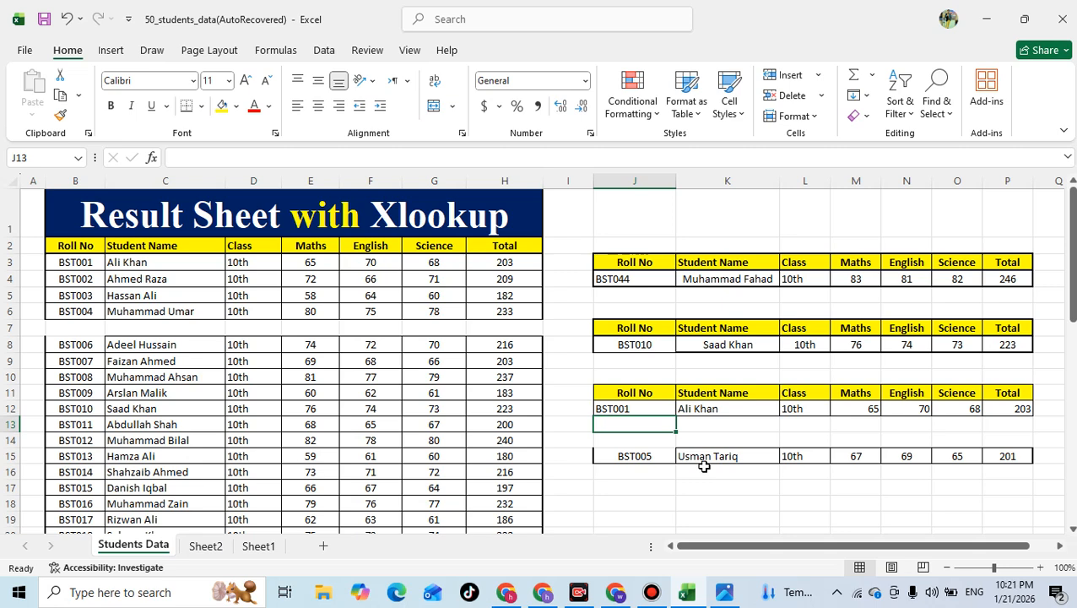
{"action": "key", "text": "ctrl+z"}
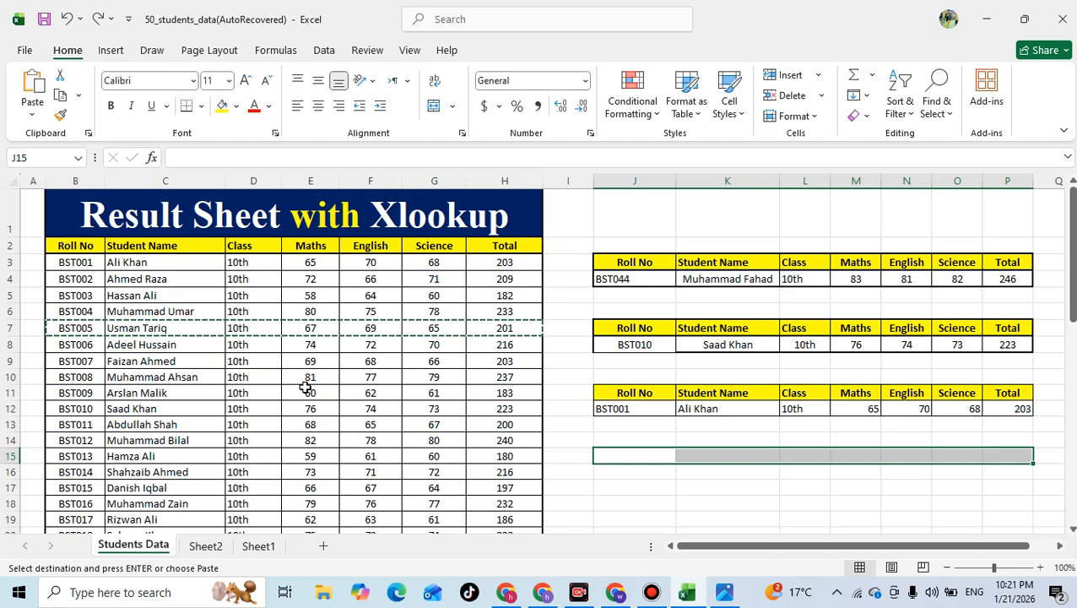
{"action": "key", "text": "Escape"}
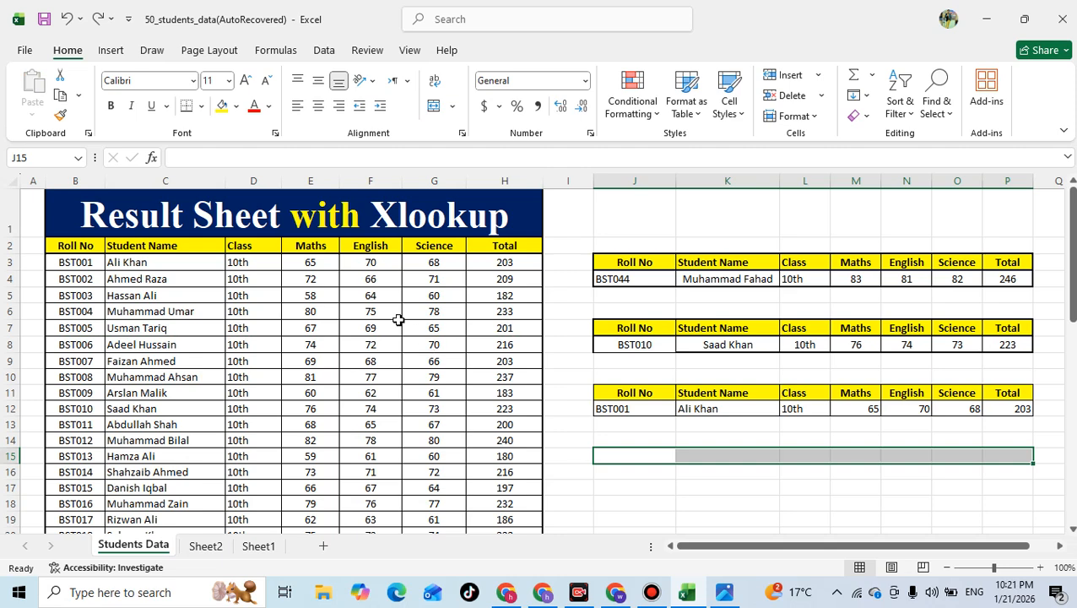
Step: Clear the merged title in B1 and undo the deletion, two times in a row
{"action": "left_click", "coordinate": [367, 300]}
{"action": "left_click", "coordinate": [310, 221]}
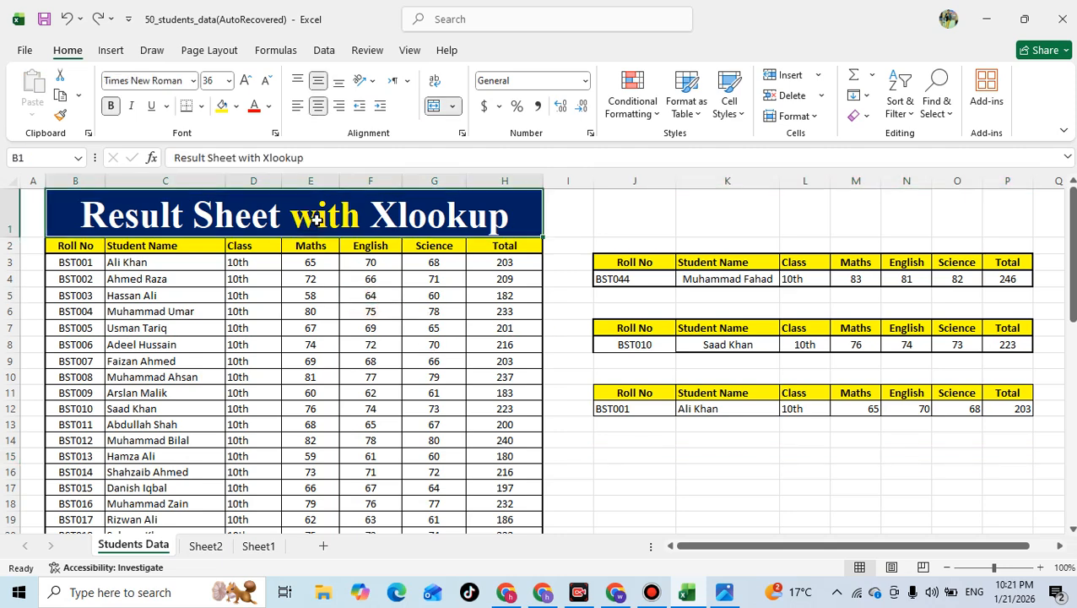
{"action": "key", "text": "Delete"}
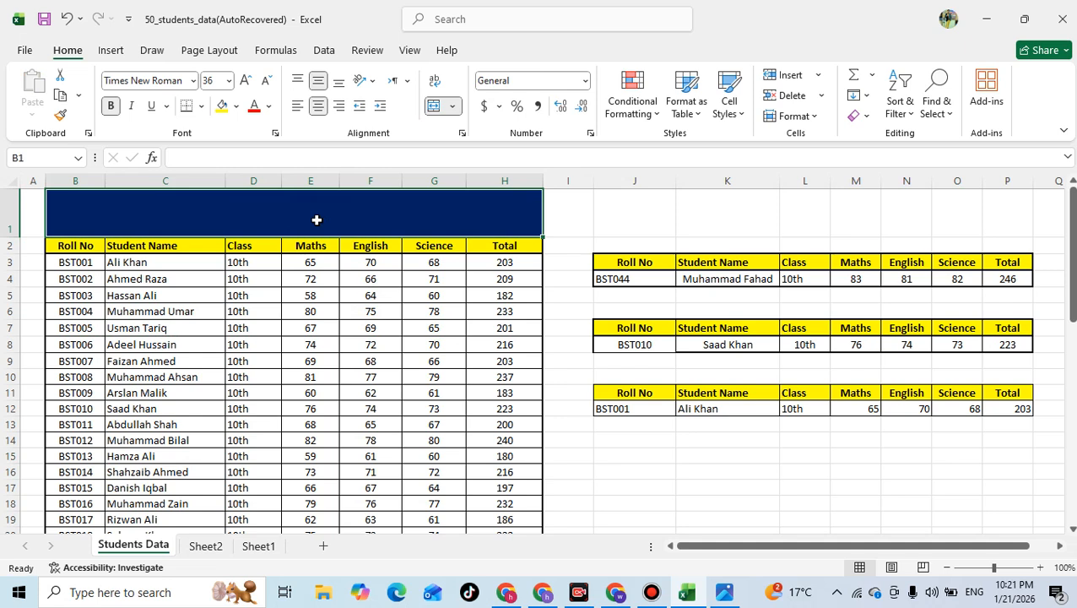
{"action": "key", "text": "ctrl+z"}
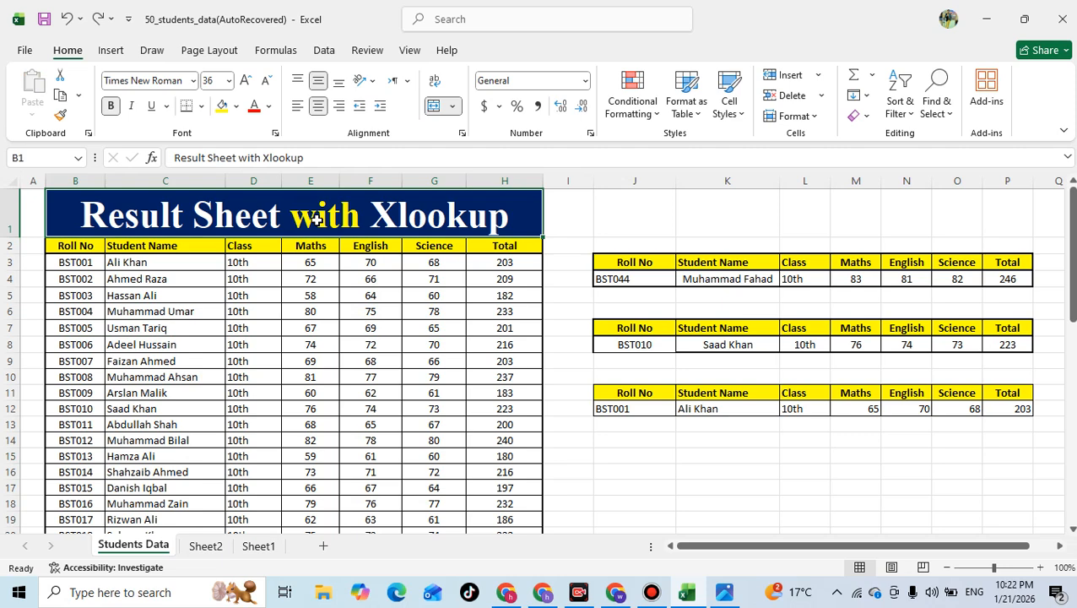
{"action": "key", "text": "Delete"}
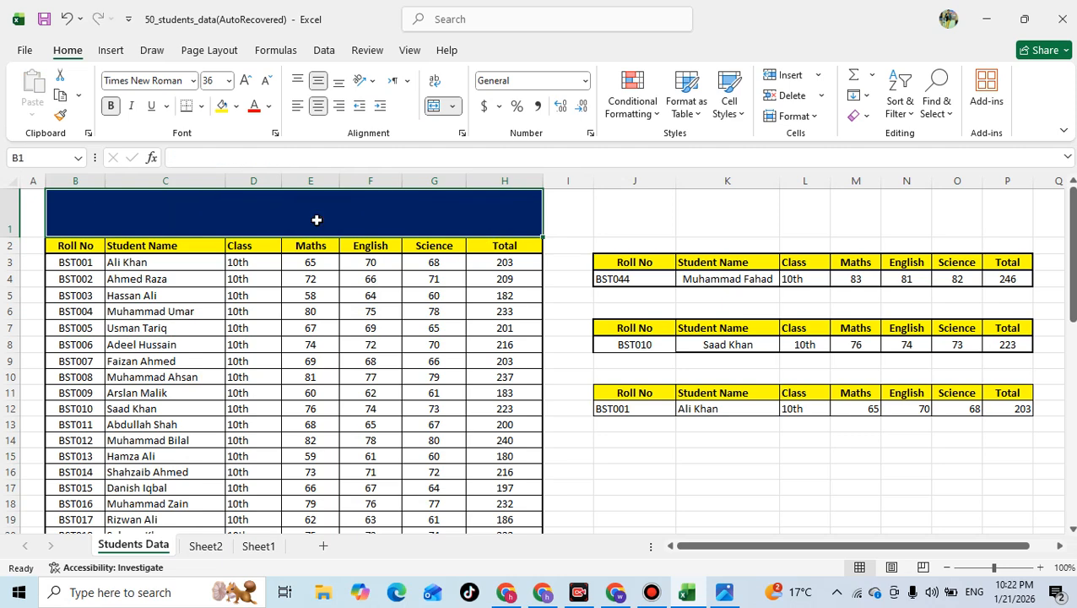
{"action": "key", "text": "ctrl+z"}
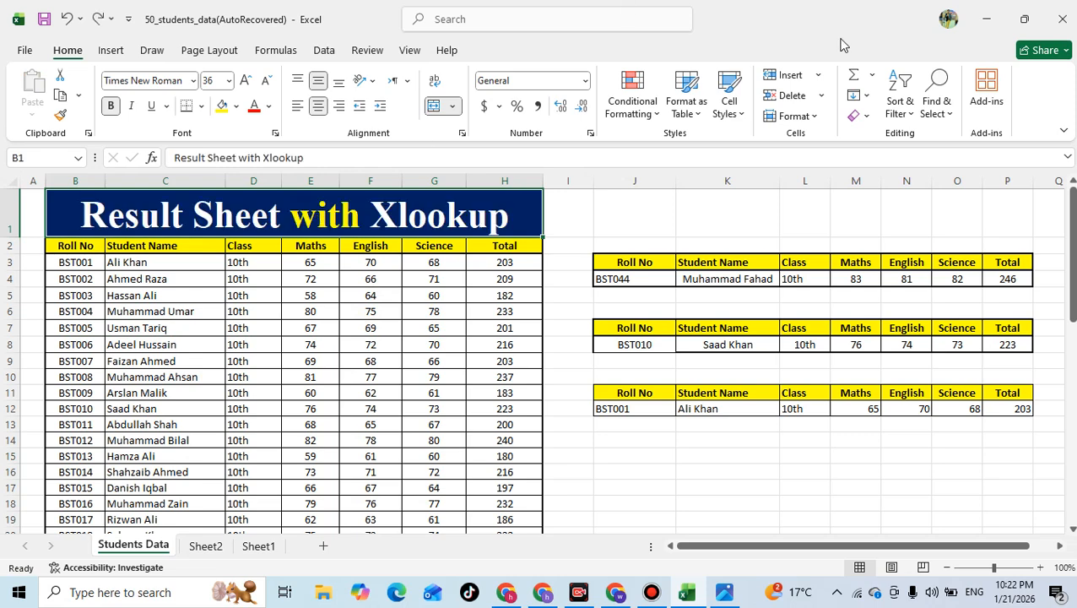
Step: Clear the contents of the student records in B9:H10 and B16:H18 on the Students Data sheet
{"action": "left_click", "coordinate": [730, 594]}
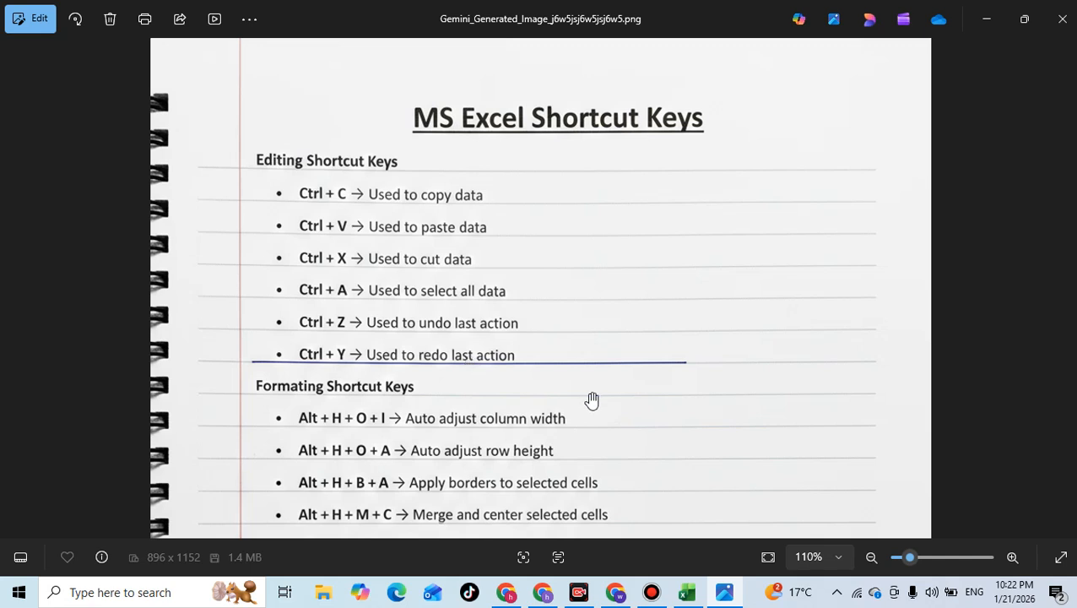
{"action": "left_click", "coordinate": [986, 15]}
{"action": "left_click", "coordinate": [234, 315]}
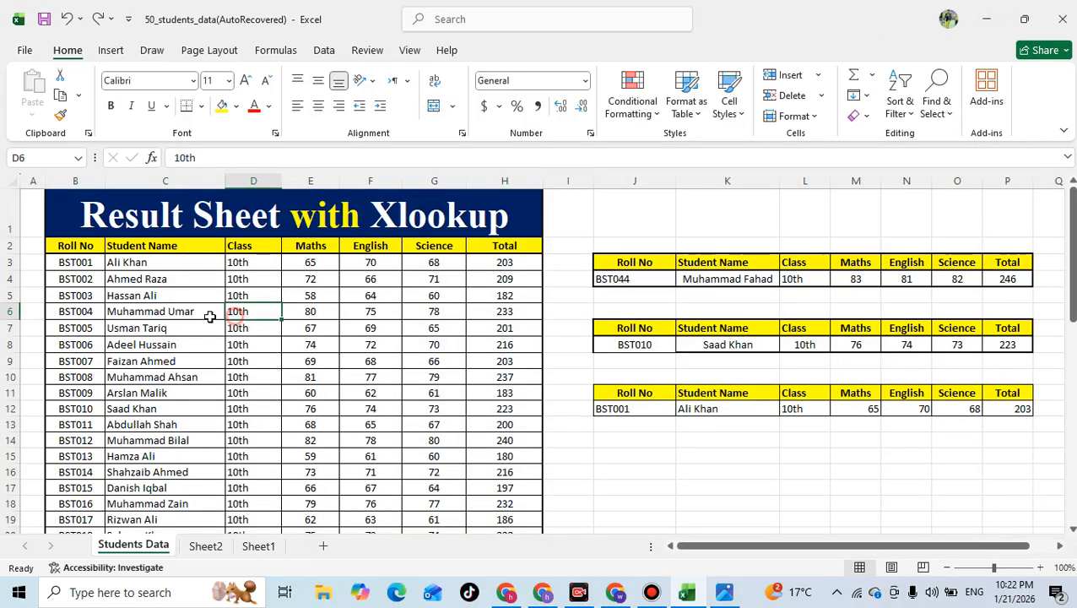
{"action": "scroll", "coordinate": [192, 317], "scroll_direction": "down", "scroll_amount": 1}
{"action": "left_click", "coordinate": [75, 281]}
{"action": "left_click_drag", "start_coordinate": [75, 281], "coordinate": [465, 288]}
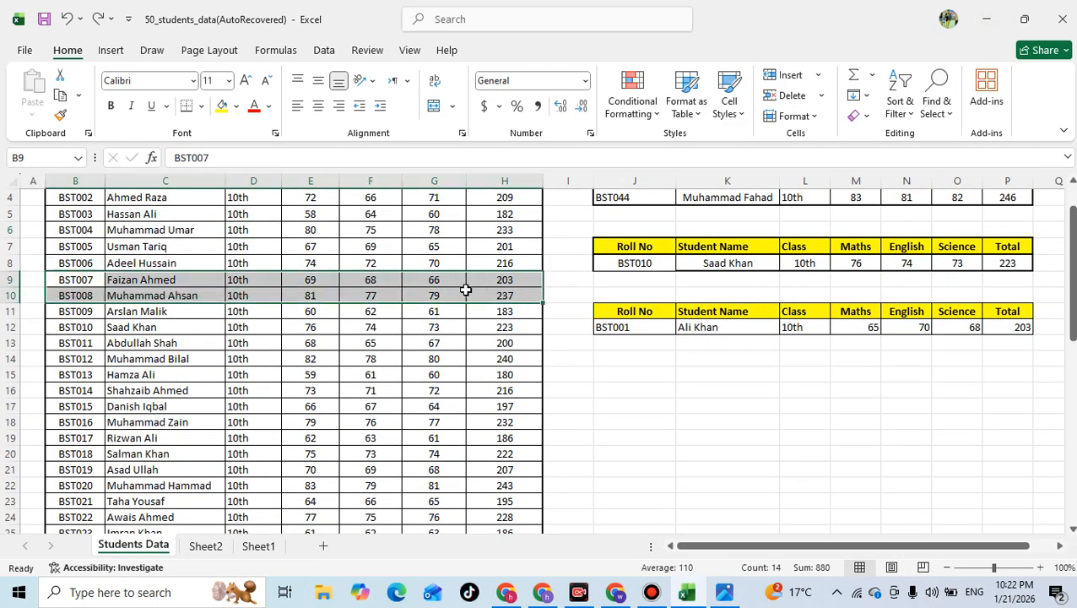
{"action": "key", "text": "Delete"}
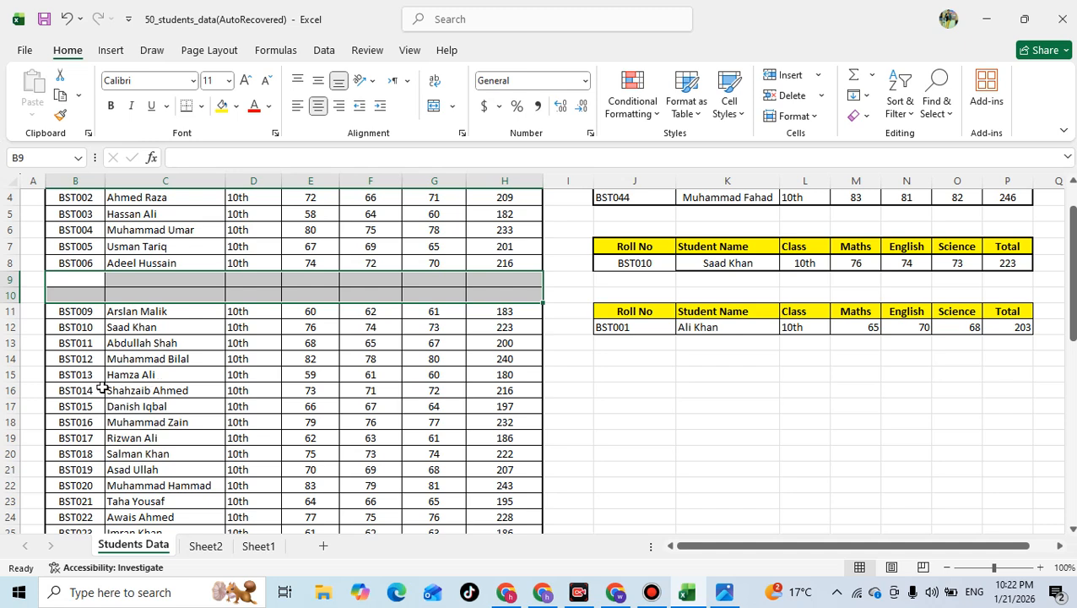
{"action": "left_click_drag", "start_coordinate": [101, 386], "coordinate": [481, 422]}
{"action": "key", "text": "Delete"}
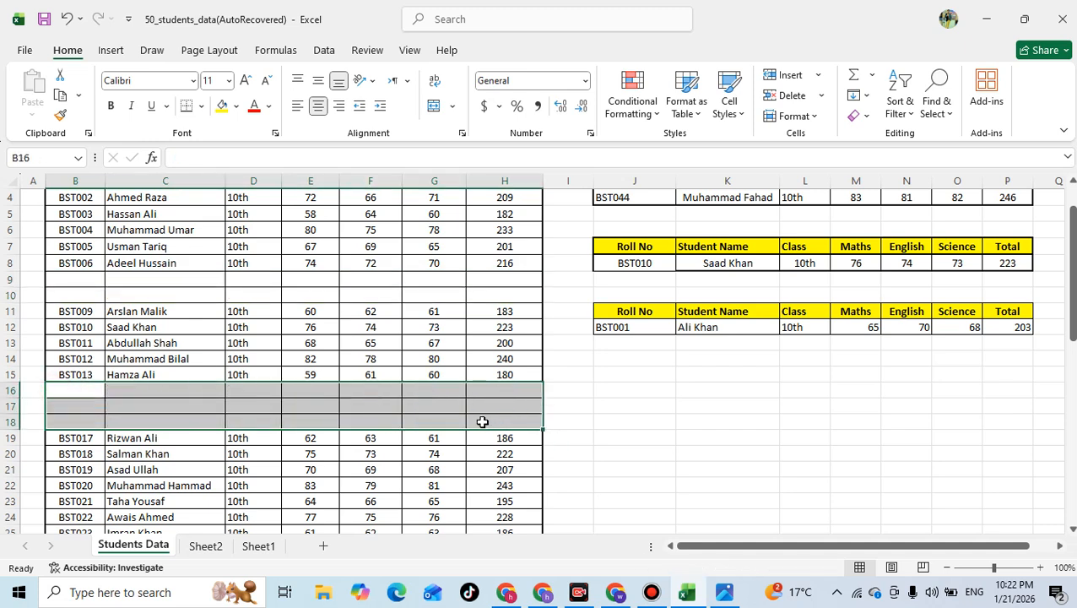
Step: Clear the contents of the student record in B22:H22 on the Students Data sheet
{"action": "left_click_drag", "start_coordinate": [82, 484], "coordinate": [471, 480]}
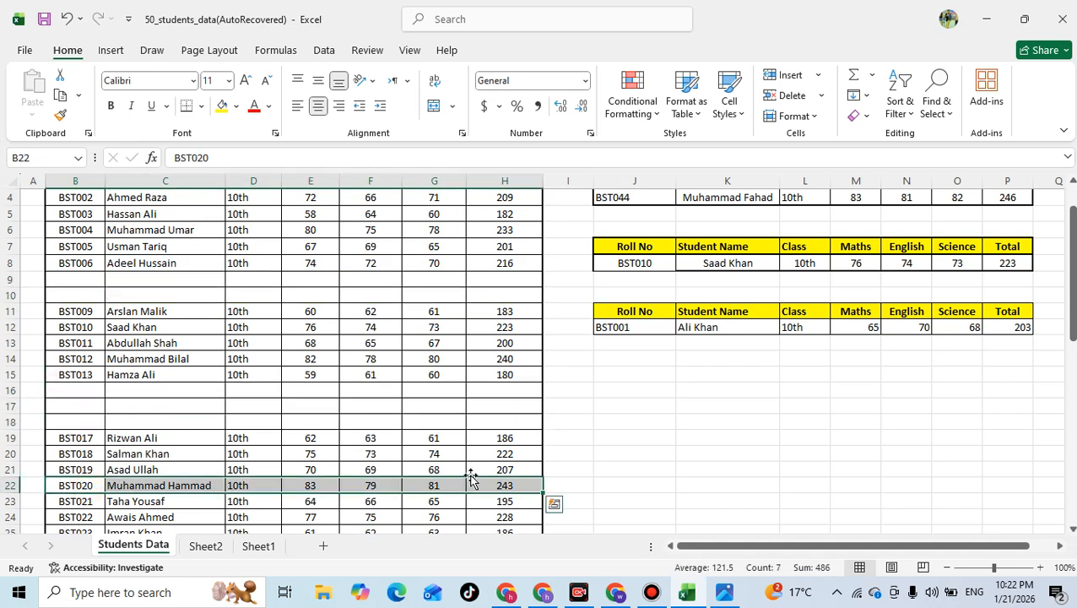
{"action": "key", "text": "Delete"}
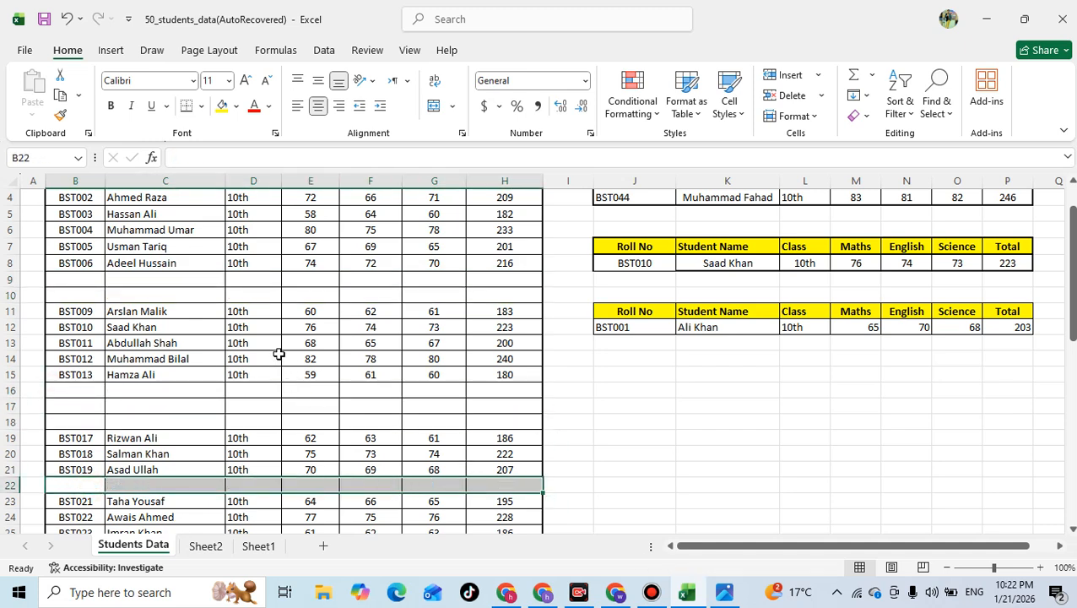
{"action": "left_click", "coordinate": [355, 343]}
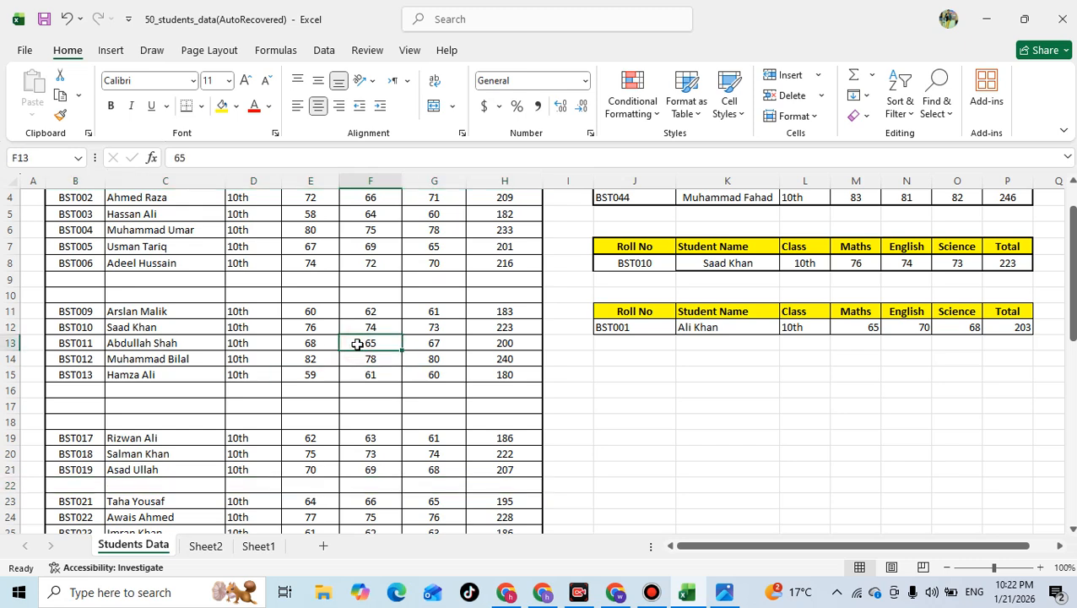
Step: Undo the last three deletions of student records in rows 22, 16 to 18, and 9 to 10
{"action": "key", "text": "ctrl+z"}
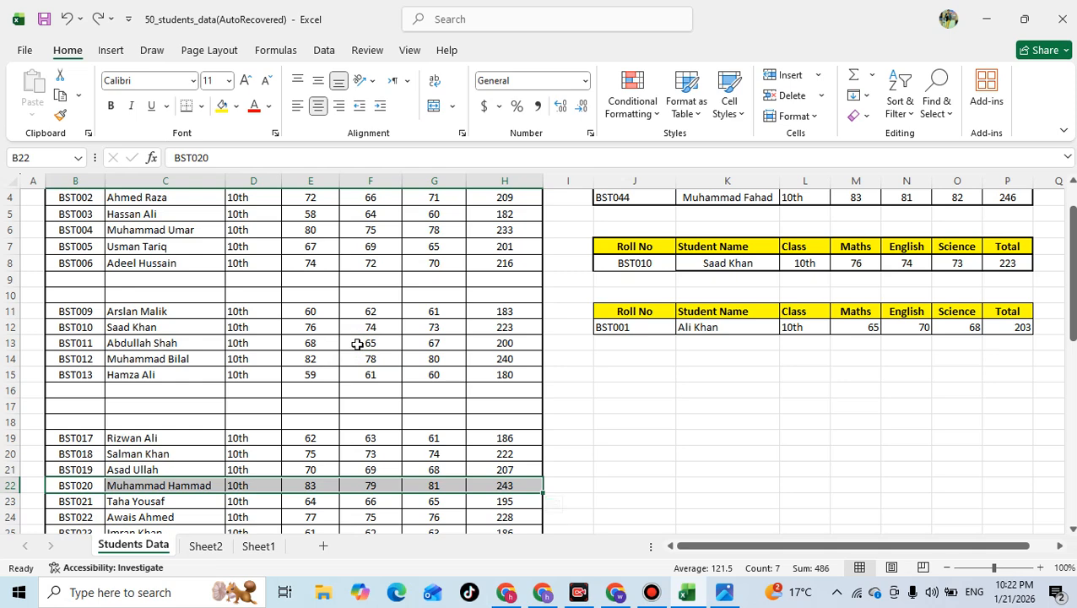
{"action": "key", "text": "ctrl+z"}
{"action": "key", "text": "ctrl+z"}
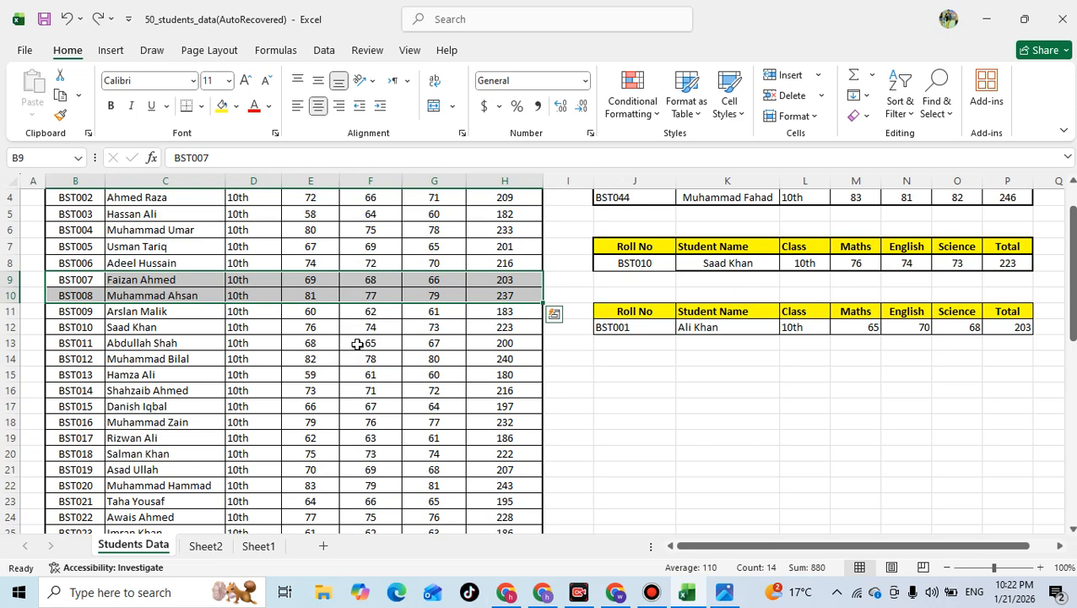
Step: Redo the three student record deletions, and undo all three of them again
{"action": "key", "text": "ctrl+y"}
{"action": "key", "text": "ctrl+y"}
{"action": "key", "text": "ctrl+y"}
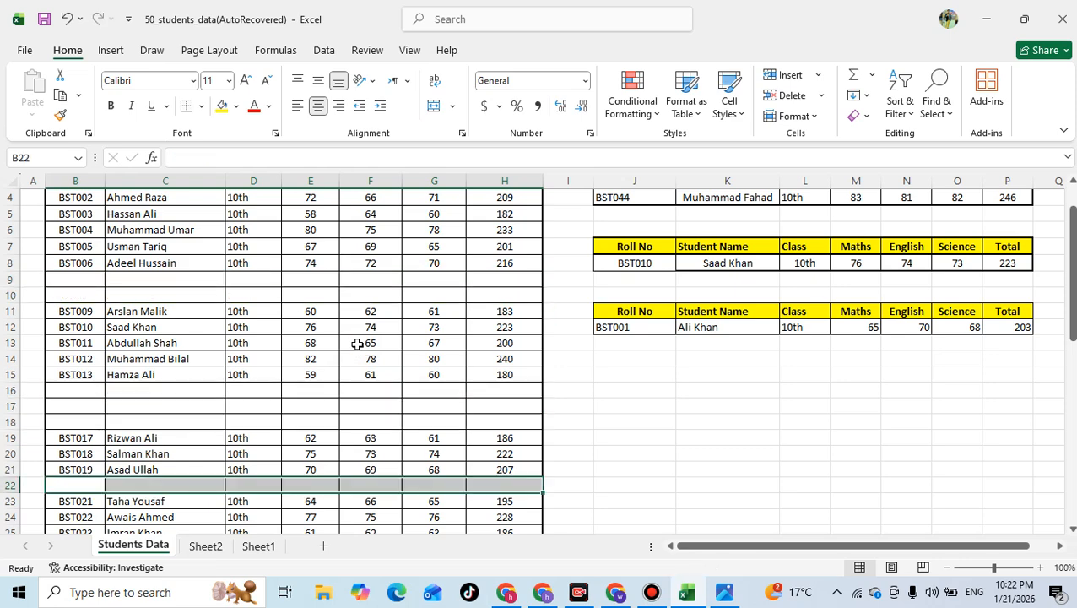
{"action": "key", "text": "ctrl+z"}
{"action": "key", "text": "ctrl+z"}
{"action": "key", "text": "ctrl+z"}
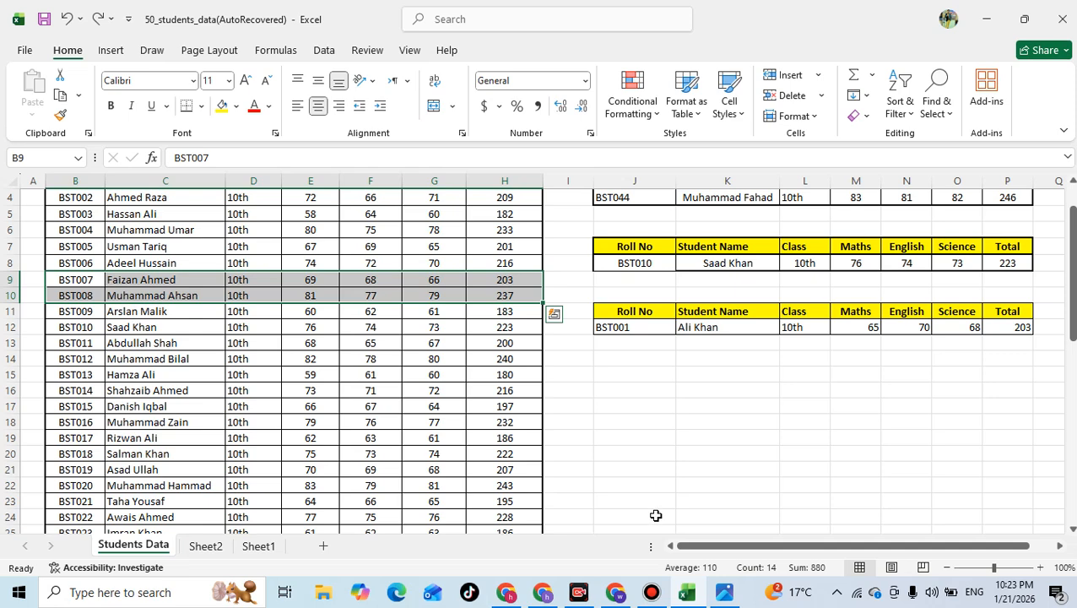
Step: Switch to the shortcut-key reference image, examine the formatting shortcuts, and return to the Excel workbook
{"action": "left_click", "coordinate": [724, 590]}
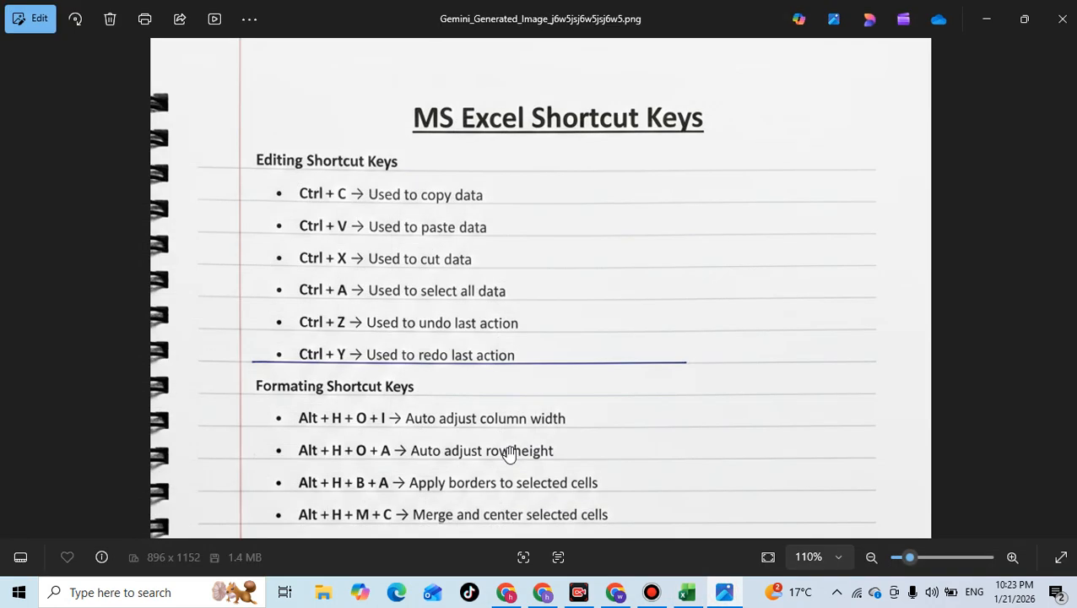
{"action": "left_click_drag", "start_coordinate": [470, 399], "coordinate": [444, 319]}
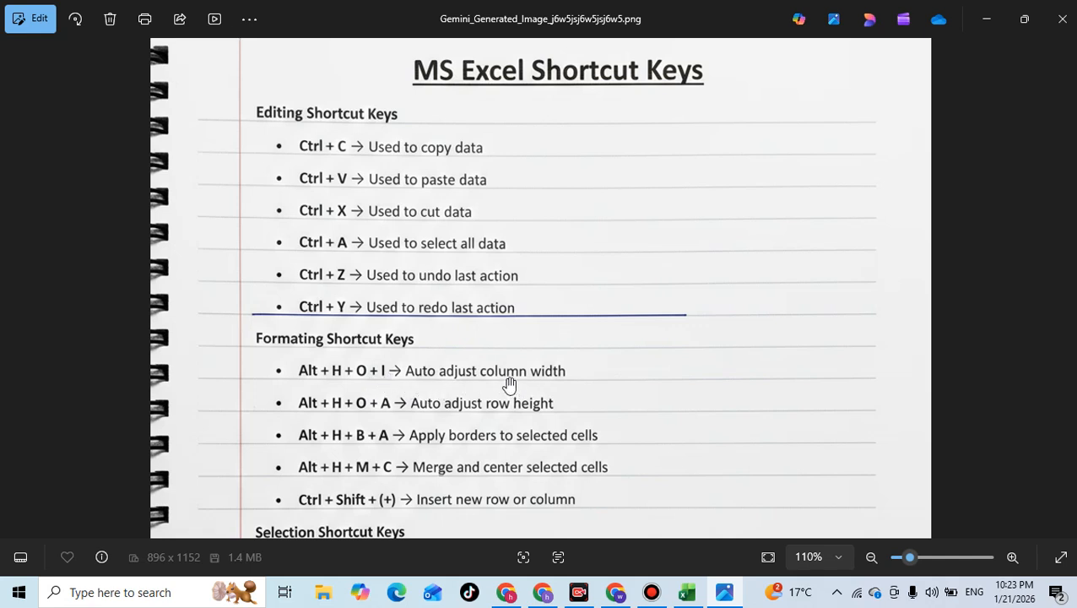
{"action": "left_click", "coordinate": [686, 591]}
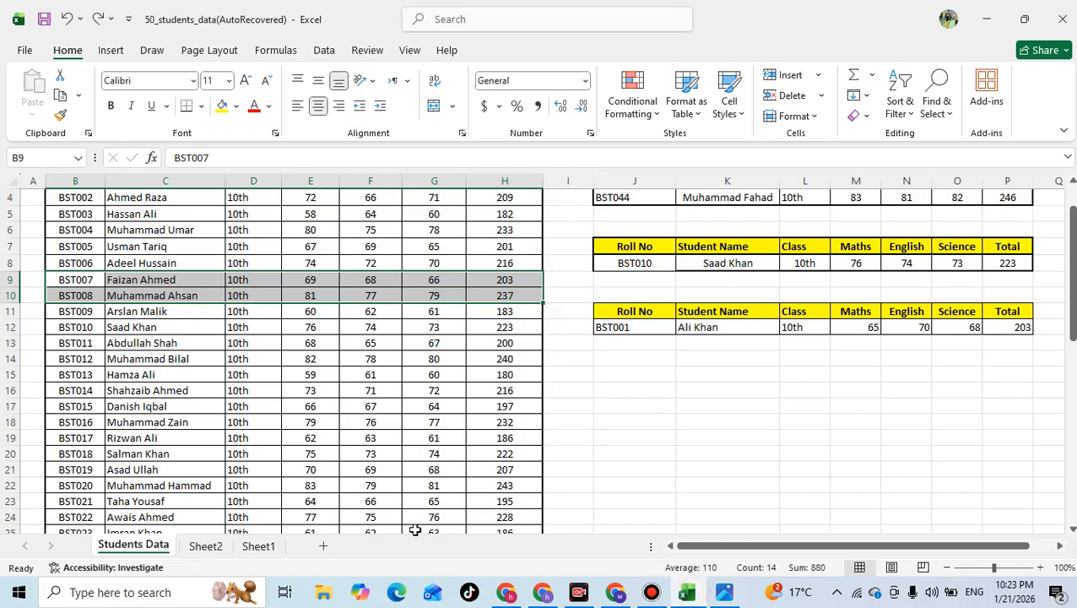
Step: Open Sheet1 and select its whole student data table, starting from cell E18
{"action": "left_click", "coordinate": [262, 546]}
{"action": "scroll", "coordinate": [207, 346], "scroll_direction": "up", "scroll_amount": 4}
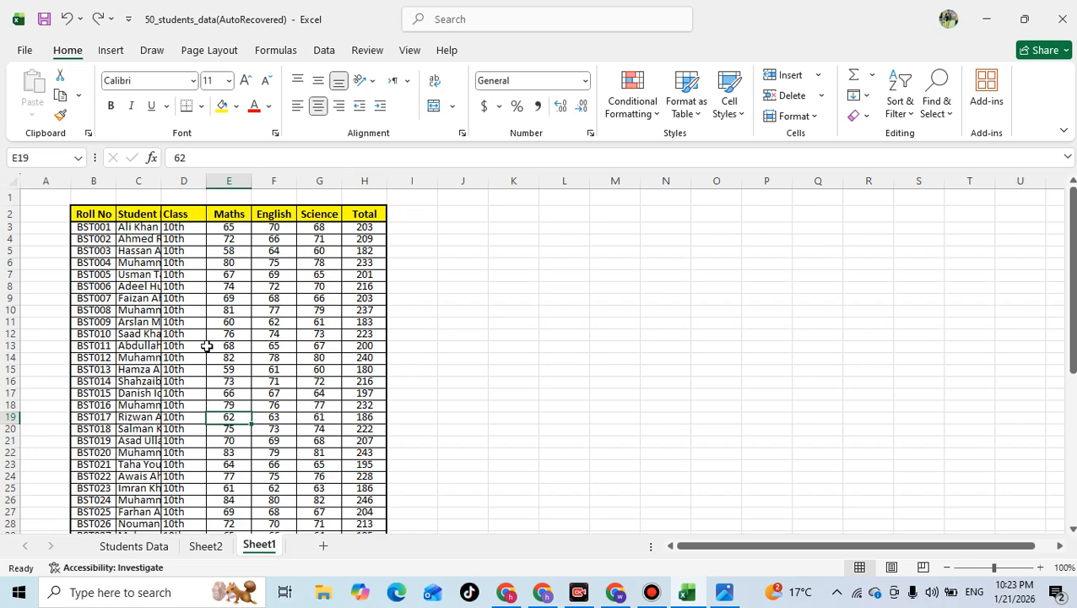
{"action": "left_click", "coordinate": [234, 406]}
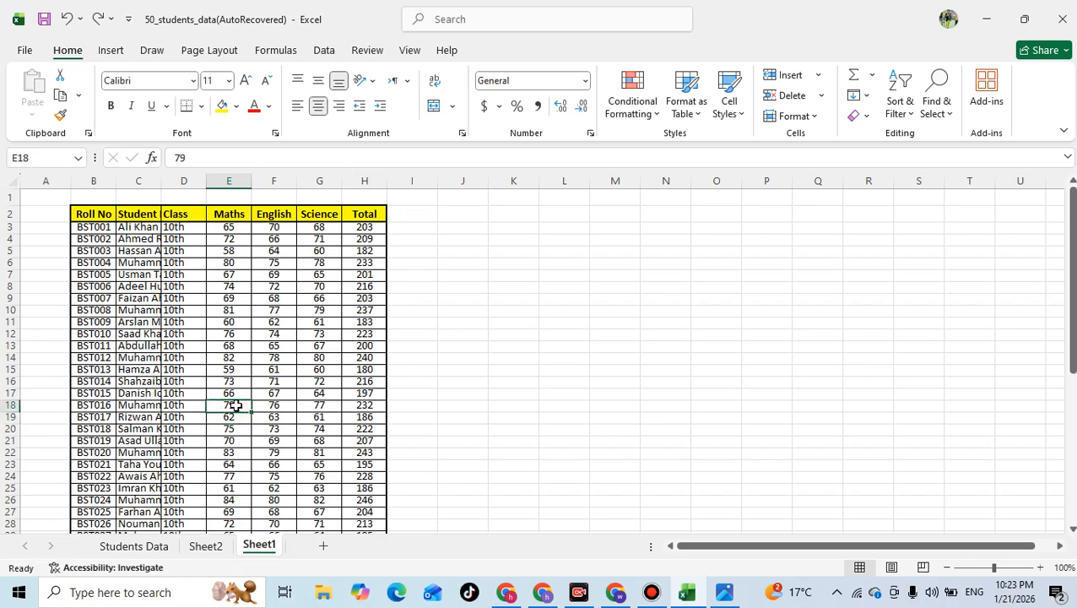
{"action": "key", "text": "ctrl+a"}
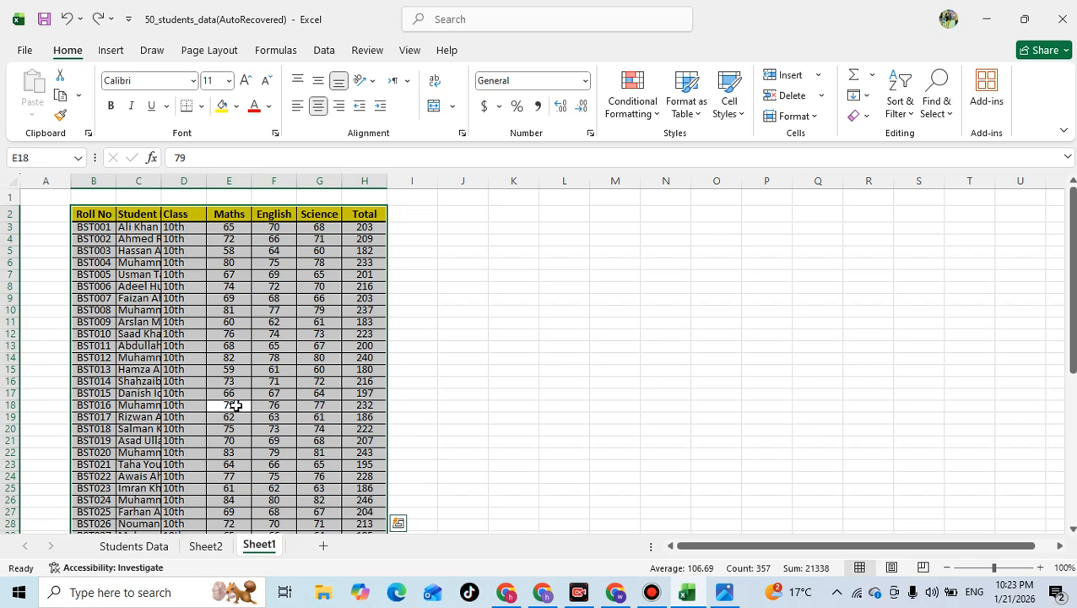
{"action": "scroll", "coordinate": [291, 399], "scroll_direction": "down", "scroll_amount": 13}
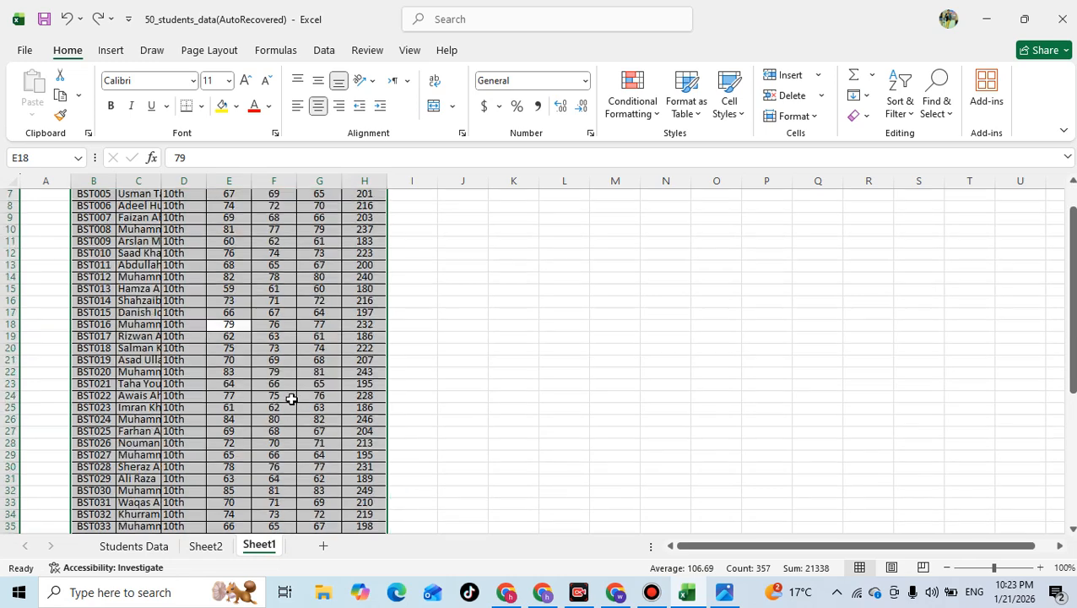
{"action": "scroll", "coordinate": [308, 367], "scroll_direction": "up", "scroll_amount": 4}
{"action": "scroll", "coordinate": [314, 367], "scroll_direction": "up", "scroll_amount": 9}
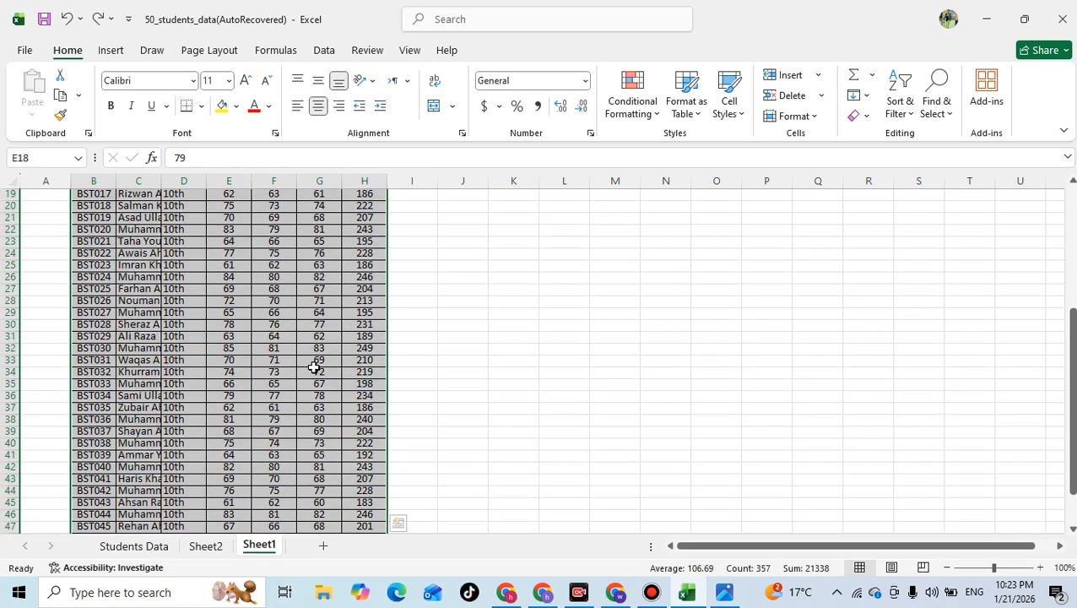
Step: Select every cell of Sheet1, starting from the blank cell N12 outside the table
{"action": "left_click", "coordinate": [668, 337]}
{"action": "key", "text": "ctrl+a"}
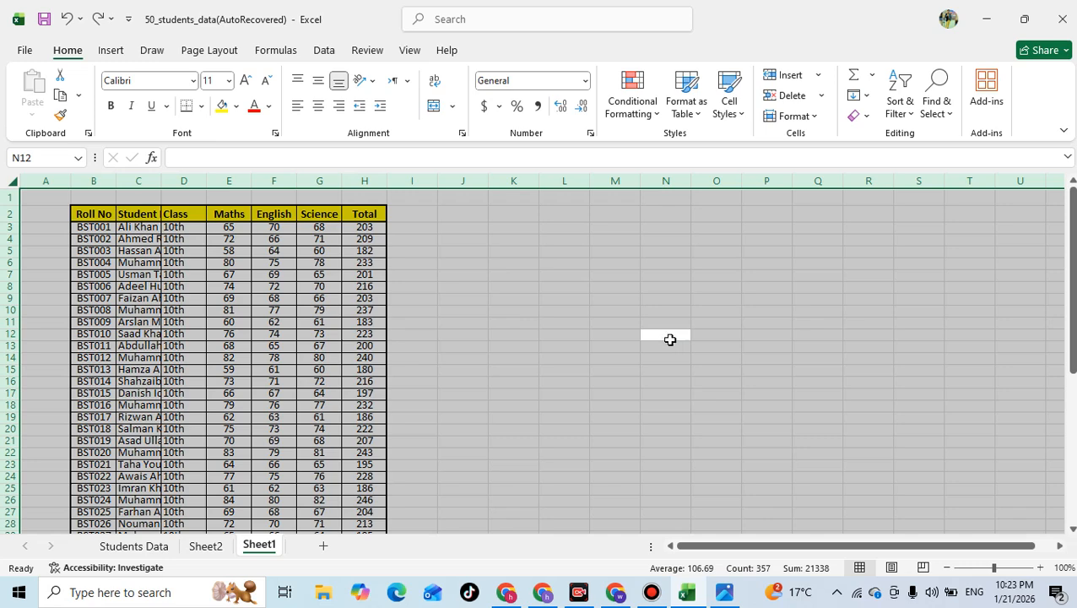
{"action": "left_click_drag", "start_coordinate": [762, 548], "coordinate": [946, 532]}
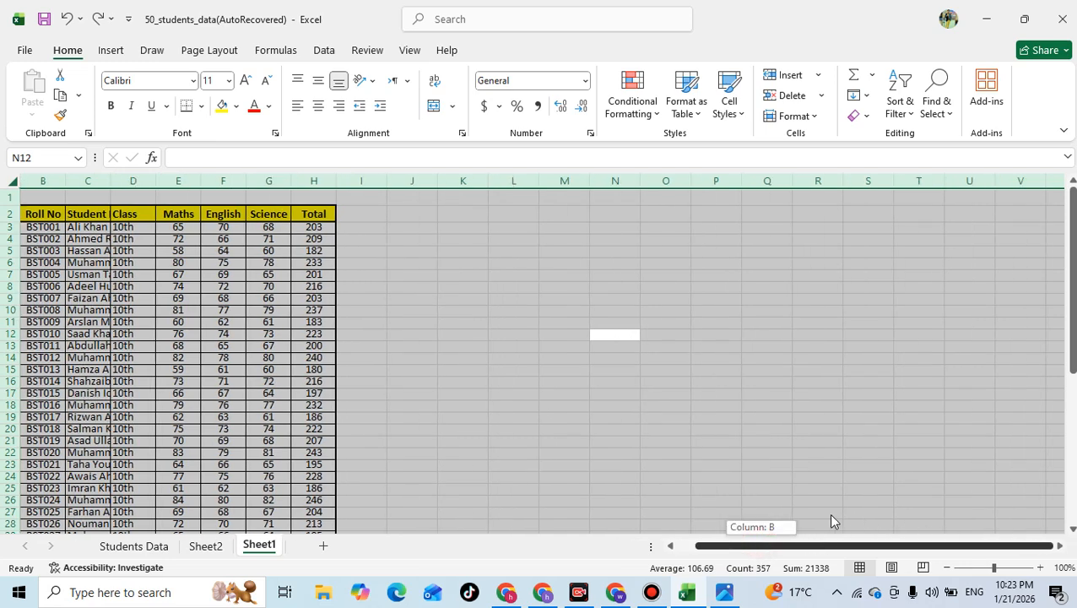
{"action": "left_click_drag", "start_coordinate": [783, 528], "coordinate": [756, 546]}
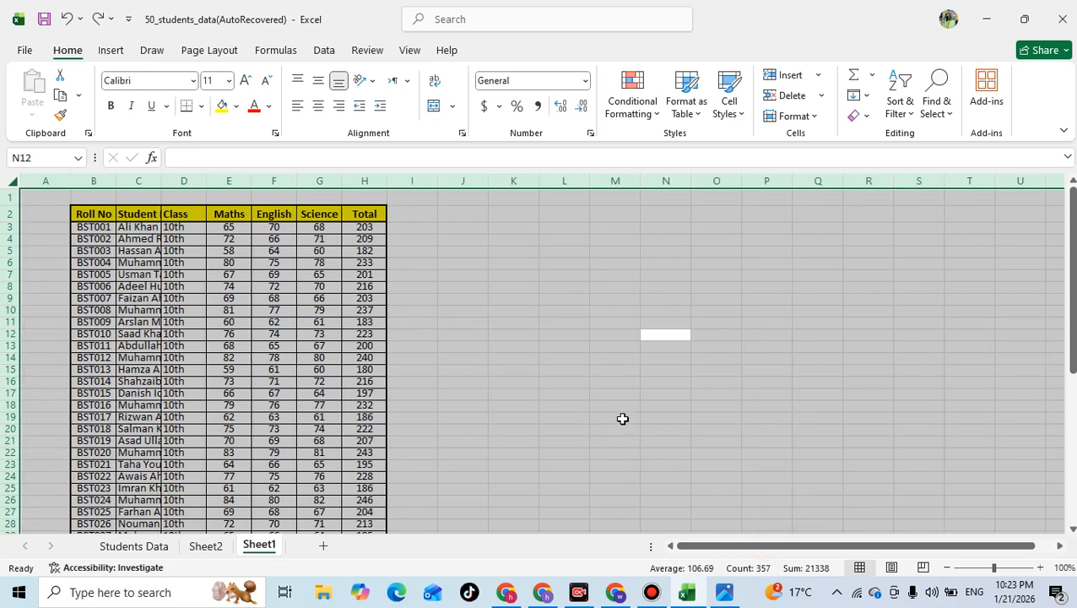
Step: Select the whole student table B2:H52 on Sheet1, starting from cell E17, and look through the selection
{"action": "left_click", "coordinate": [242, 394]}
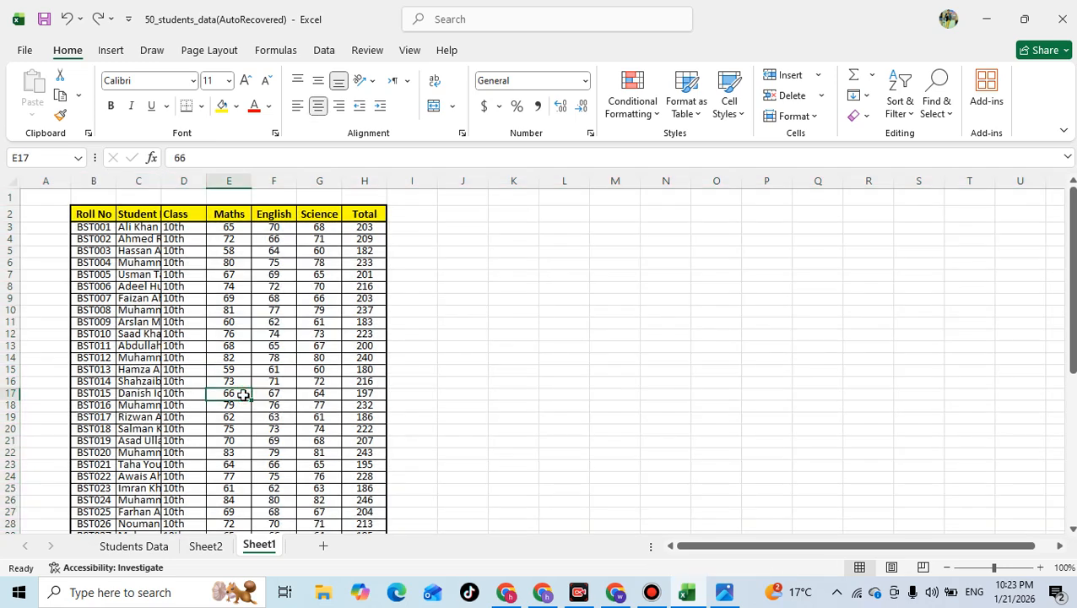
{"action": "key", "text": "ctrl+a"}
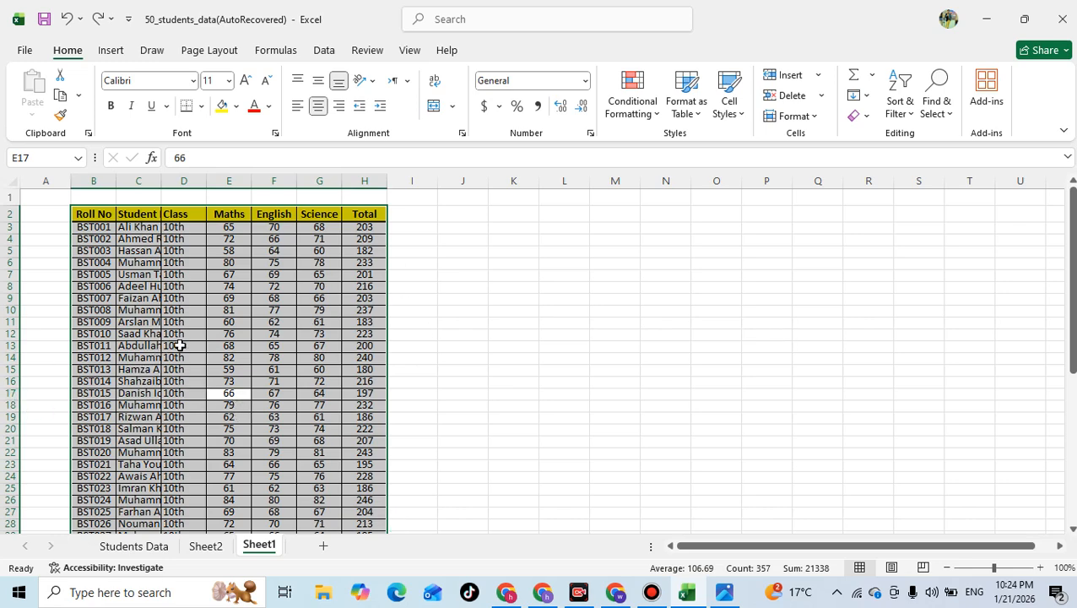
{"action": "scroll", "coordinate": [201, 341], "scroll_direction": "down", "scroll_amount": 6}
{"action": "scroll", "coordinate": [202, 341], "scroll_direction": "down", "scroll_amount": 7}
{"action": "scroll", "coordinate": [204, 346], "scroll_direction": "up", "scroll_amount": 9}
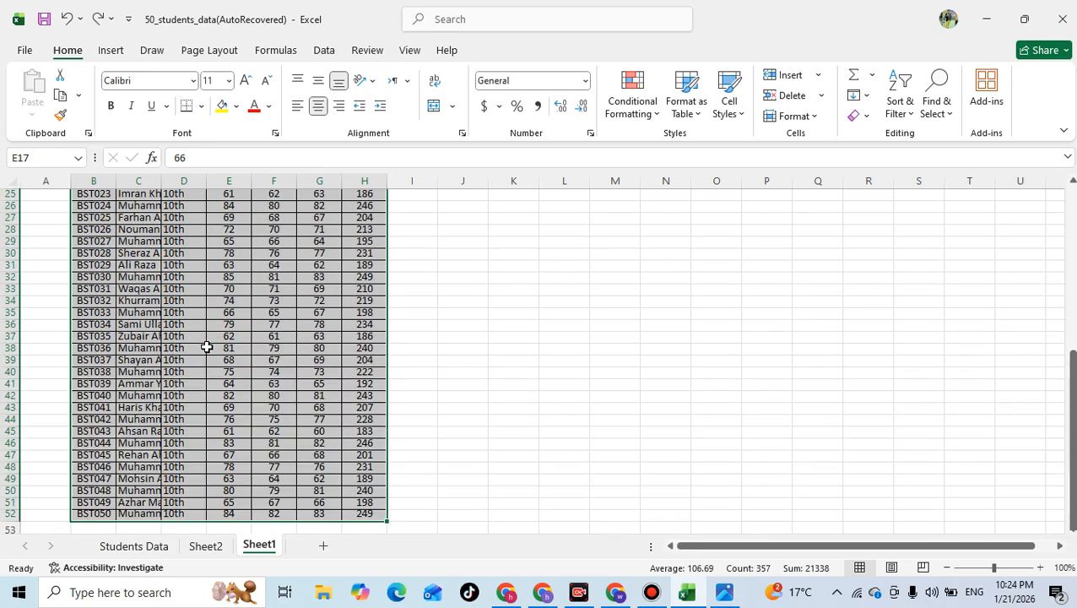
{"action": "scroll", "coordinate": [212, 347], "scroll_direction": "up", "scroll_amount": 4}
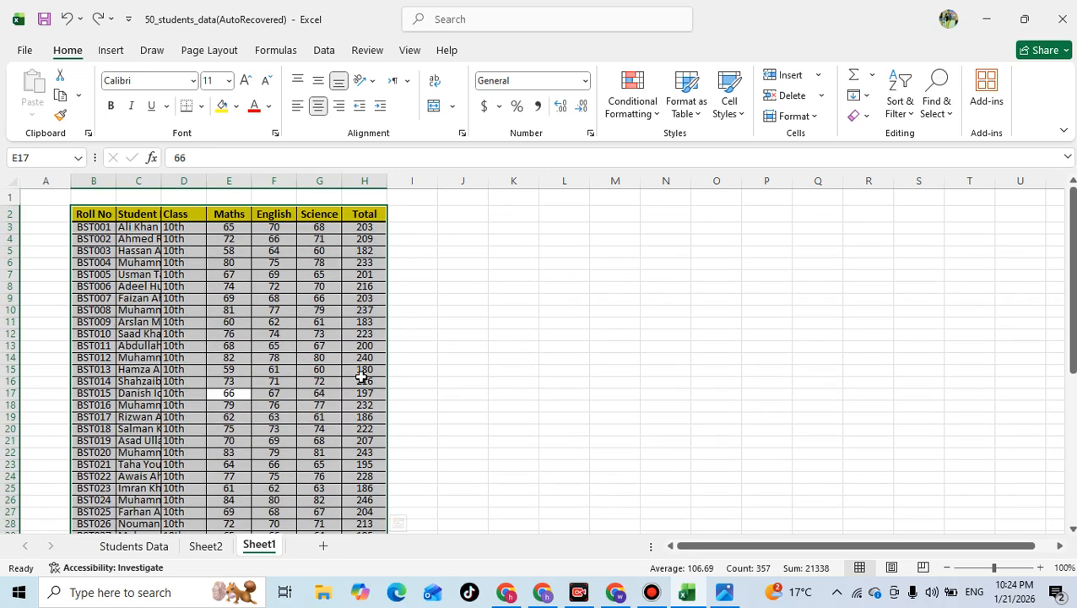
Step: Check the column-width shortcut in the reference image and AutoFit the column widths of the selected student table
{"action": "left_click", "coordinate": [722, 590]}
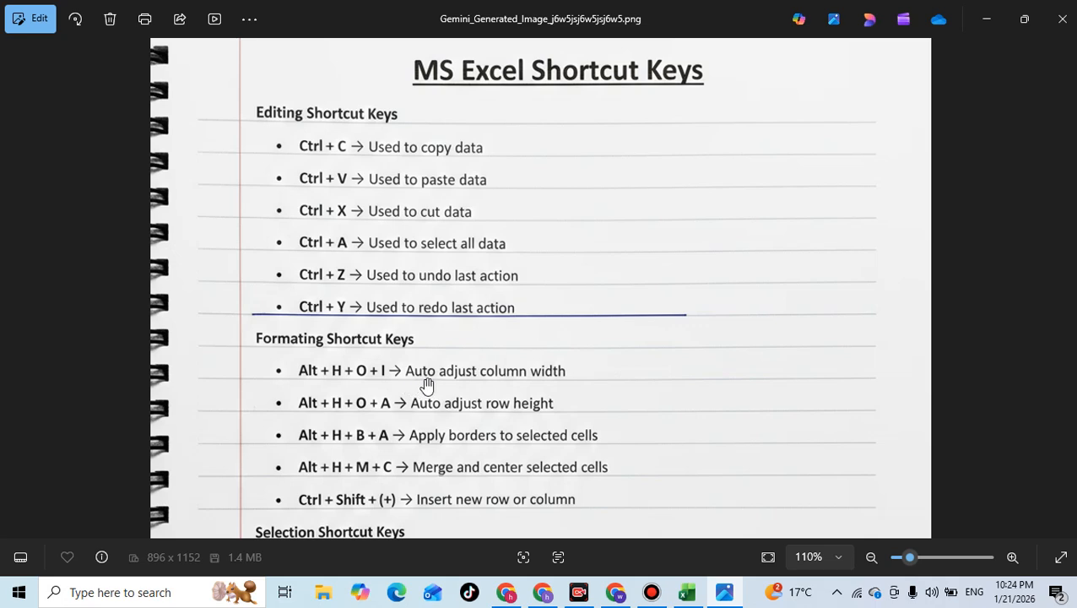
{"action": "left_click", "coordinate": [991, 20]}
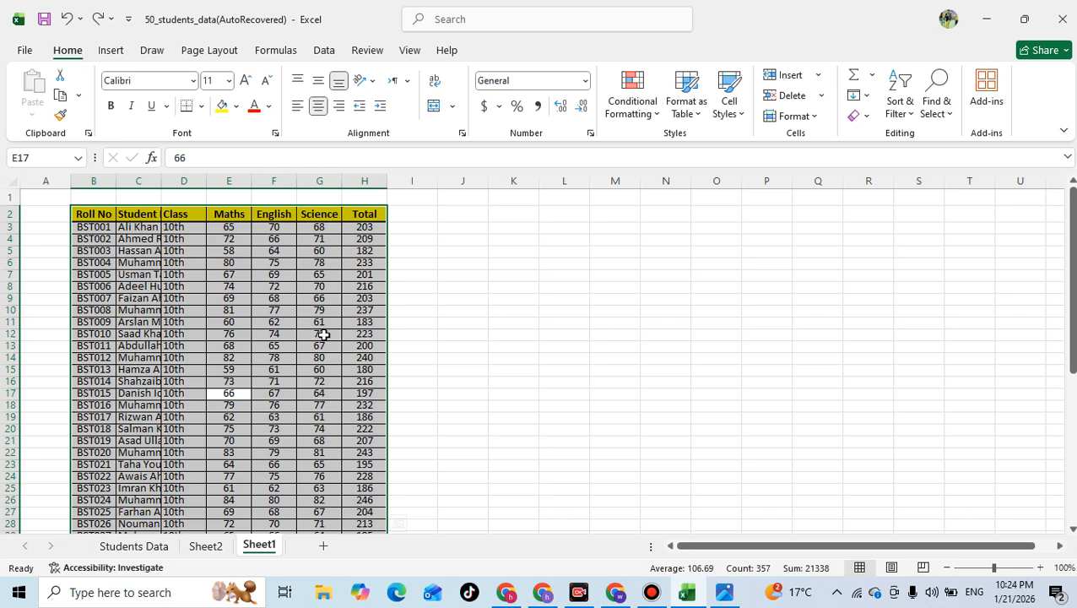
{"action": "key", "text": "alt"}
{"action": "key", "text": "h"}
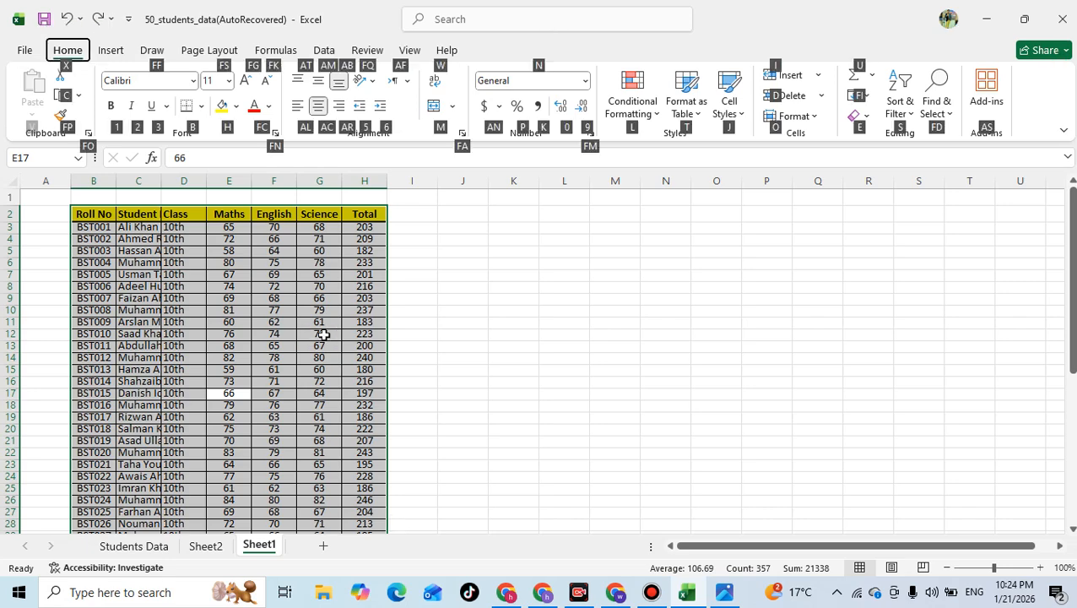
{"action": "key", "text": "o"}
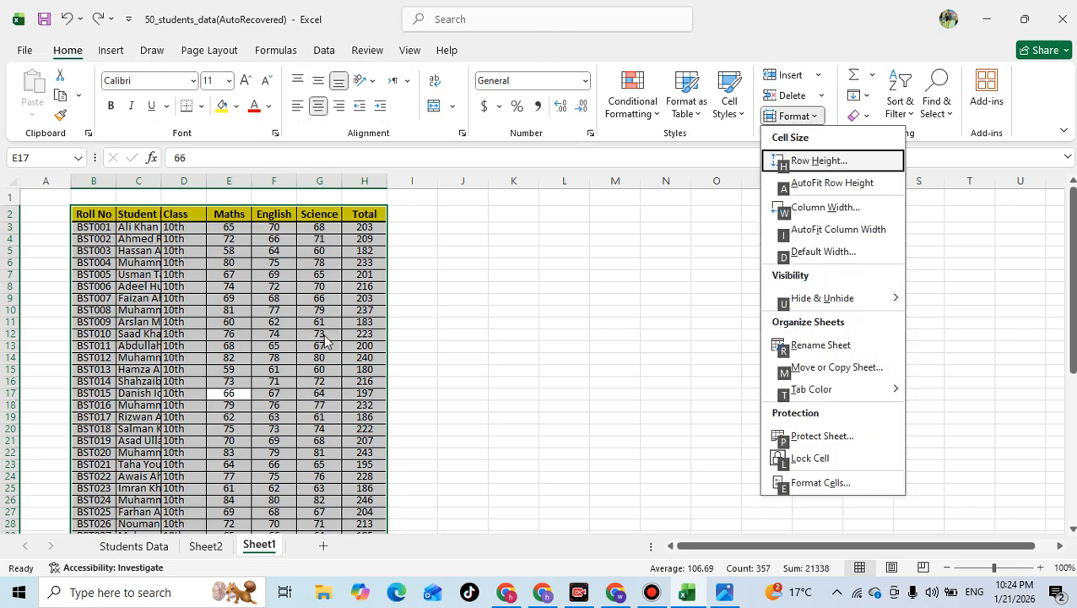
{"action": "key", "text": "i"}
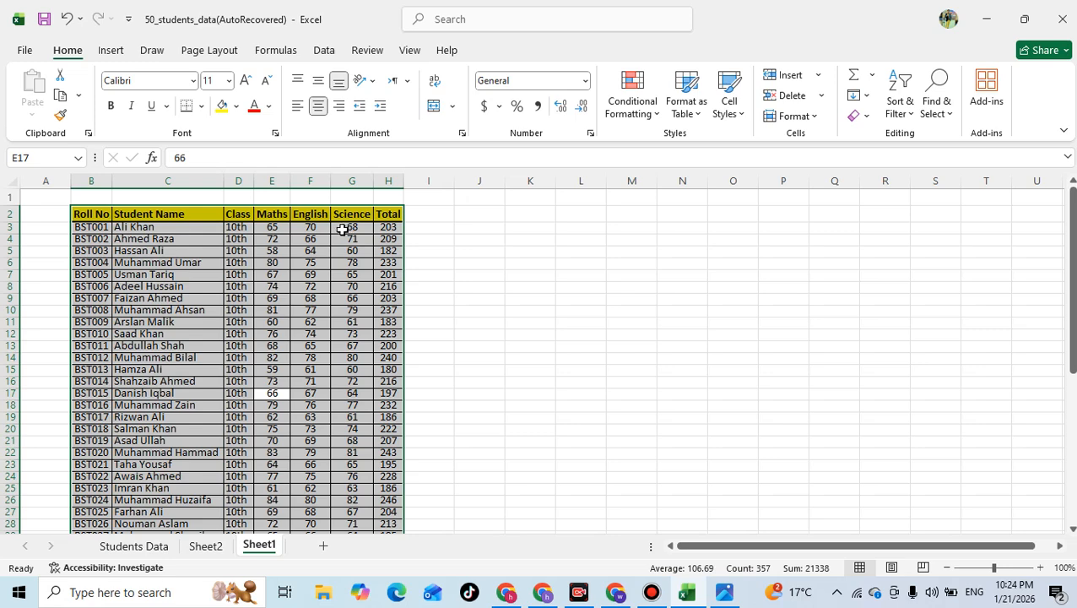
Step: Check the row-height shortcut in the reference image and AutoFit the row heights of the selected student table
{"action": "left_click", "coordinate": [724, 591]}
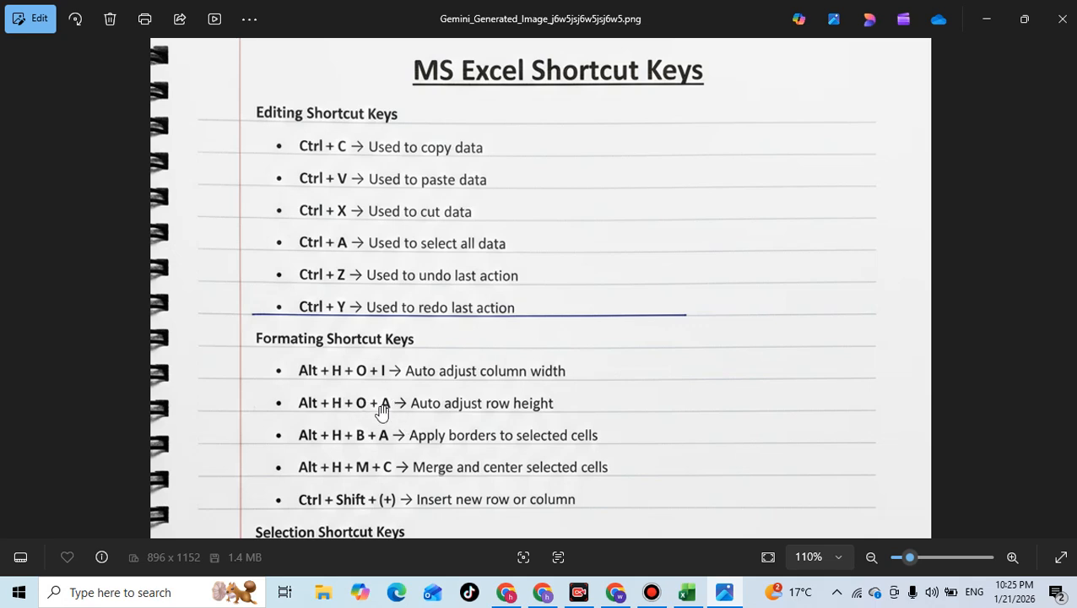
{"action": "left_click", "coordinate": [685, 592]}
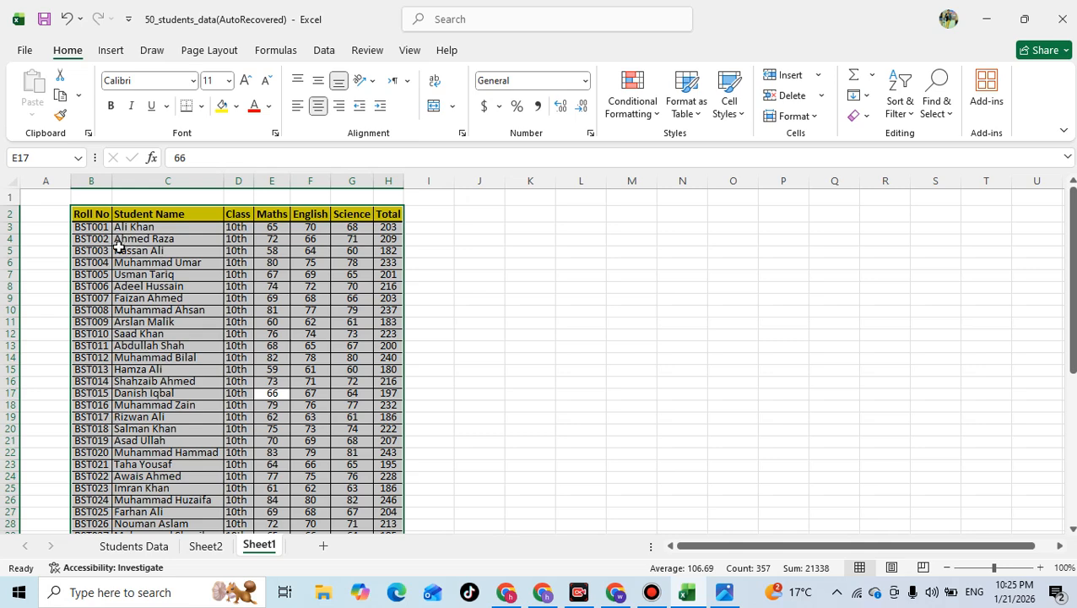
{"action": "scroll", "coordinate": [150, 315], "scroll_direction": "down", "scroll_amount": 1}
{"action": "scroll", "coordinate": [150, 315], "scroll_direction": "down", "scroll_amount": 4}
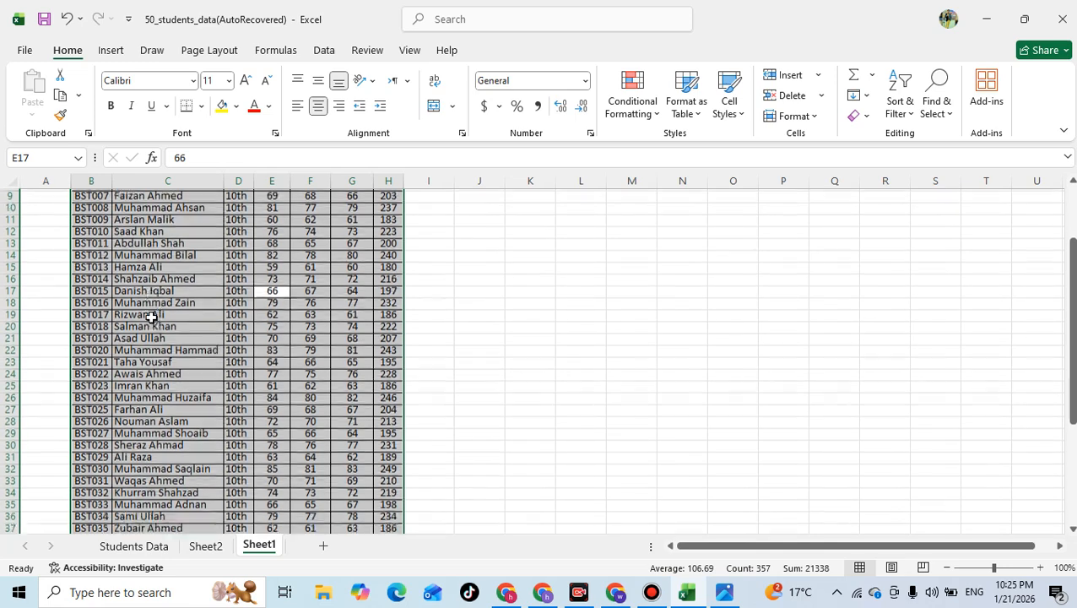
{"action": "scroll", "coordinate": [150, 319], "scroll_direction": "down", "scroll_amount": 4}
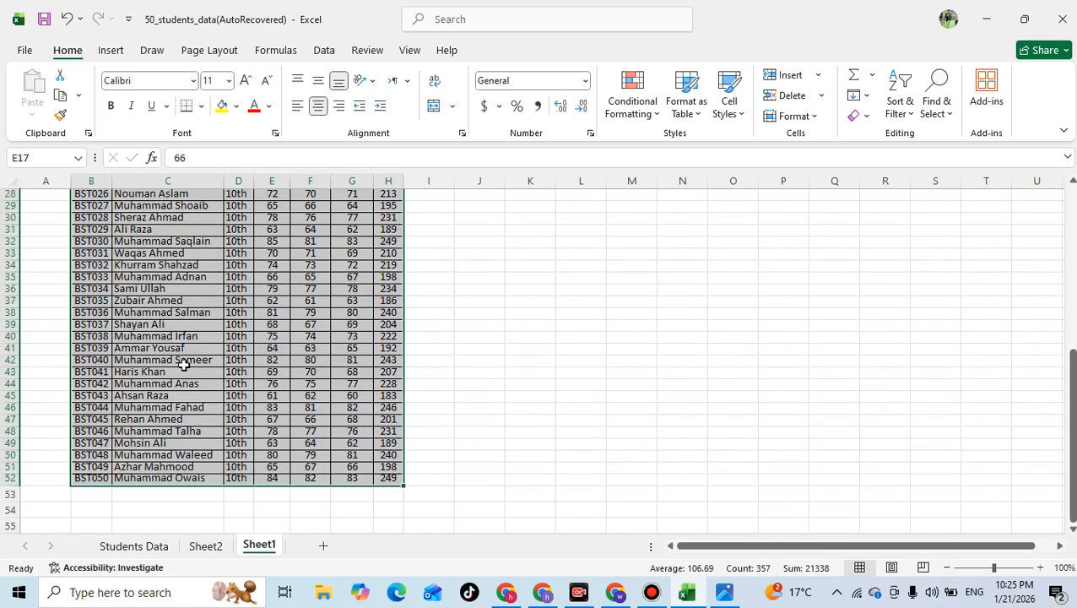
{"action": "scroll", "coordinate": [183, 363], "scroll_direction": "up", "scroll_amount": 9}
{"action": "key", "text": "alt"}
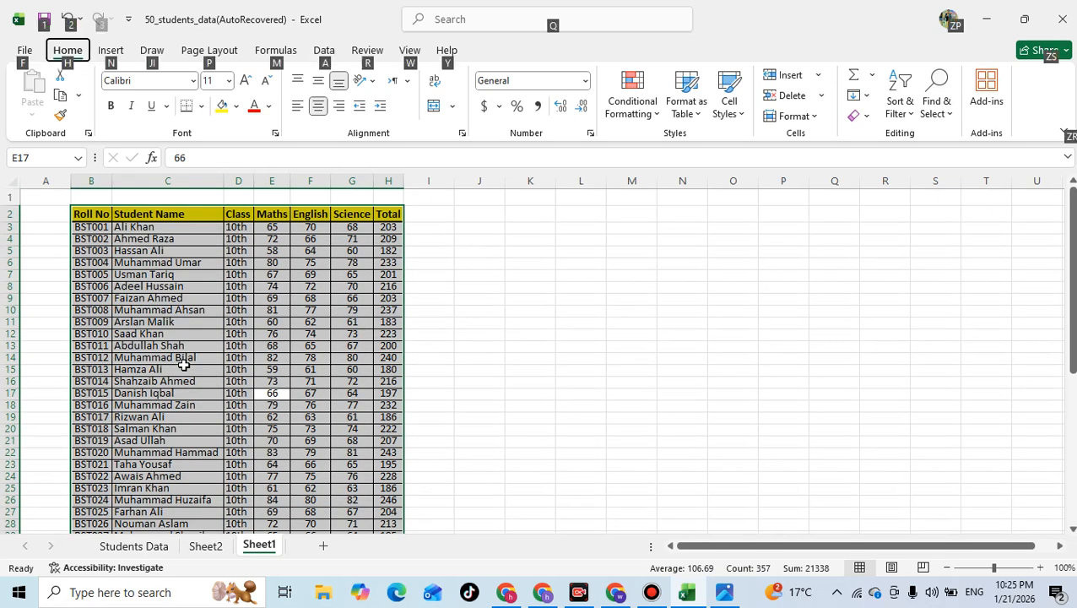
{"action": "key", "text": "h"}
{"action": "key", "text": "o"}
{"action": "key", "text": "a"}
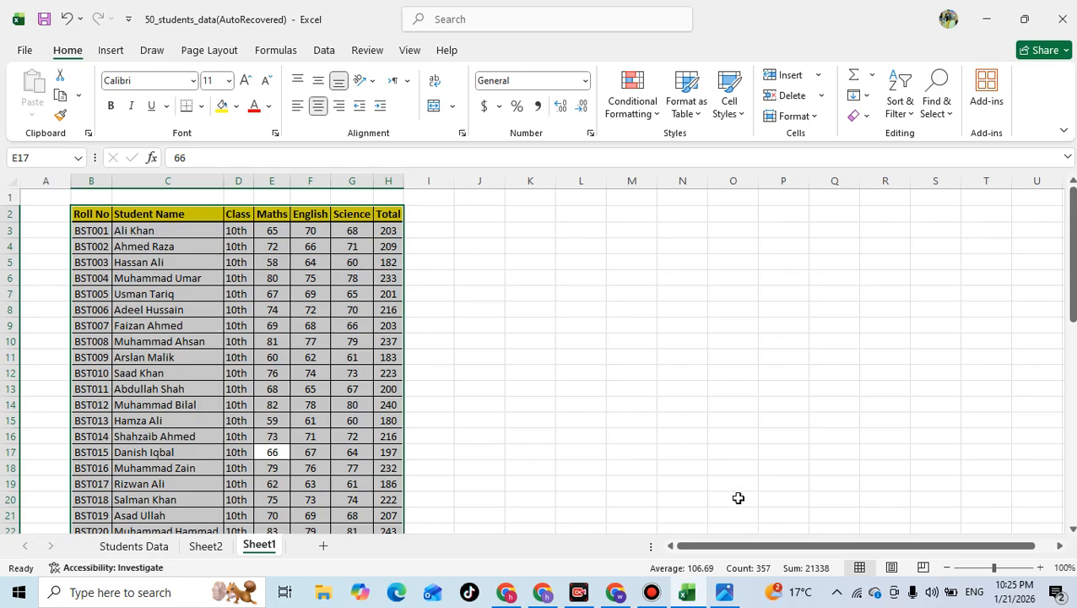
Step: Check the borders shortcut in the reference image and remove all borders from the selected student table on Sheet1
{"action": "left_click", "coordinate": [724, 591]}
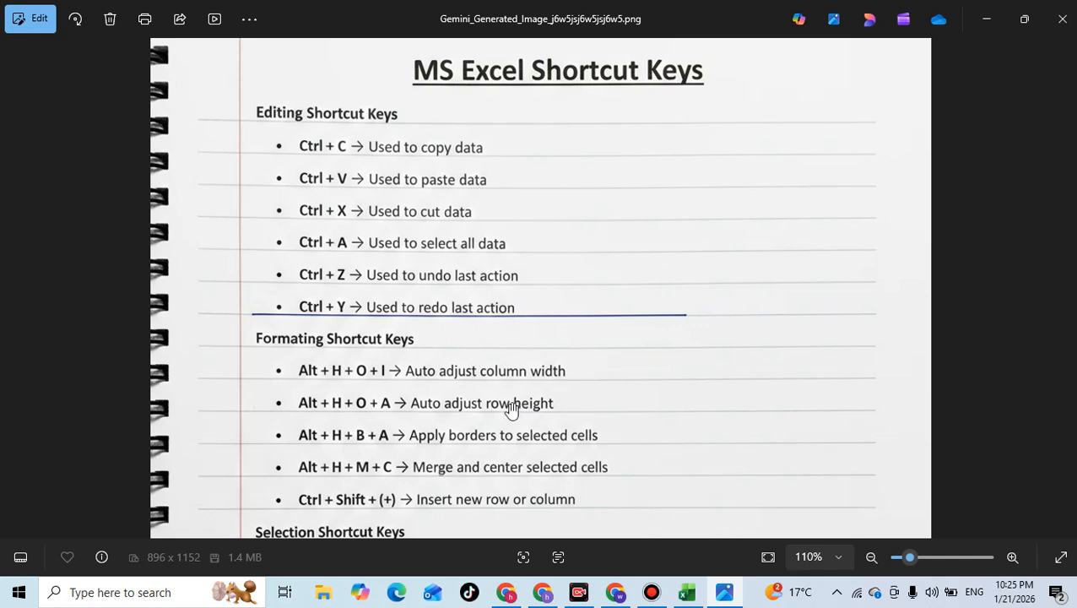
{"action": "scroll", "coordinate": [443, 411], "scroll_direction": "down", "scroll_amount": 2}
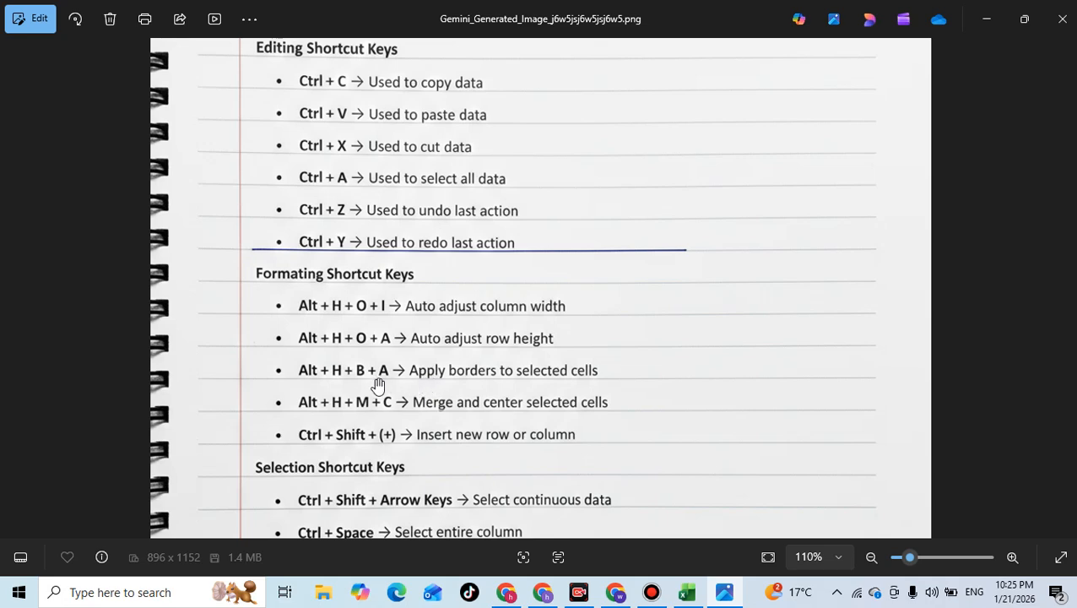
{"action": "left_click", "coordinate": [980, 22]}
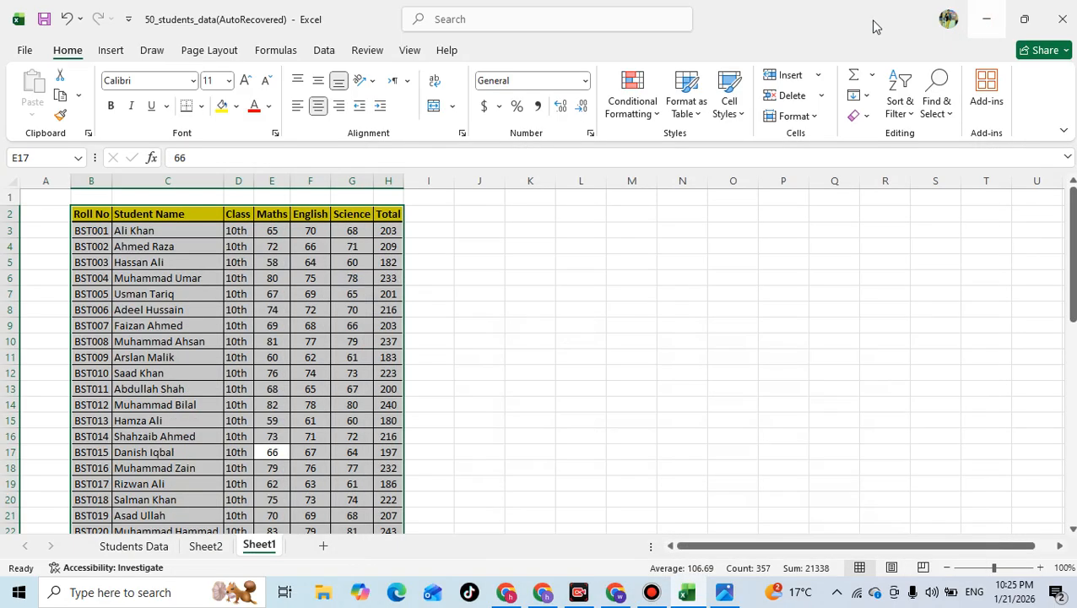
{"action": "left_click", "coordinate": [201, 105]}
{"action": "left_click", "coordinate": [212, 242]}
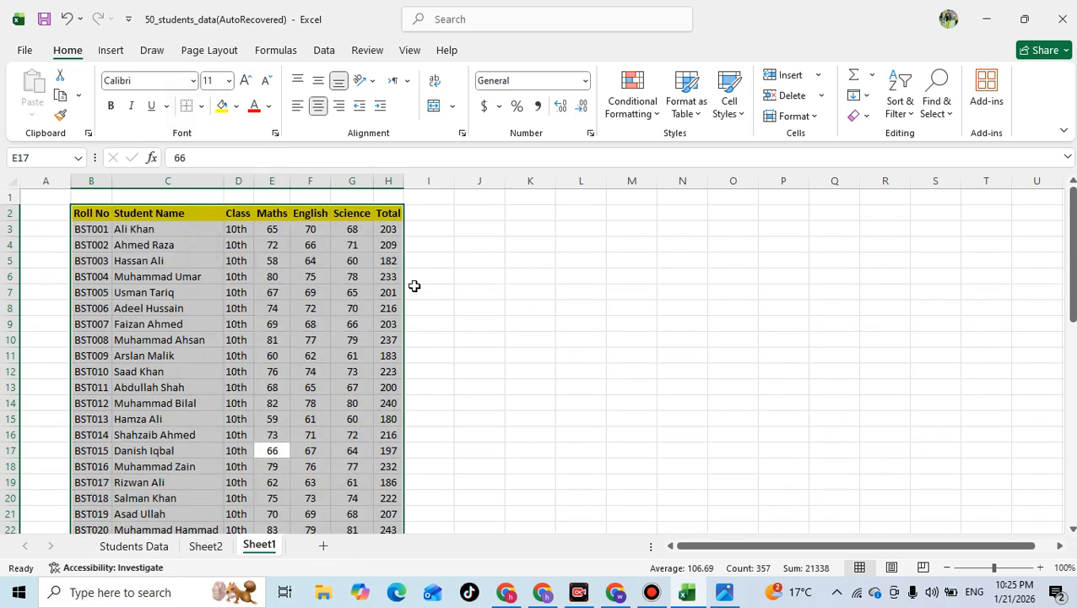
{"action": "scroll", "coordinate": [599, 315], "scroll_direction": "down", "scroll_amount": 5}
{"action": "left_click", "coordinate": [682, 307]}
{"action": "scroll", "coordinate": [402, 310], "scroll_direction": "up", "scroll_amount": 5}
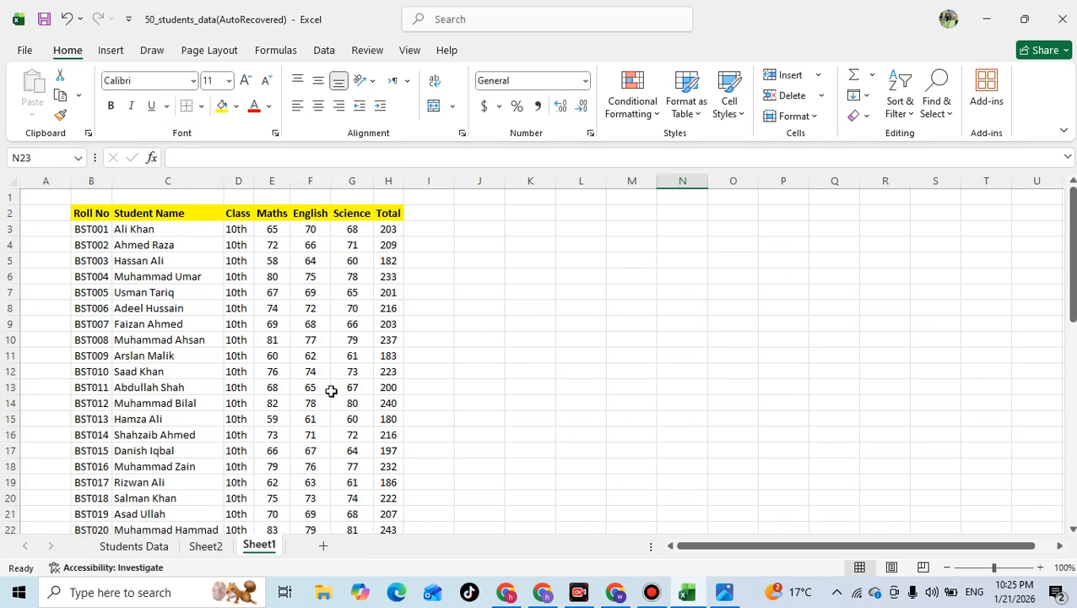
Step: Select the whole student table starting from cell D15, apply All Borders to it and look through the bordered rows
{"action": "left_click", "coordinate": [235, 421]}
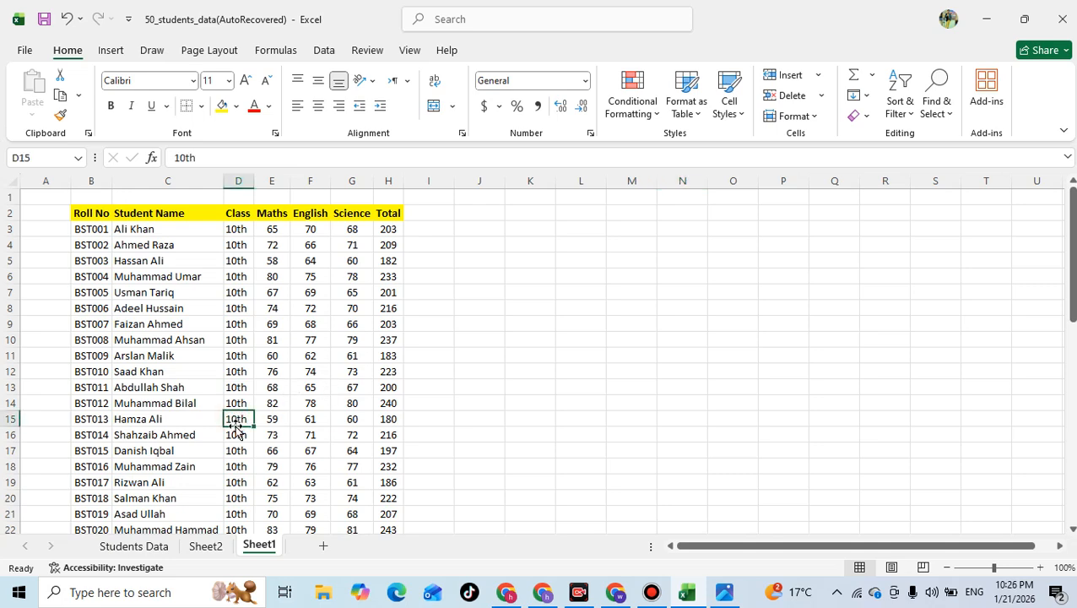
{"action": "key", "text": "ctrl+a"}
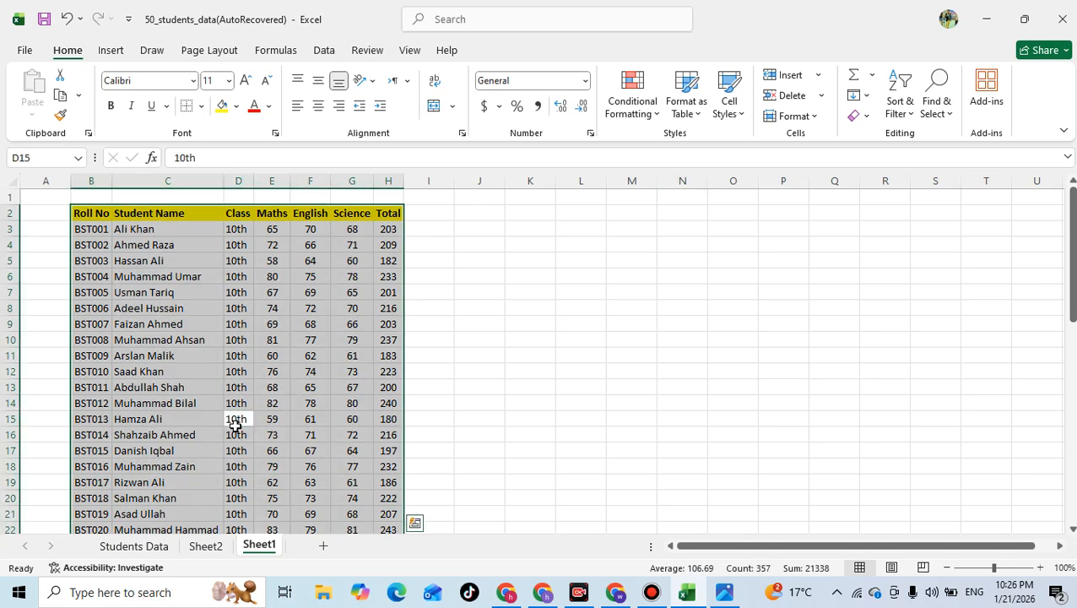
{"action": "key", "text": "alt"}
{"action": "key", "text": "h"}
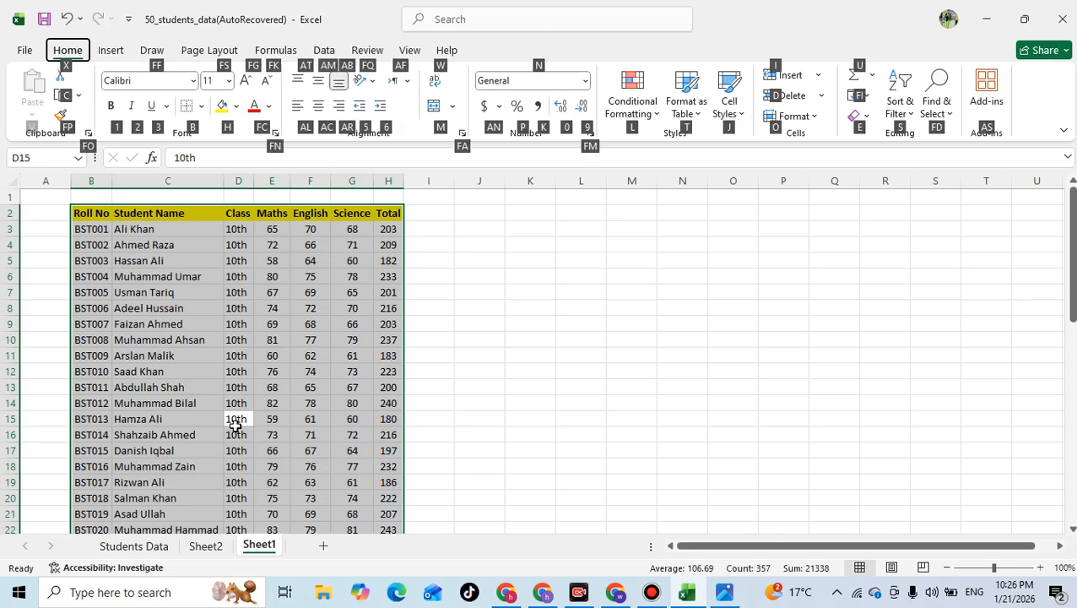
{"action": "key", "text": "b"}
{"action": "key", "text": "a"}
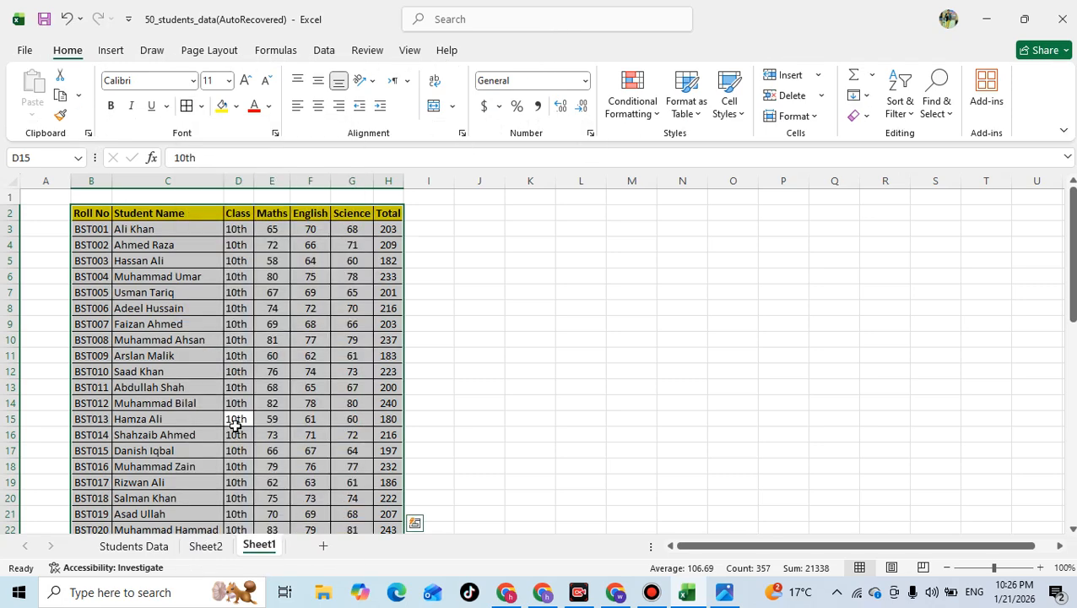
{"action": "scroll", "coordinate": [283, 304], "scroll_direction": "down", "scroll_amount": 10}
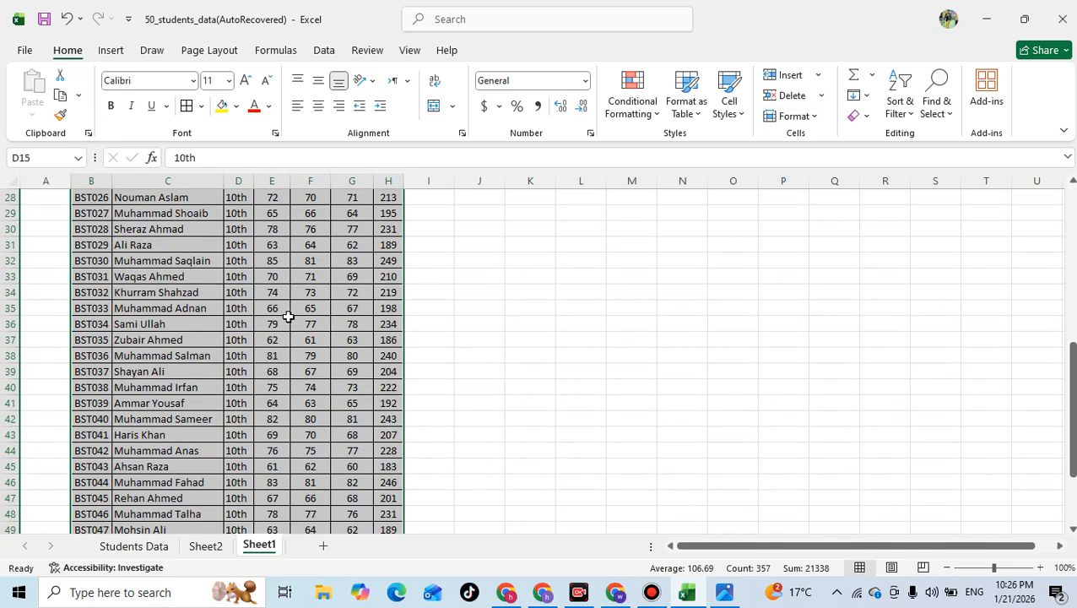
{"action": "scroll", "coordinate": [287, 315], "scroll_direction": "down", "scroll_amount": 3}
{"action": "scroll", "coordinate": [279, 318], "scroll_direction": "up", "scroll_amount": 13}
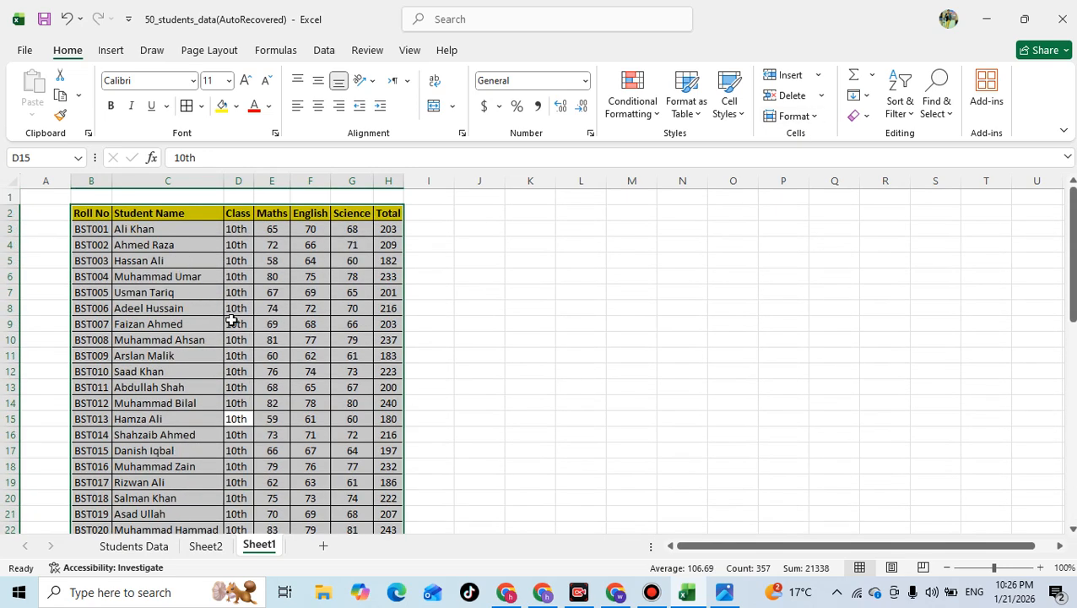
Step: Look at the formatting shortcuts in the reference image again and undo the borders just applied to the student table
{"action": "left_click", "coordinate": [724, 592]}
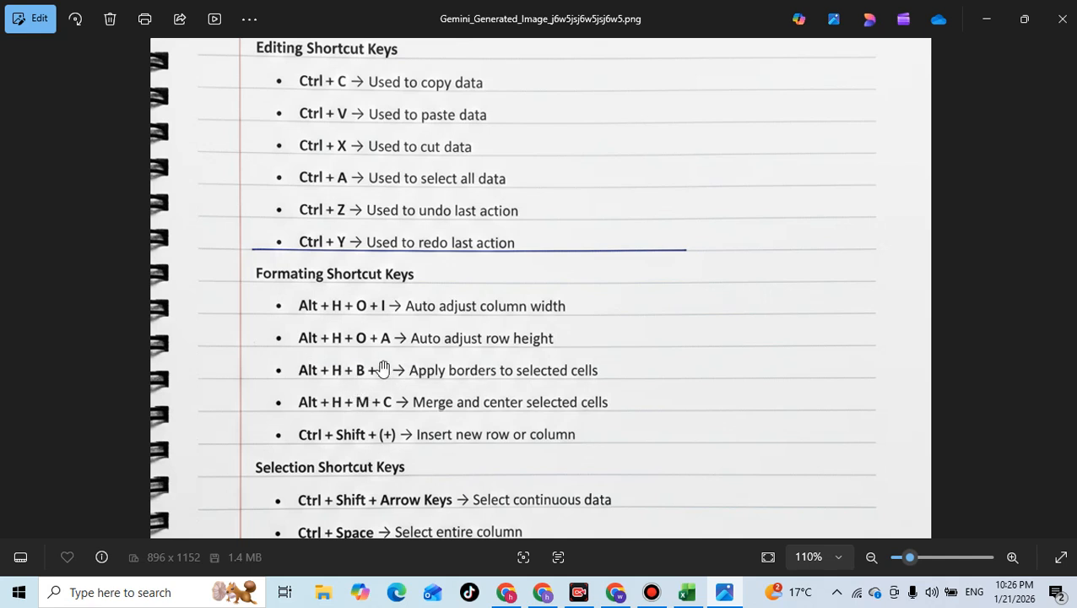
{"action": "left_click", "coordinate": [981, 12]}
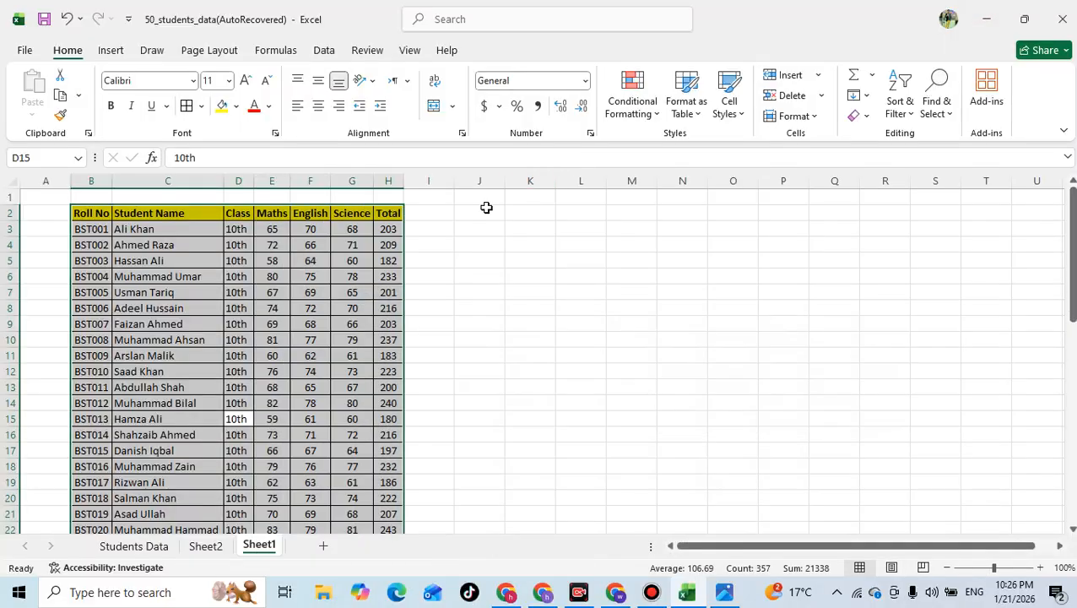
{"action": "key", "text": "ctrl+z"}
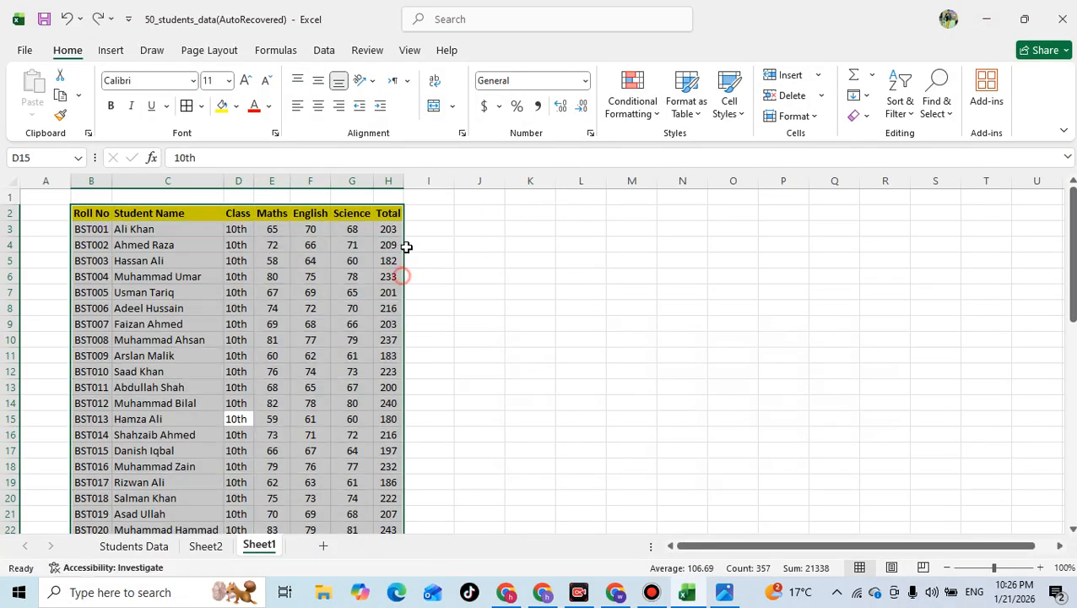
Step: Narrow columns B to H of the student table together until their contents are cut off
{"action": "left_click", "coordinate": [270, 309]}
{"action": "left_click_drag", "start_coordinate": [91, 182], "coordinate": [347, 181]}
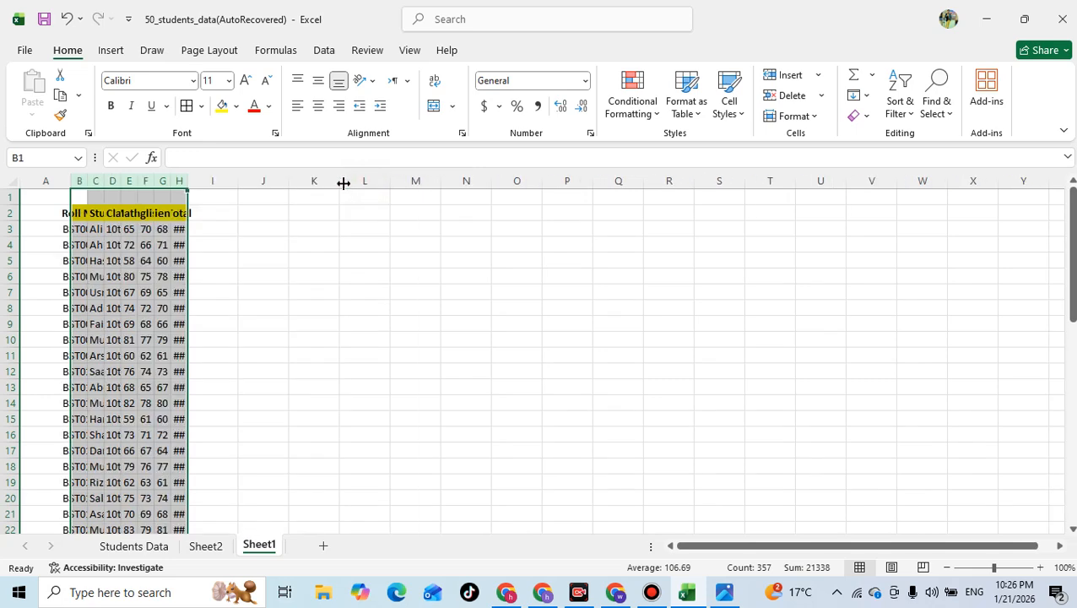
{"action": "left_click", "coordinate": [118, 290]}
Step: Shrink the heights of the student rows from row 3 down together until their text is cut off
{"action": "left_click_drag", "start_coordinate": [10, 229], "coordinate": [60, 499]}
{"action": "left_click_drag", "start_coordinate": [19, 333], "coordinate": [18, 331]}
{"action": "scroll", "coordinate": [43, 304], "scroll_direction": "up", "scroll_amount": 10}
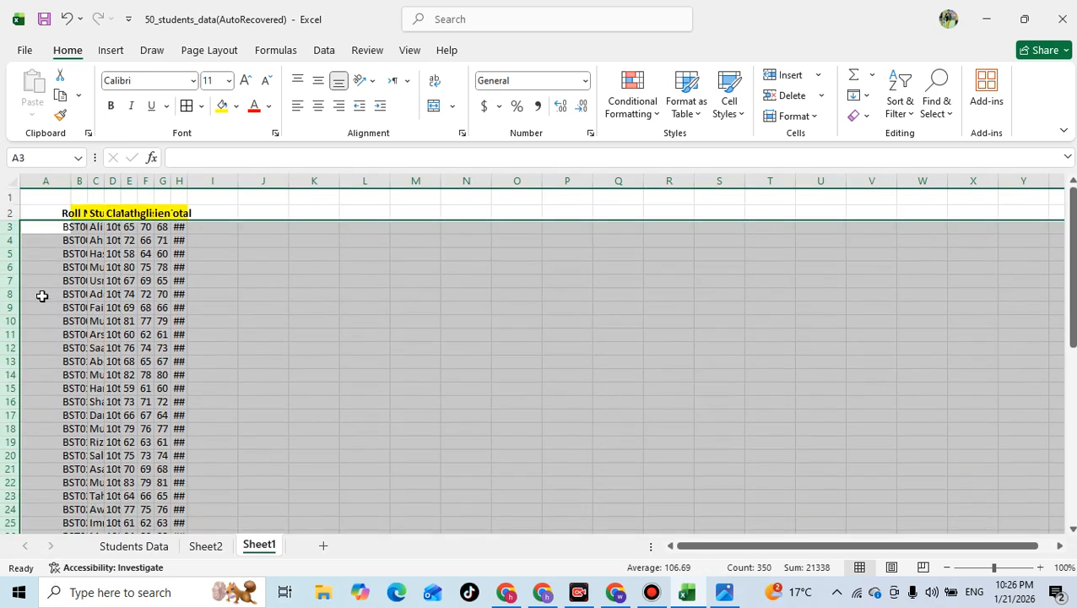
{"action": "left_click_drag", "start_coordinate": [4, 280], "coordinate": [6, 247]}
{"action": "left_click", "coordinate": [108, 310]}
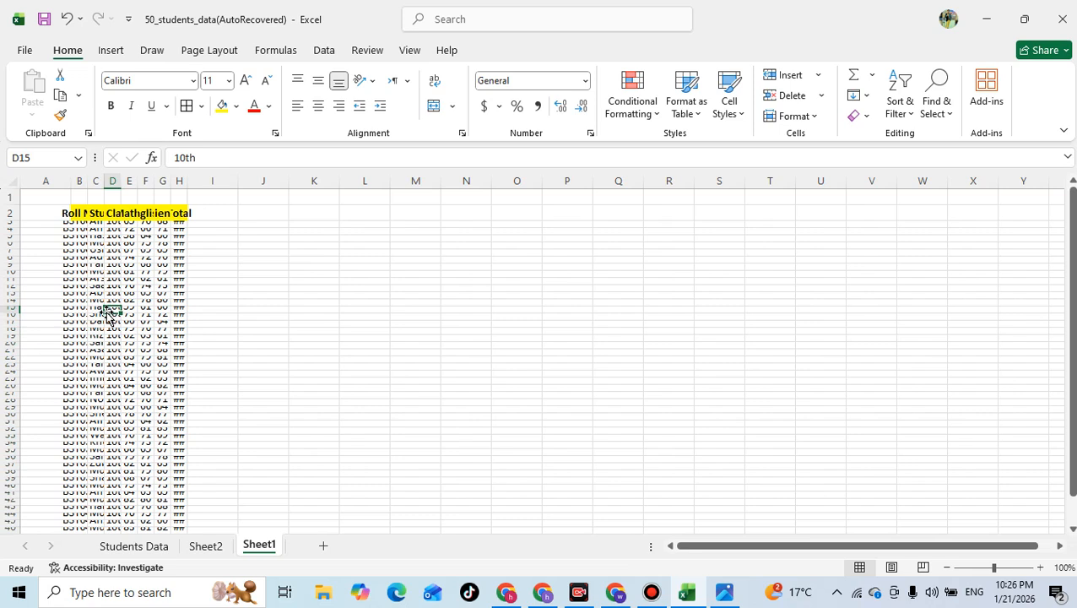
Step: Review the formatting shortcuts in the reference image, select the whole student table from cell H14 and AutoFit its column widths
{"action": "left_click", "coordinate": [724, 592]}
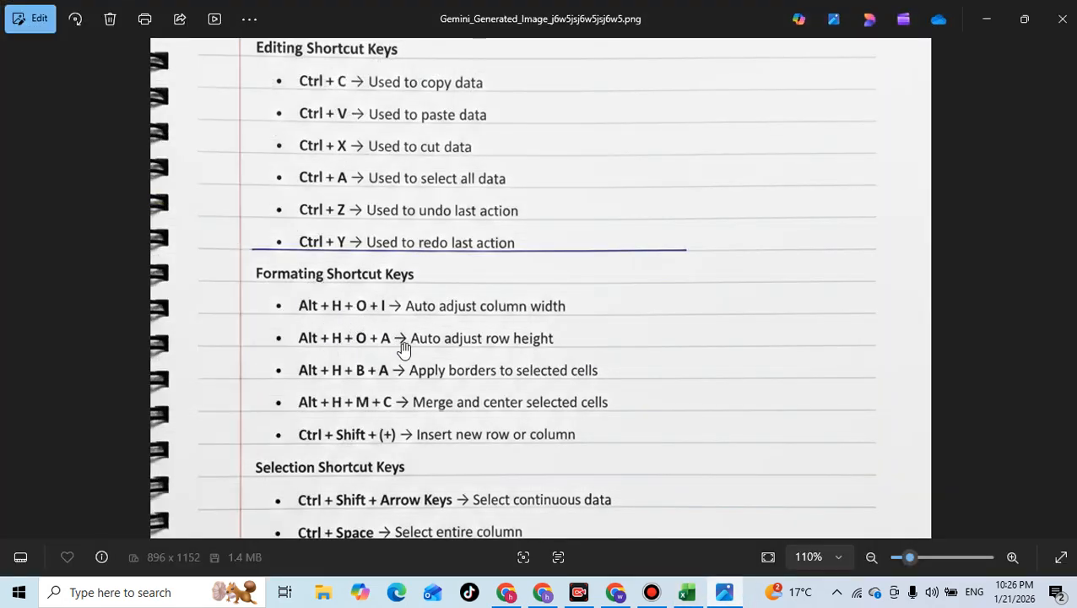
{"action": "left_click", "coordinate": [985, 25]}
{"action": "left_click", "coordinate": [178, 300]}
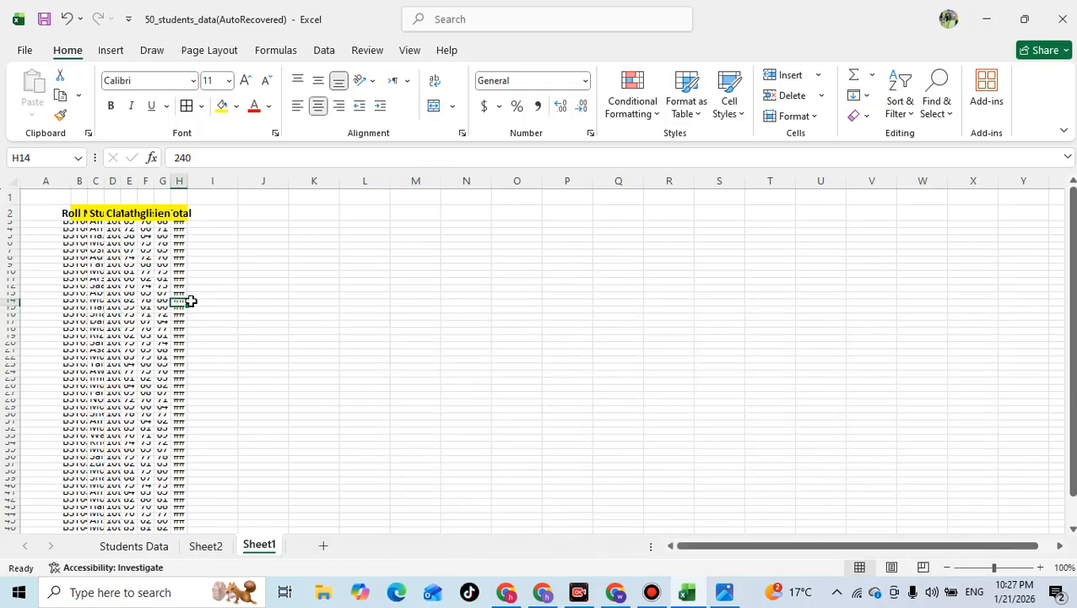
{"action": "key", "text": "ctrl+a"}
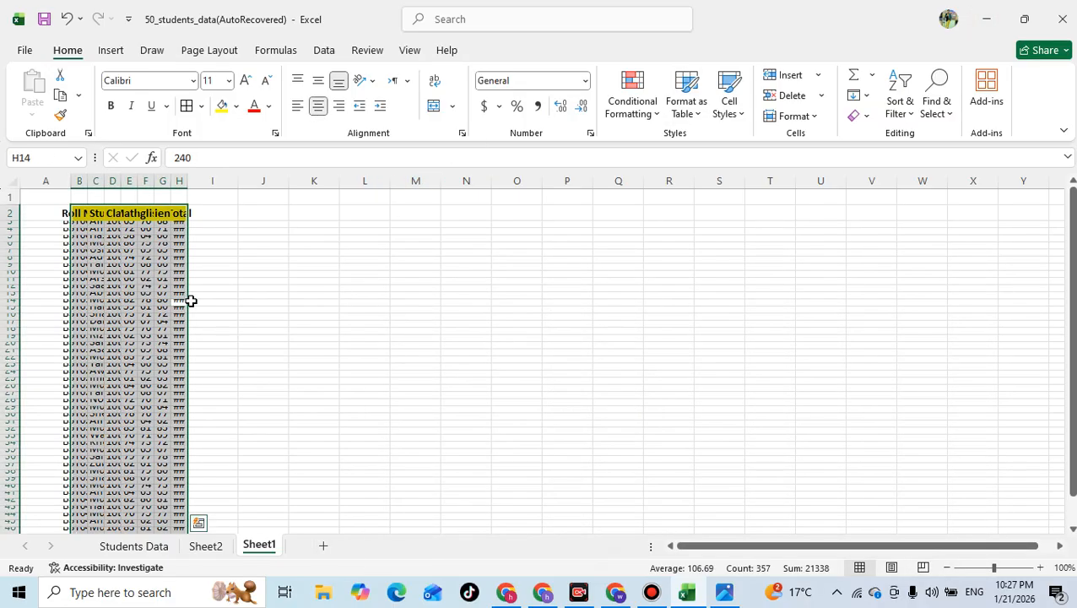
{"action": "key", "text": "alt"}
{"action": "key", "text": "h"}
{"action": "key", "text": "o"}
{"action": "key", "text": "i"}
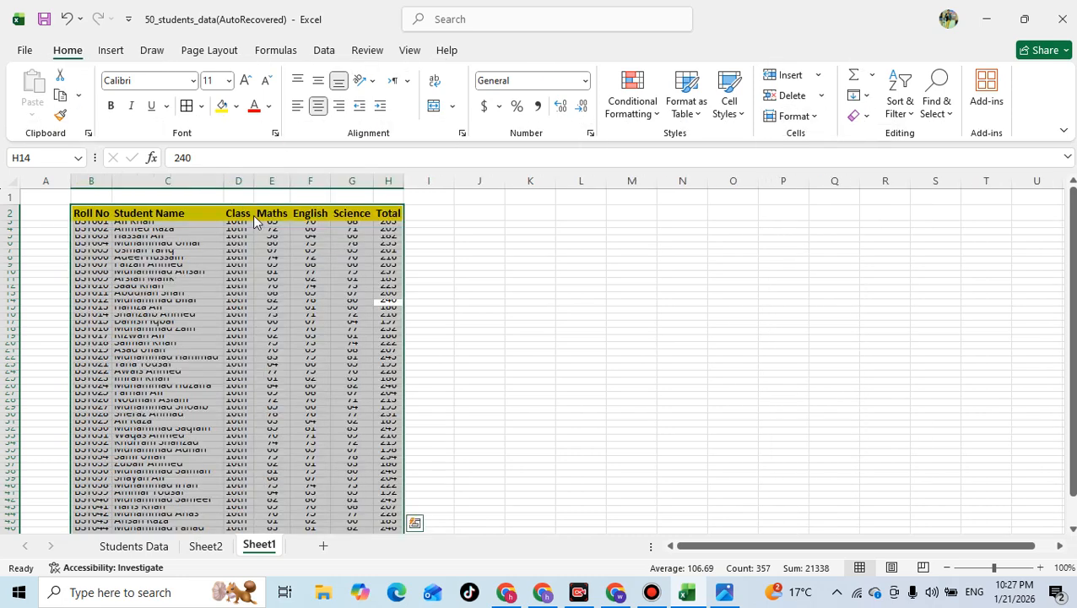
Step: AutoFit the row heights of the selected student table
{"action": "key", "text": "alt"}
{"action": "key", "text": "h"}
{"action": "key", "text": "o"}
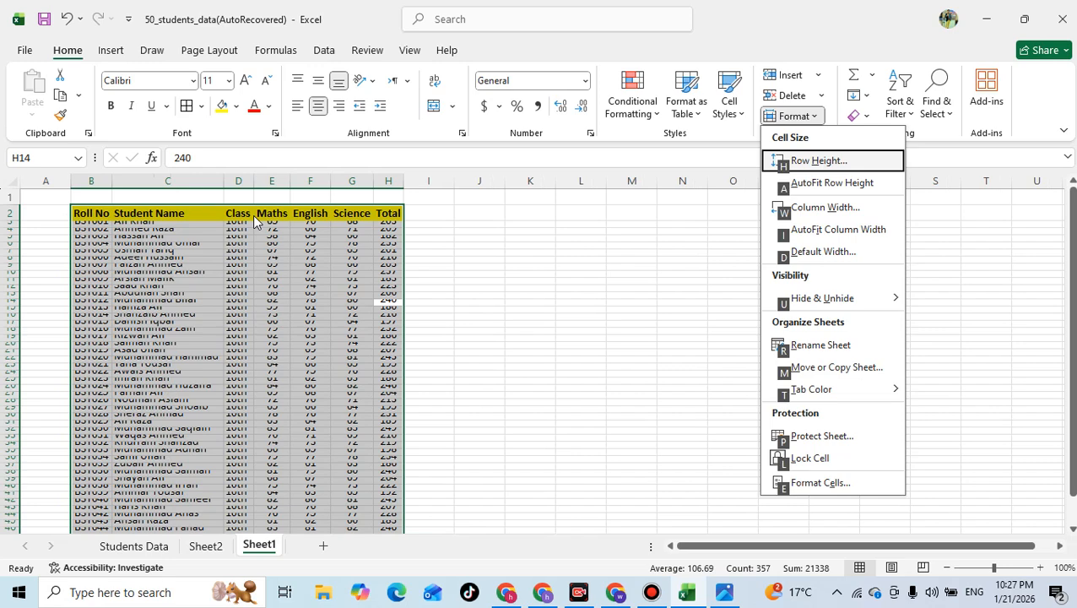
{"action": "key", "text": "Escape"}
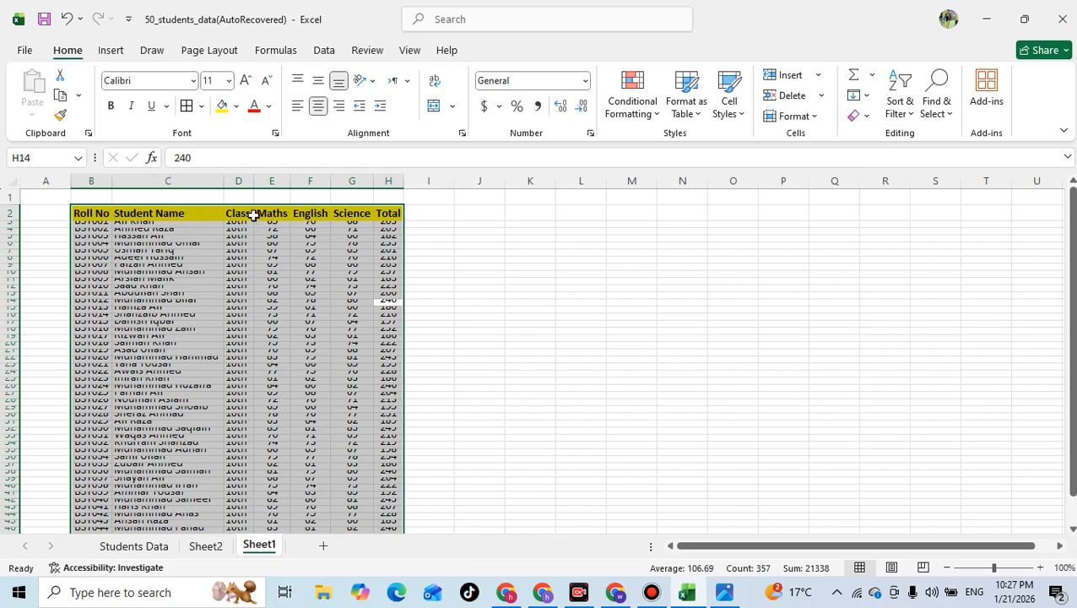
{"action": "key", "text": "alt"}
{"action": "key", "text": "h"}
{"action": "key", "text": "o"}
{"action": "key", "text": "a"}
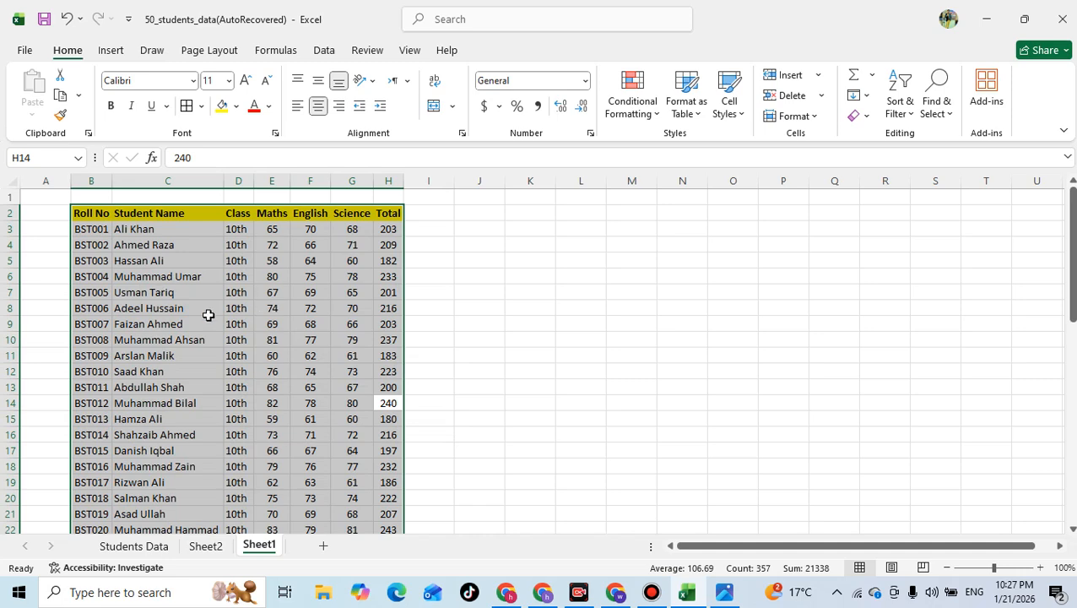
Step: Apply All Borders to the selected student table and look through it down to the last student row
{"action": "key", "text": "alt"}
{"action": "key", "text": "h"}
{"action": "key", "text": "b"}
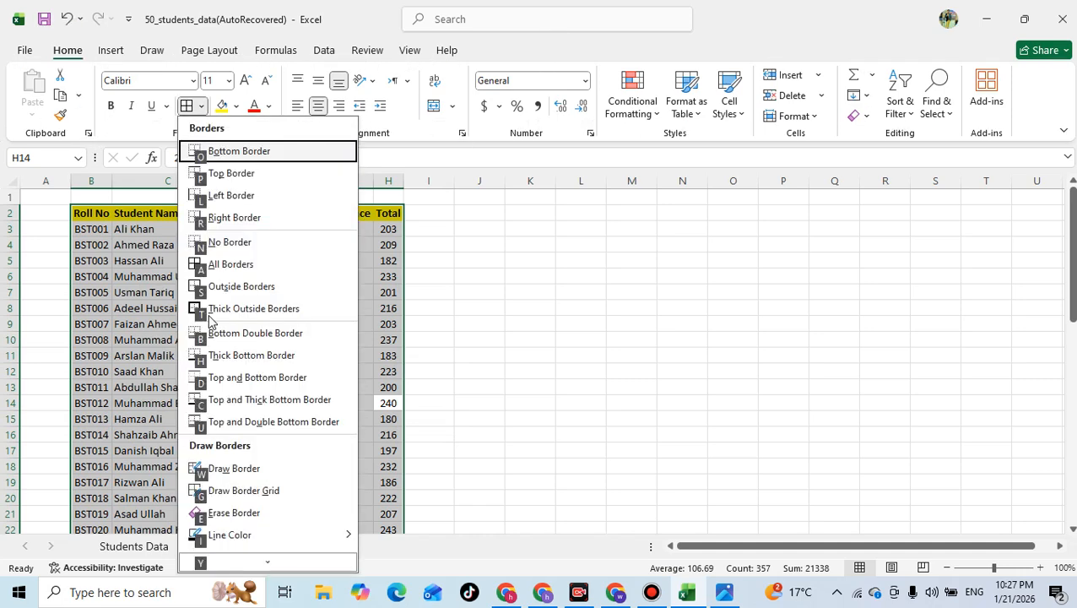
{"action": "key", "text": "a"}
{"action": "left_click", "coordinate": [216, 315]}
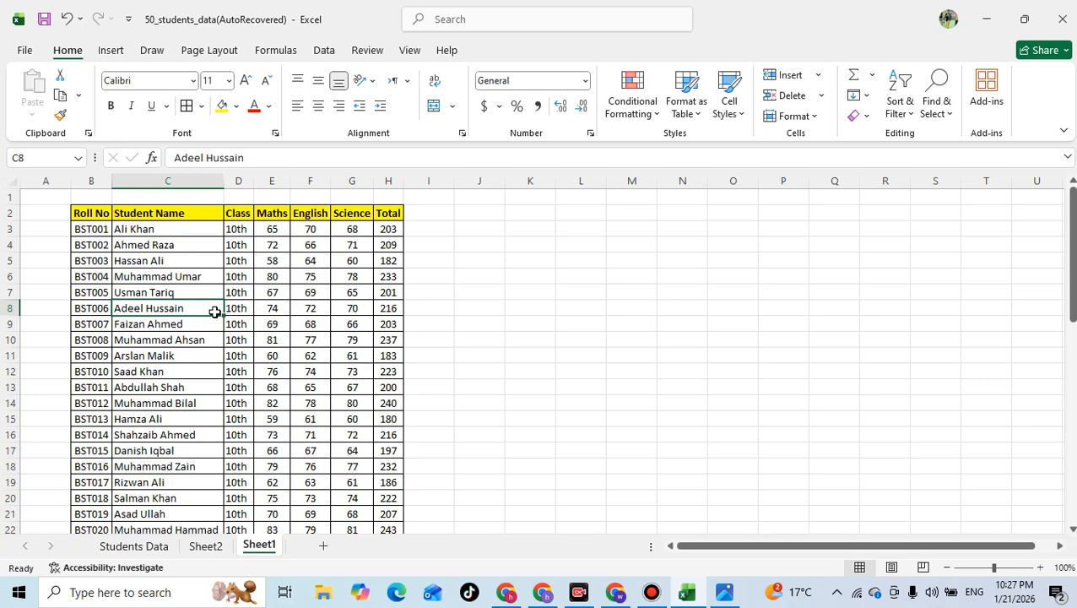
{"action": "scroll", "coordinate": [217, 314], "scroll_direction": "down", "scroll_amount": 12}
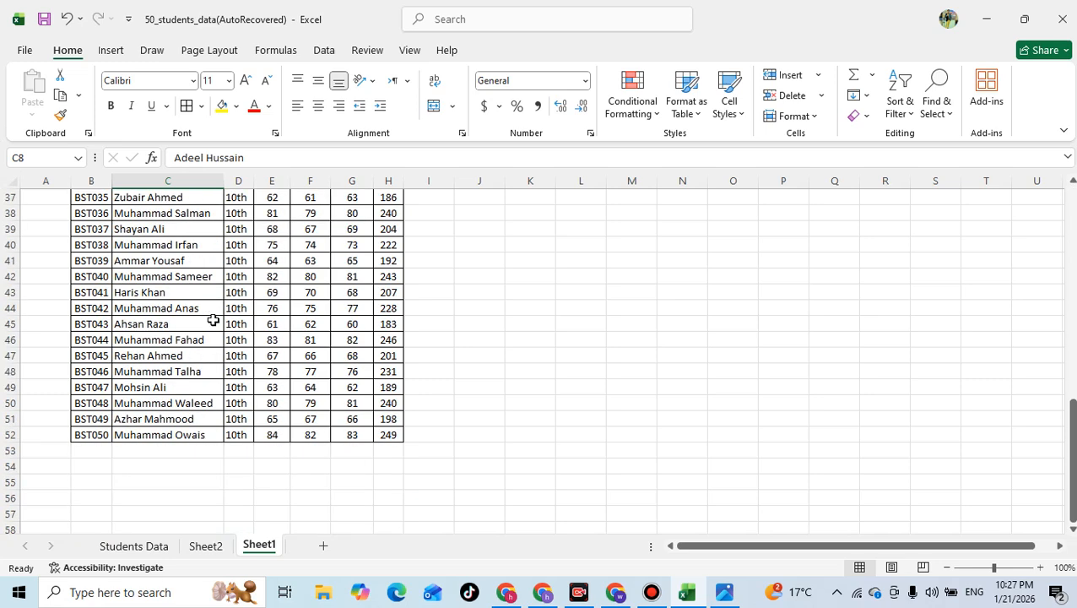
{"action": "scroll", "coordinate": [213, 319], "scroll_direction": "up", "scroll_amount": 12}
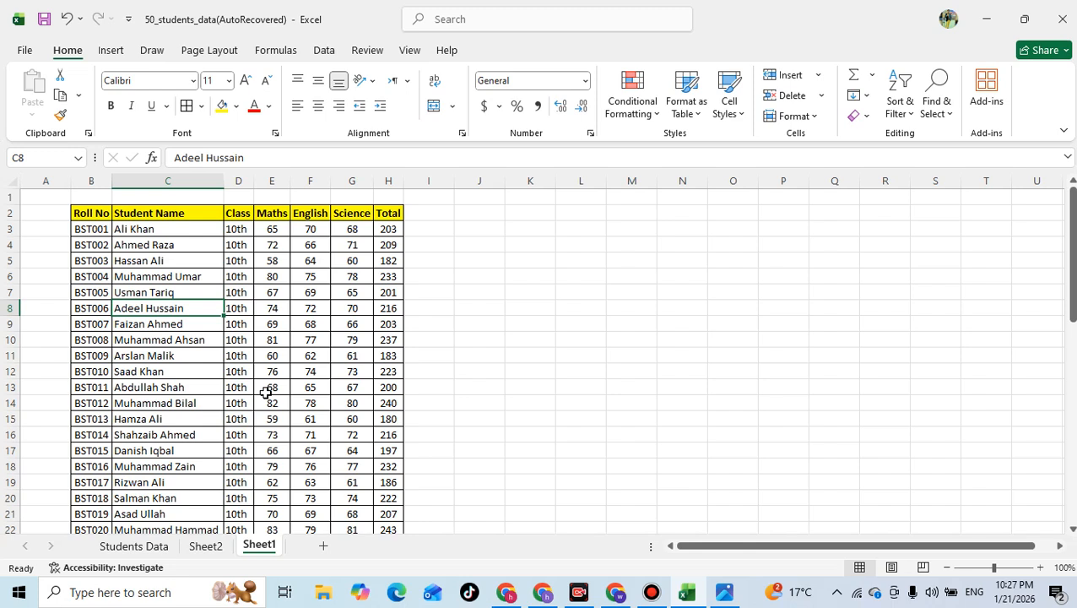
Step: Check the merge-and-center shortcut in the reference image and mark the blank range B1:H1 above the table header
{"action": "left_click", "coordinate": [724, 592]}
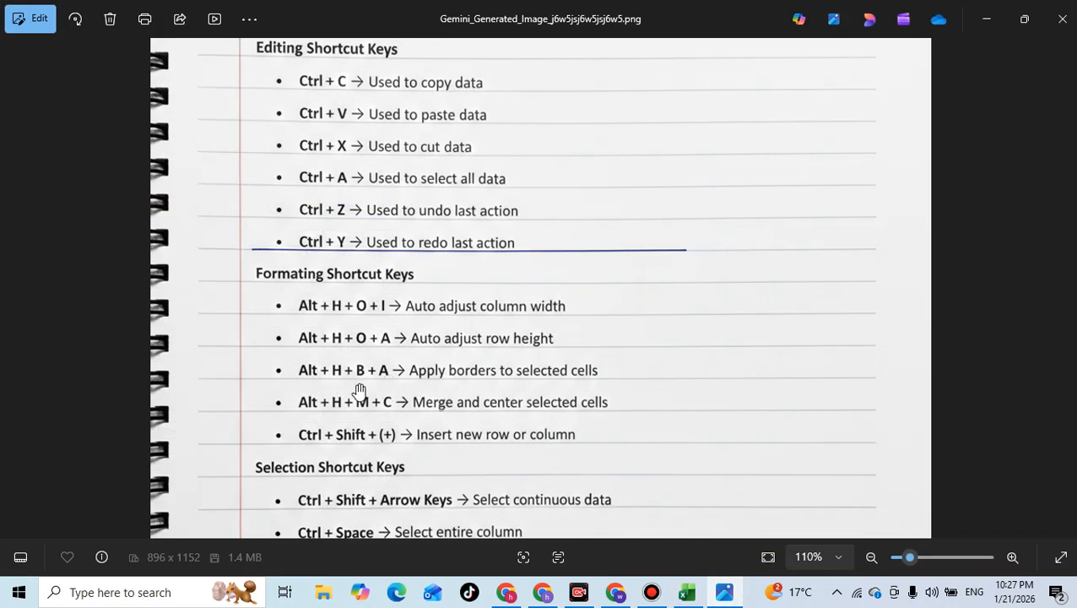
{"action": "scroll", "coordinate": [358, 384], "scroll_direction": "down", "scroll_amount": 1}
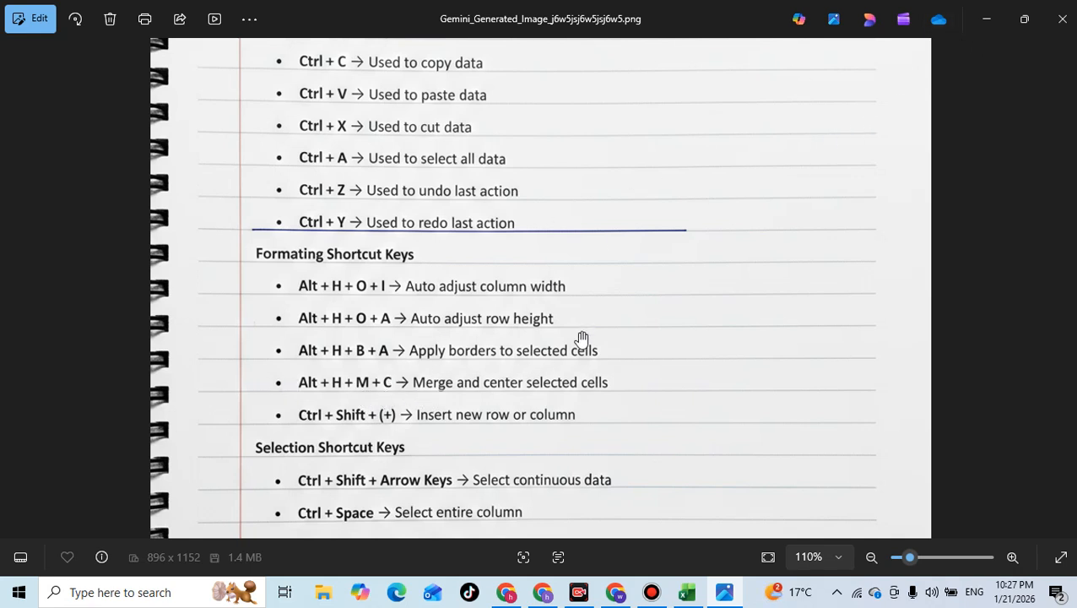
{"action": "left_click", "coordinate": [989, 19]}
{"action": "left_click", "coordinate": [274, 338]}
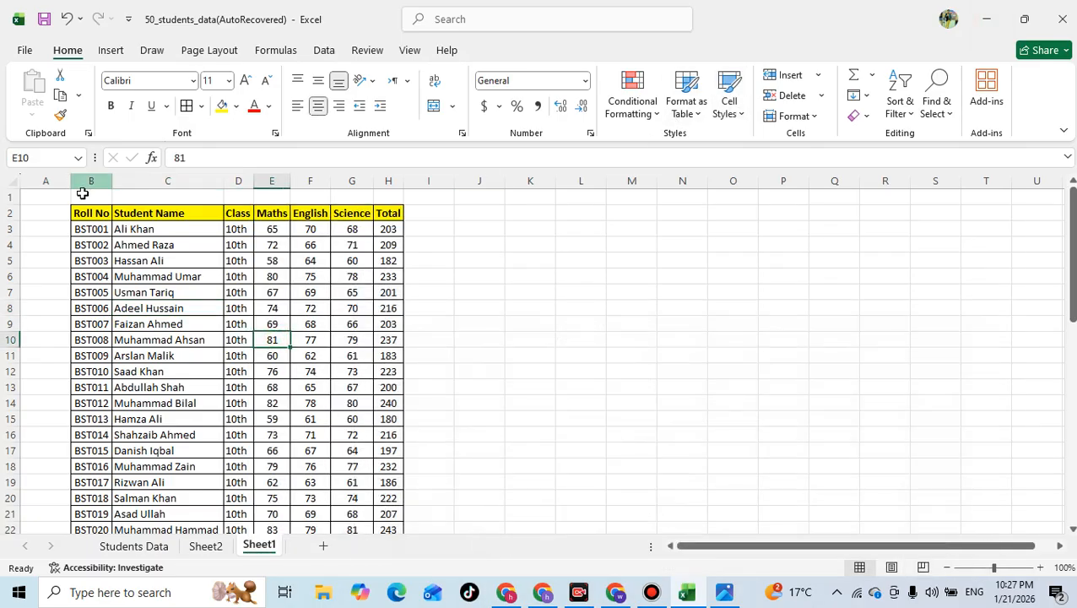
{"action": "left_click_drag", "start_coordinate": [80, 196], "coordinate": [382, 192]}
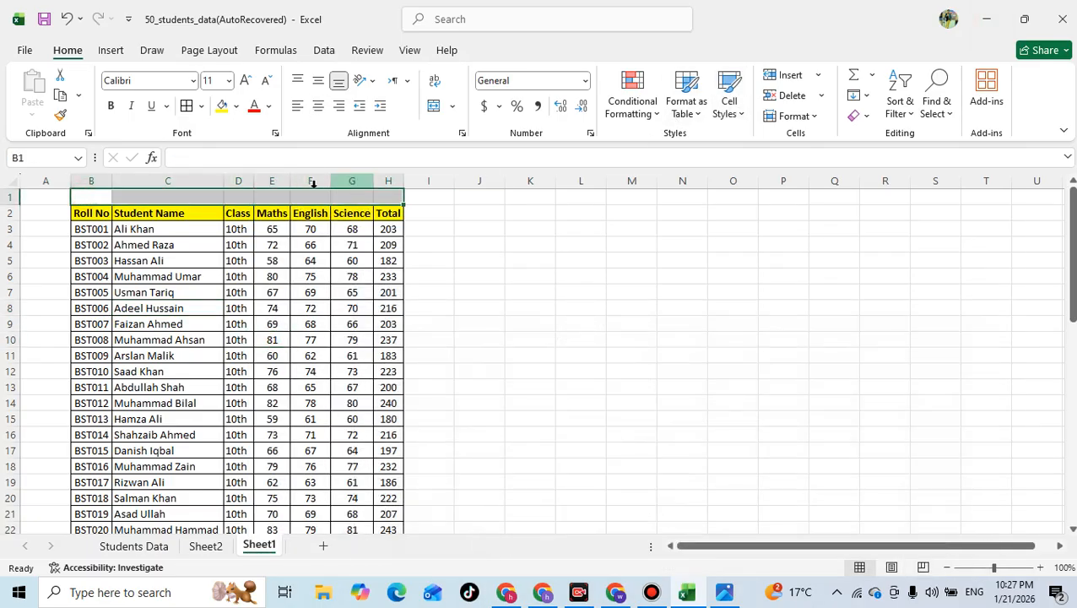
{"action": "left_click", "coordinate": [195, 261]}
Step: Enter the title "Students Data" in cell B1 above the table header
{"action": "left_click", "coordinate": [97, 196]}
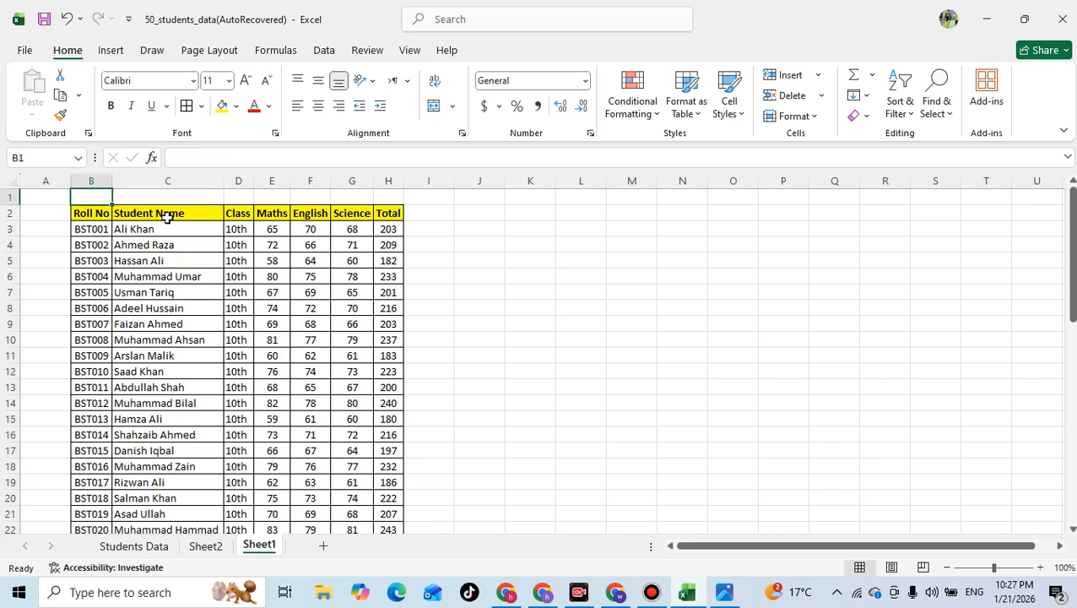
{"action": "type", "text": "Students Data"}
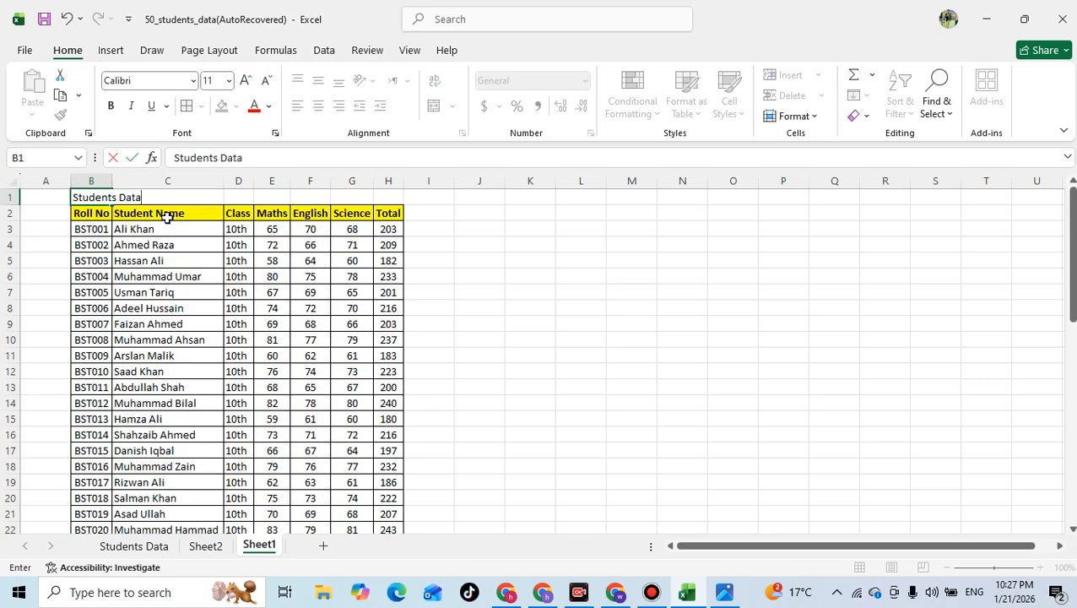
{"action": "left_click", "coordinate": [133, 279]}
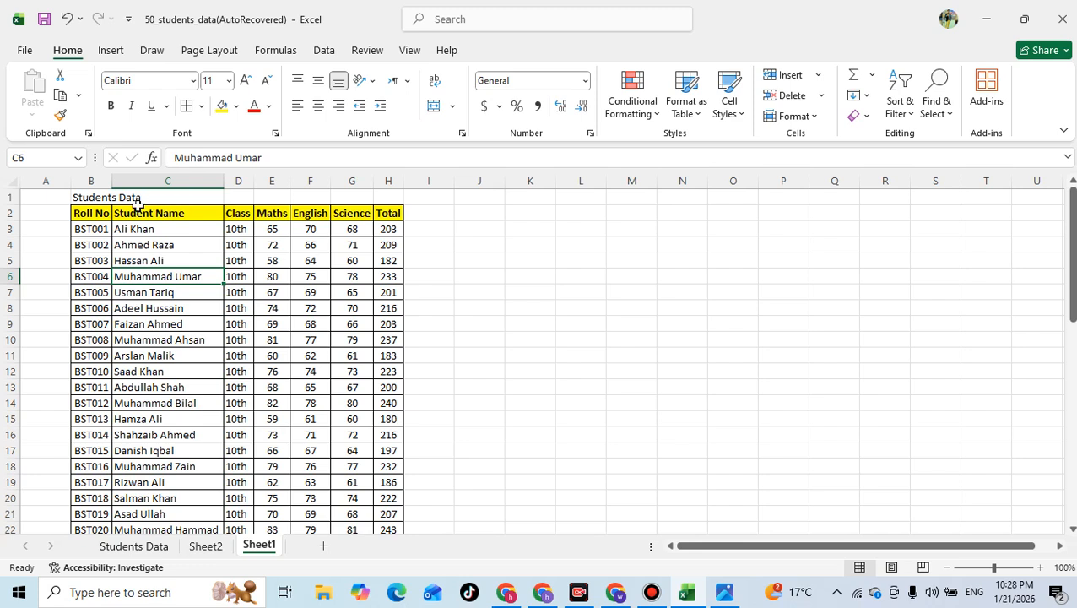
Step: Merge and center the "Students Data" title across B1:H1, checking the merge shortcut in the reference image
{"action": "left_click_drag", "start_coordinate": [85, 198], "coordinate": [377, 192]}
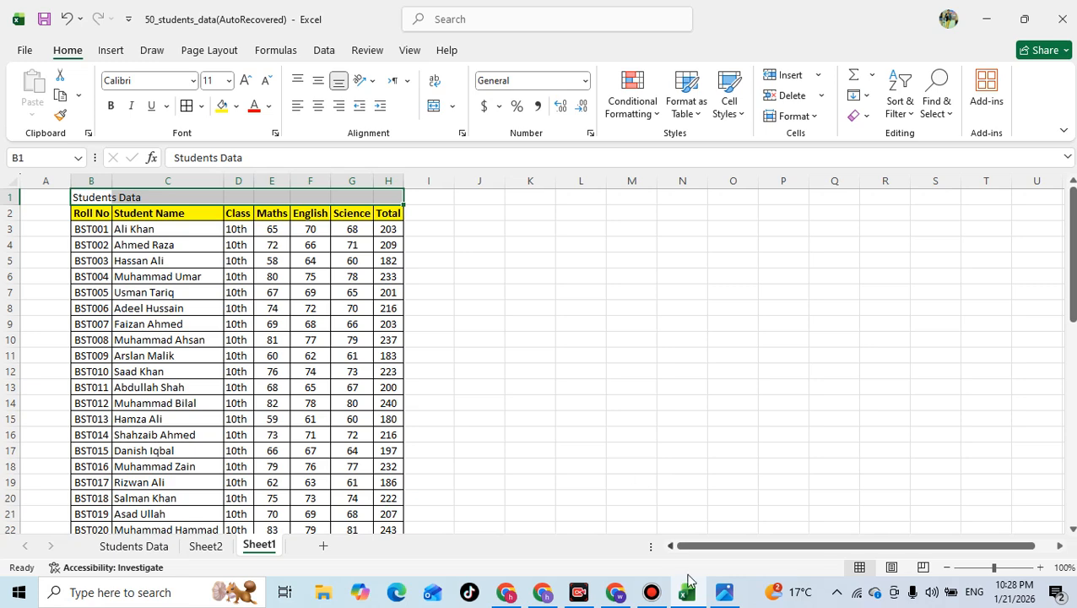
{"action": "left_click", "coordinate": [724, 592]}
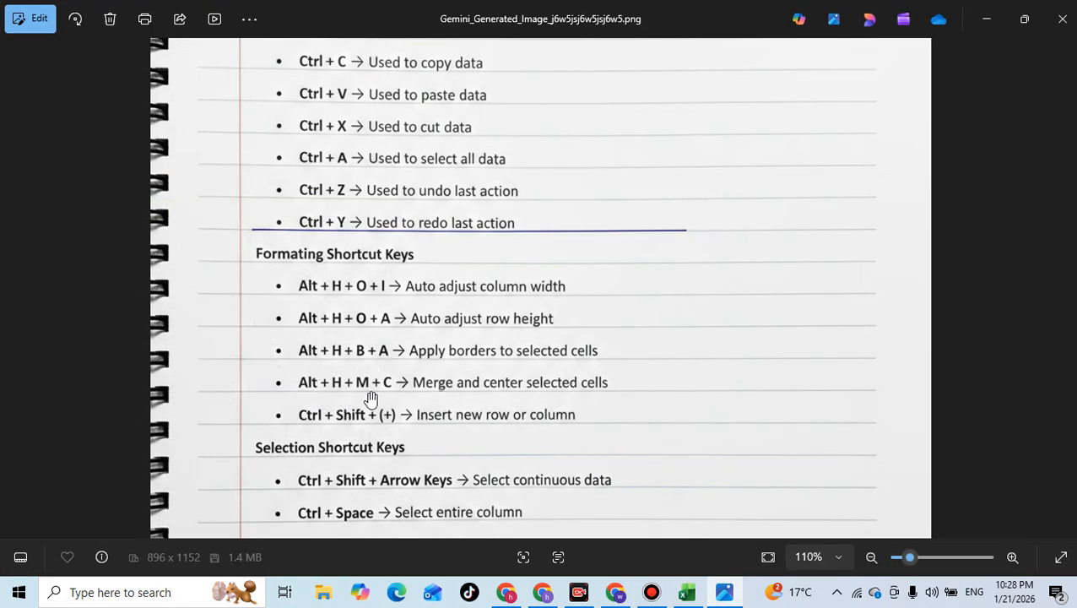
{"action": "left_click", "coordinate": [986, 17]}
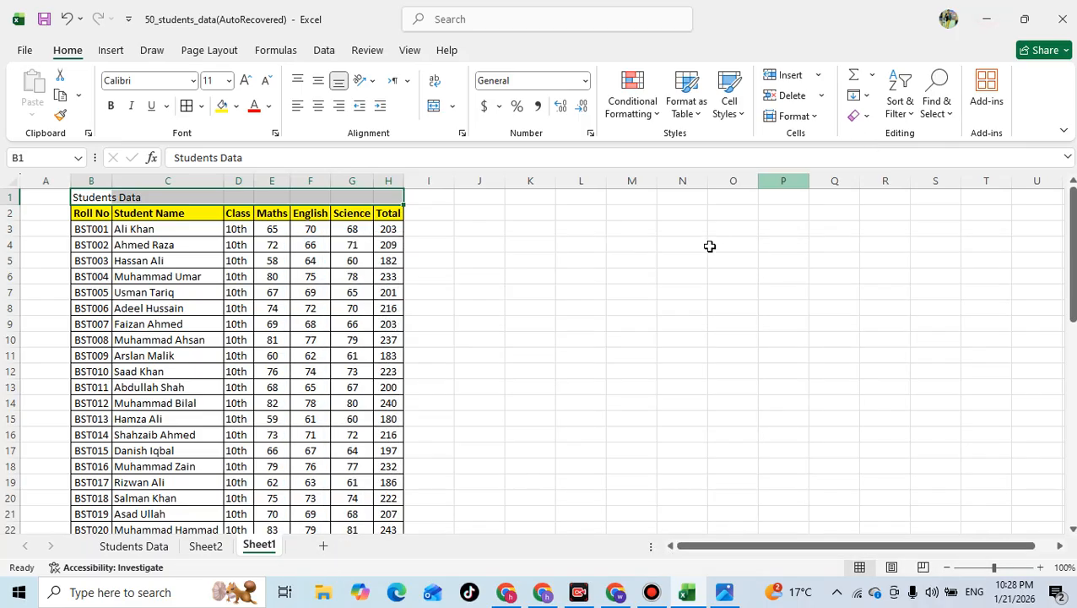
{"action": "key", "text": "h"}
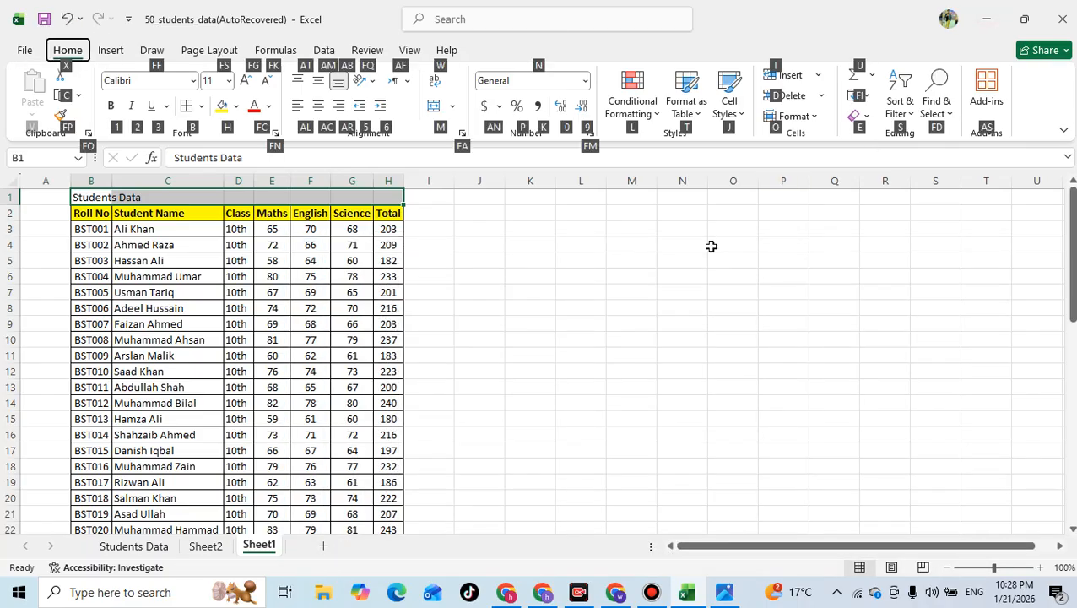
{"action": "key", "text": "m"}
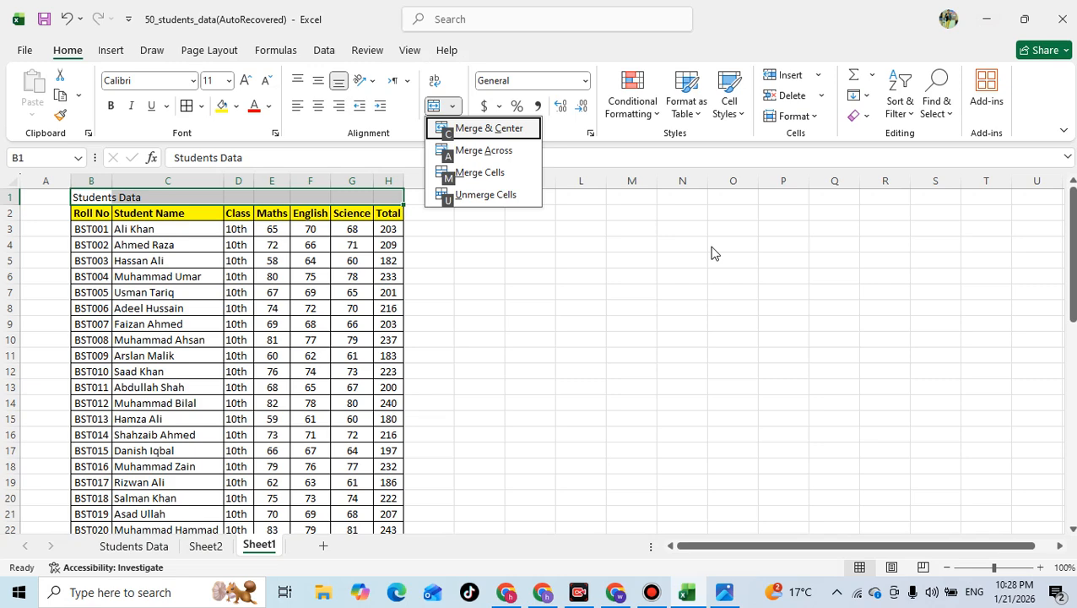
{"action": "key", "text": "c"}
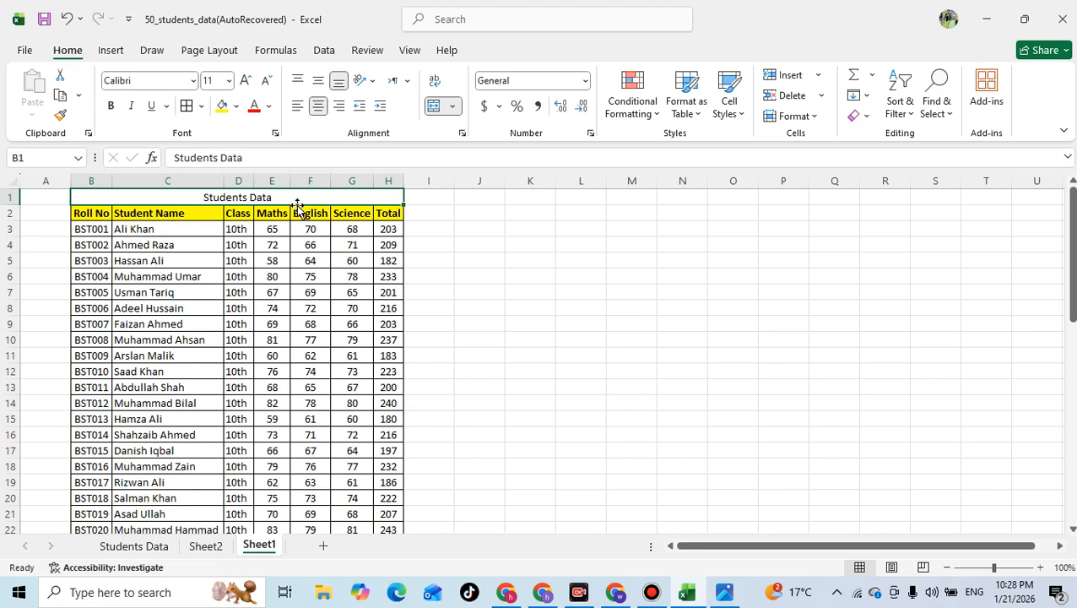
{"action": "left_click", "coordinate": [267, 243]}
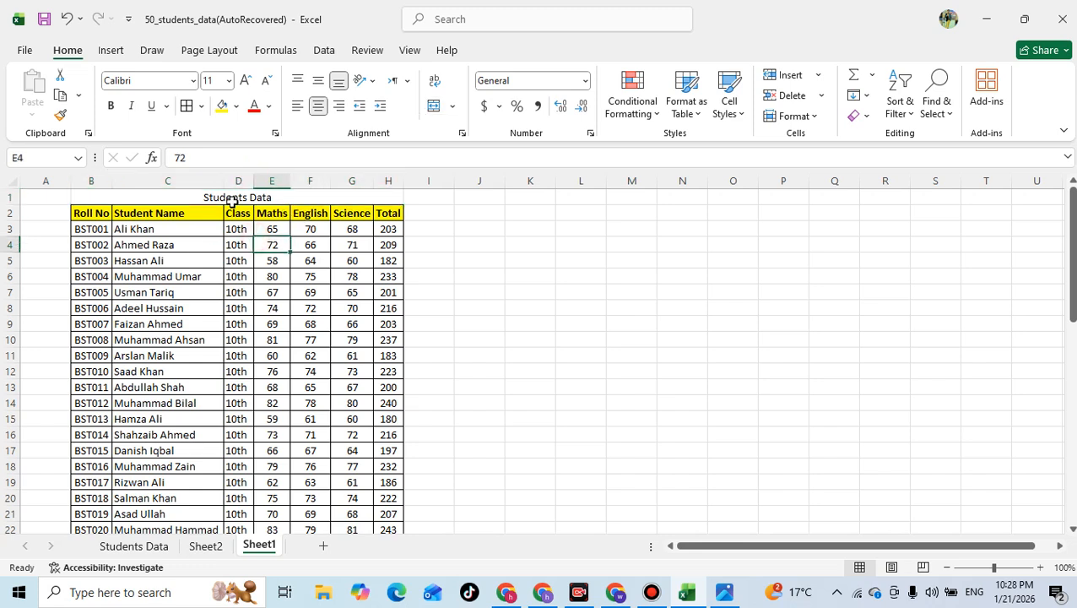
Step: Apply All Borders to the merged "Students Data" title cell
{"action": "left_click", "coordinate": [233, 201]}
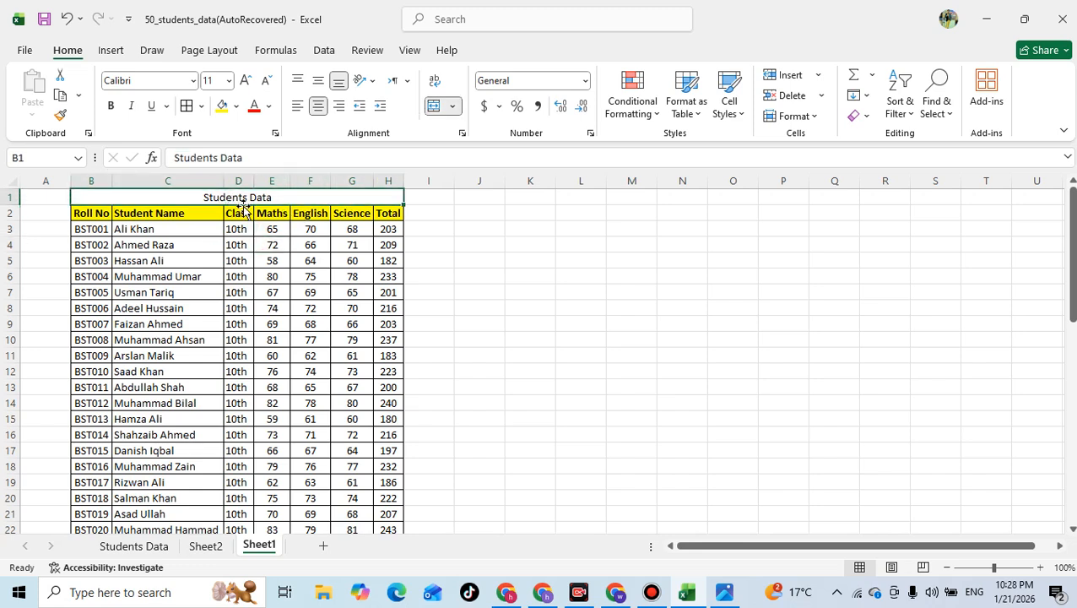
{"action": "key", "text": "alt"}
{"action": "key", "text": "h"}
{"action": "key", "text": "b"}
{"action": "key", "text": "a"}
Step: Increase the title's font size to 26 and make it bold
{"action": "left_click", "coordinate": [242, 80]}
{"action": "left_click", "coordinate": [243, 79]}
{"action": "left_click", "coordinate": [242, 80]}
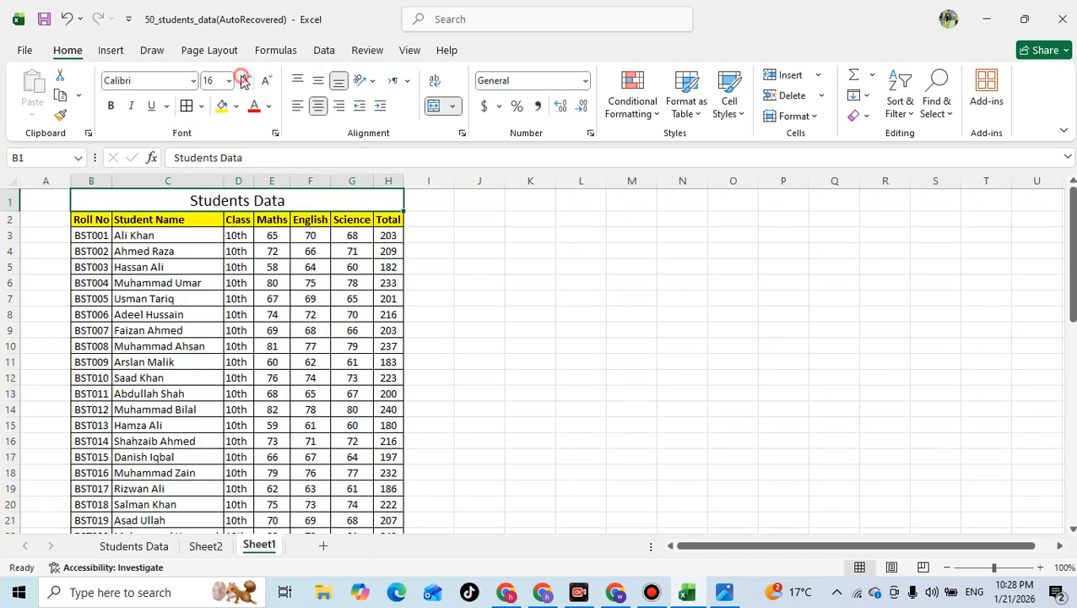
{"action": "left_click", "coordinate": [242, 79]}
{"action": "left_click", "coordinate": [242, 80]}
{"action": "left_click", "coordinate": [243, 79]}
{"action": "left_click", "coordinate": [242, 80]}
{"action": "left_click", "coordinate": [242, 79]}
{"action": "left_click", "coordinate": [110, 106]}
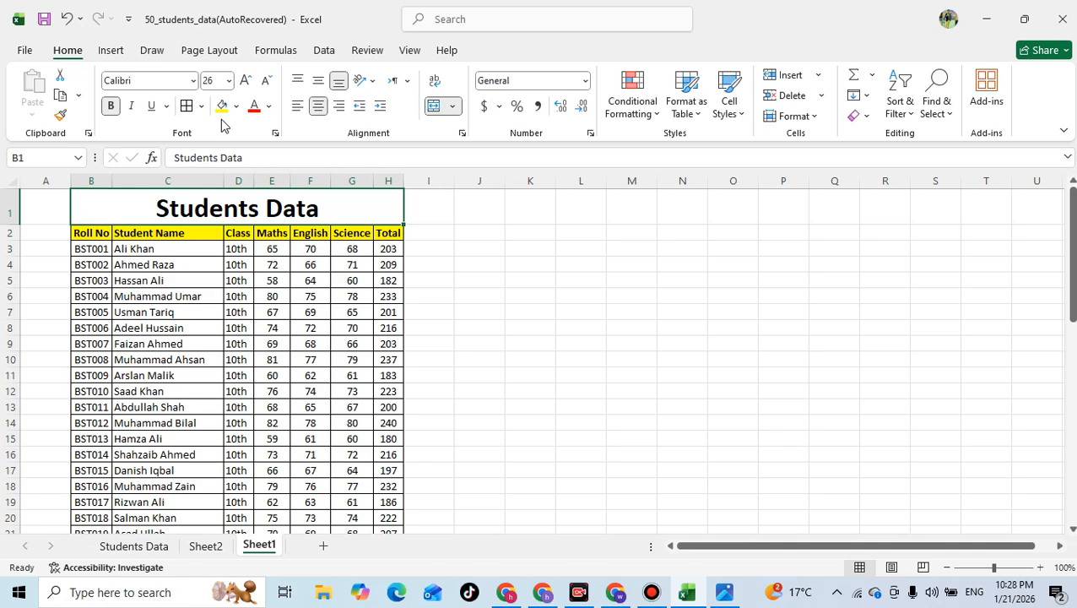
Step: Look up the shortcut for inserting a new row or column in the reference image
{"action": "left_click", "coordinate": [724, 592]}
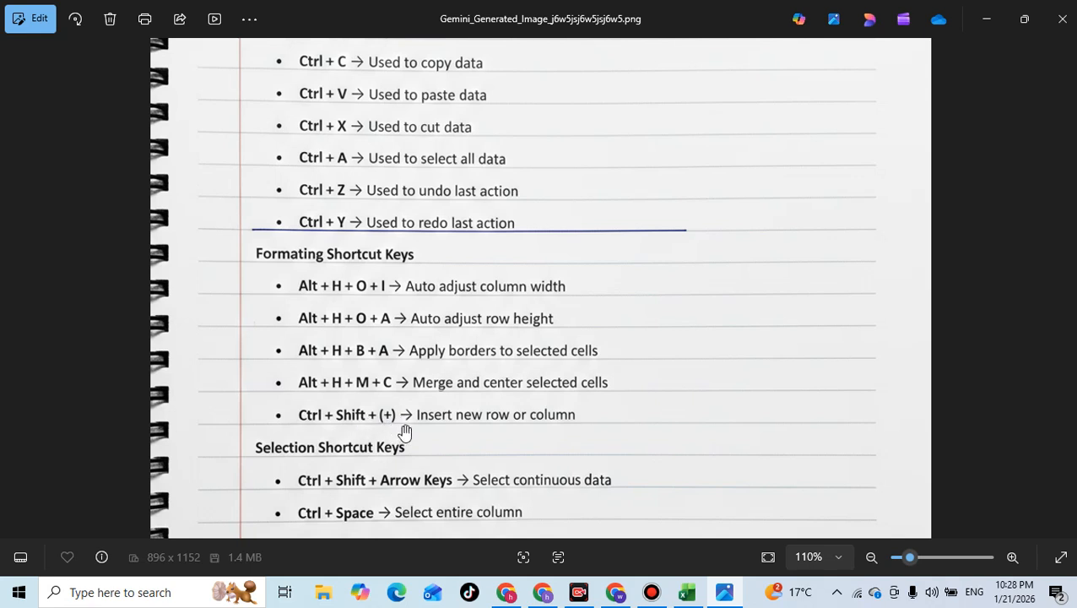
{"action": "scroll", "coordinate": [422, 429], "scroll_direction": "down", "scroll_amount": 1}
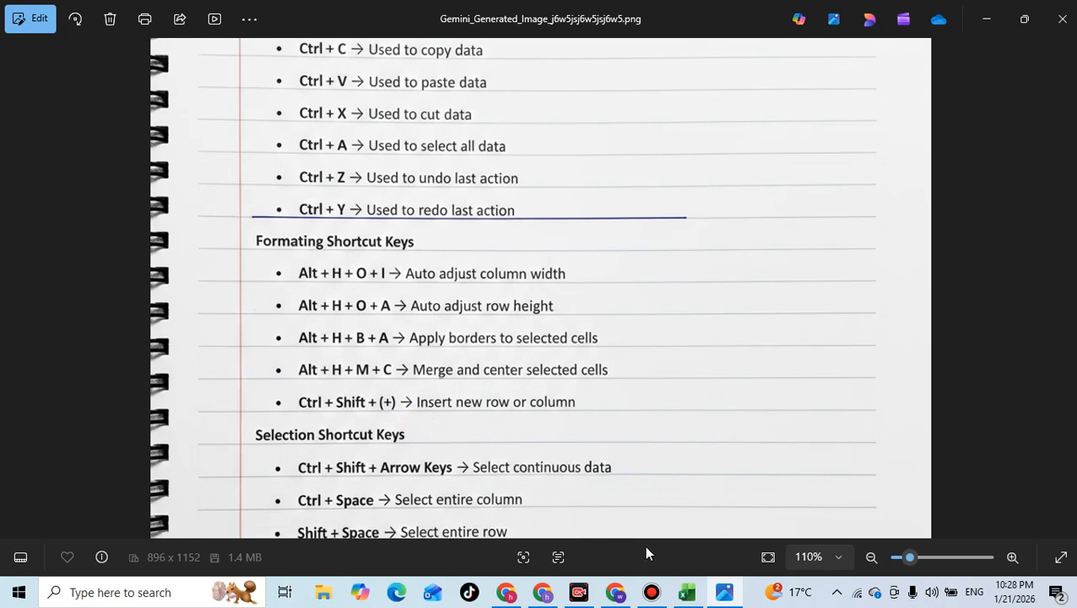
{"action": "left_click", "coordinate": [652, 592]}
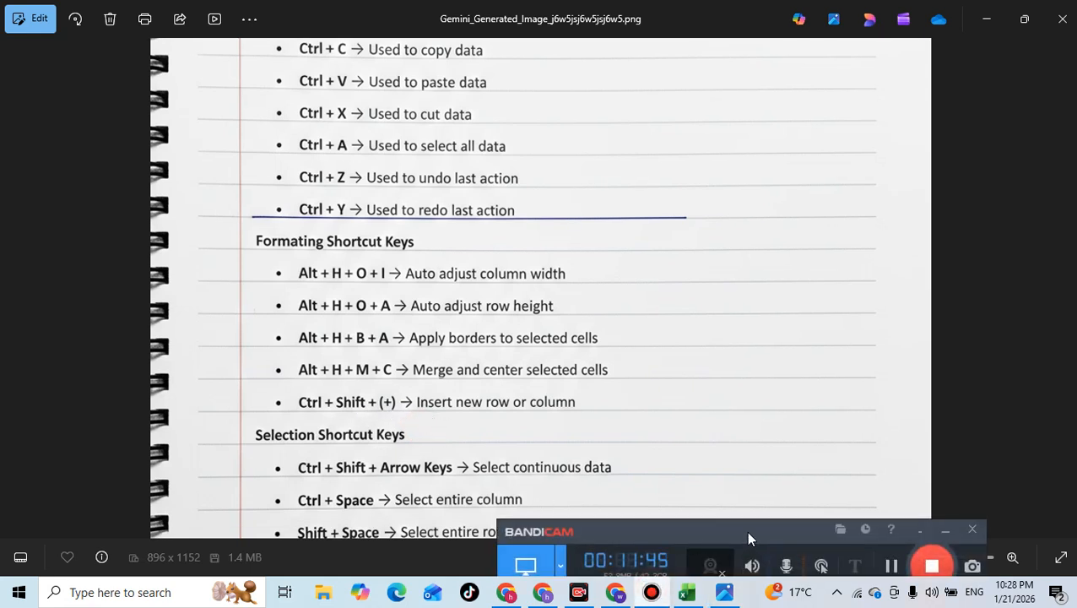
{"action": "left_click_drag", "start_coordinate": [745, 530], "coordinate": [741, 451]}
{"action": "left_click", "coordinate": [889, 487]}
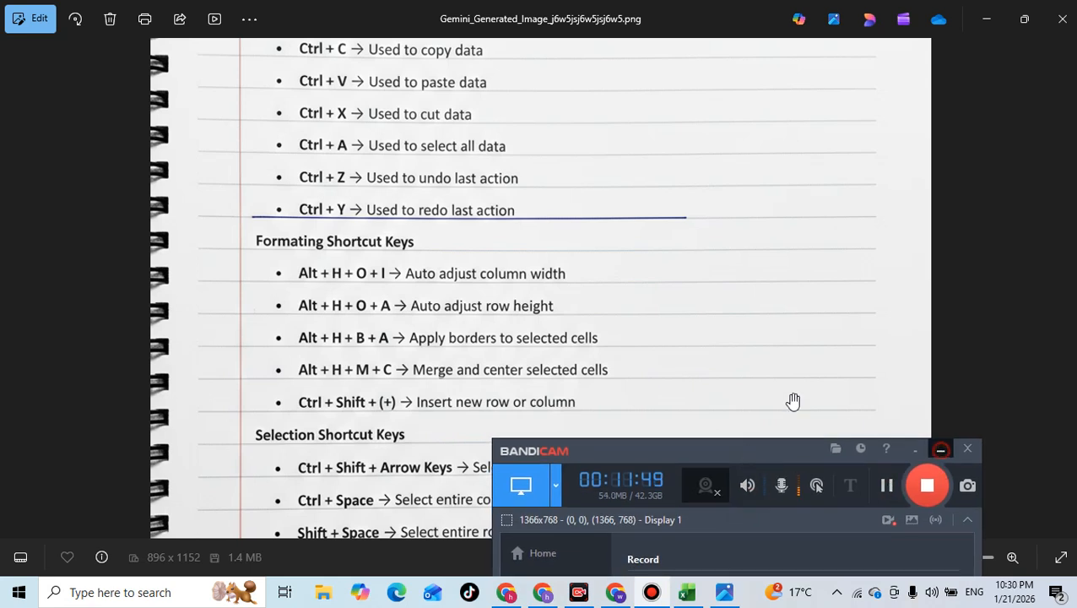
{"action": "left_click", "coordinate": [792, 402]}
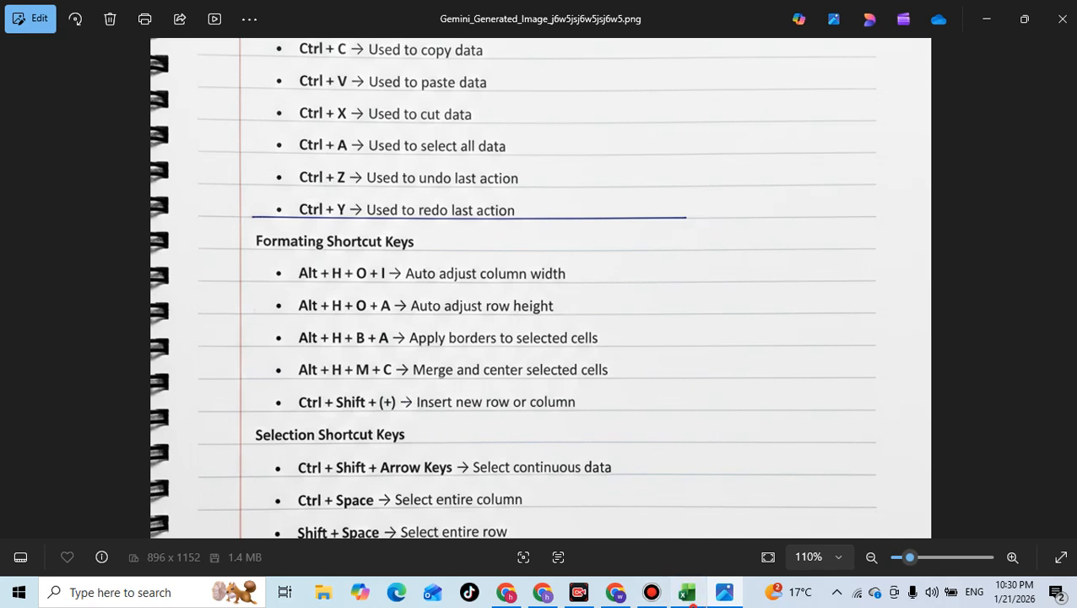
Step: Switch back to the student workbook in Excel and point out the Class column by selecting it
{"action": "left_click", "coordinate": [686, 592]}
{"action": "left_click", "coordinate": [348, 346]}
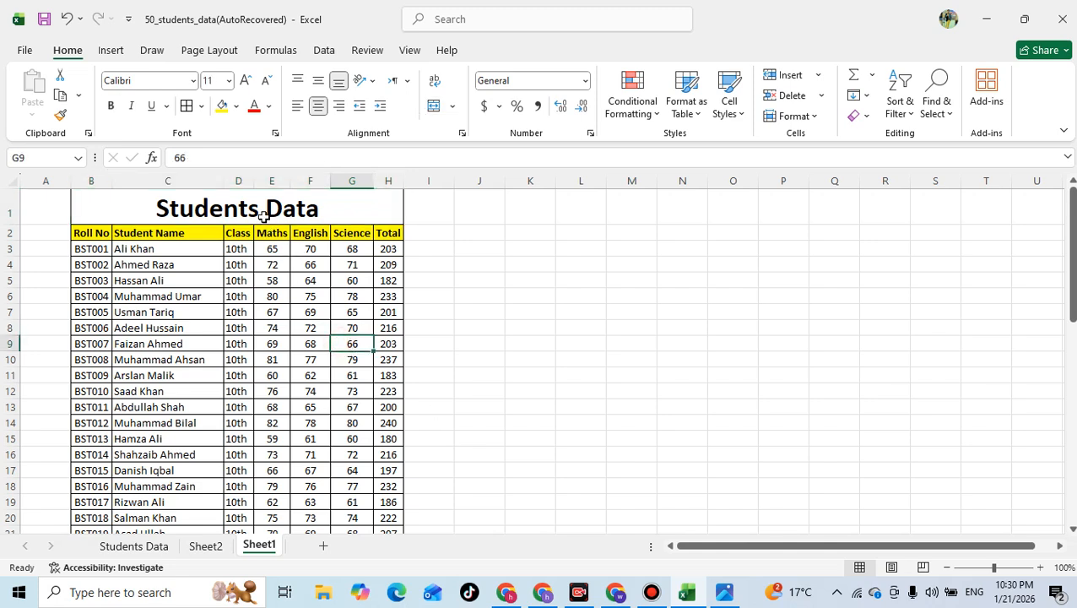
{"action": "left_click", "coordinate": [242, 182]}
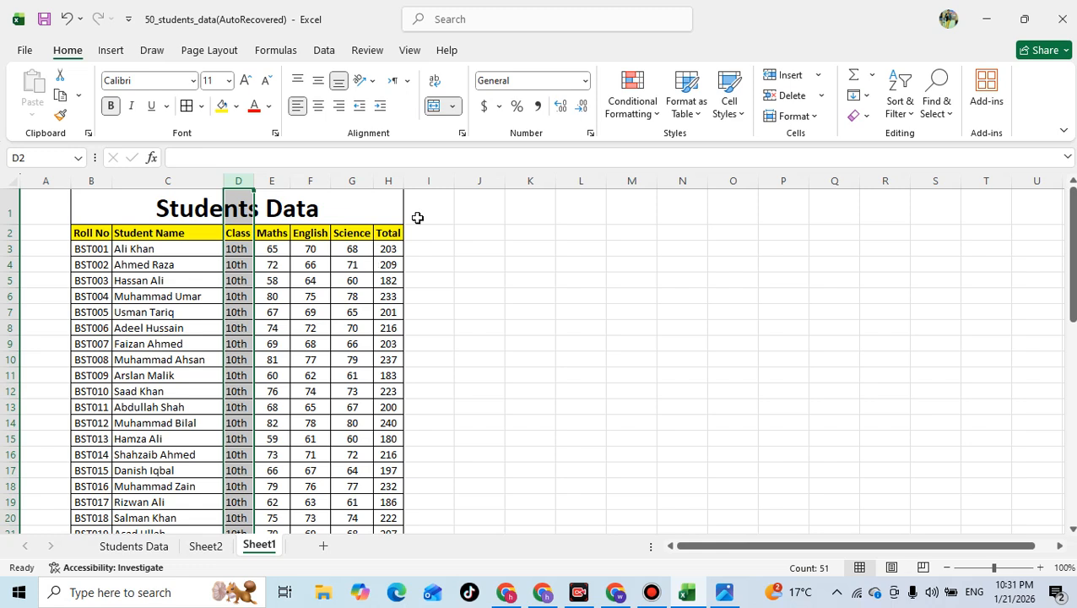
{"action": "left_click", "coordinate": [346, 271]}
{"action": "left_click", "coordinate": [586, 247]}
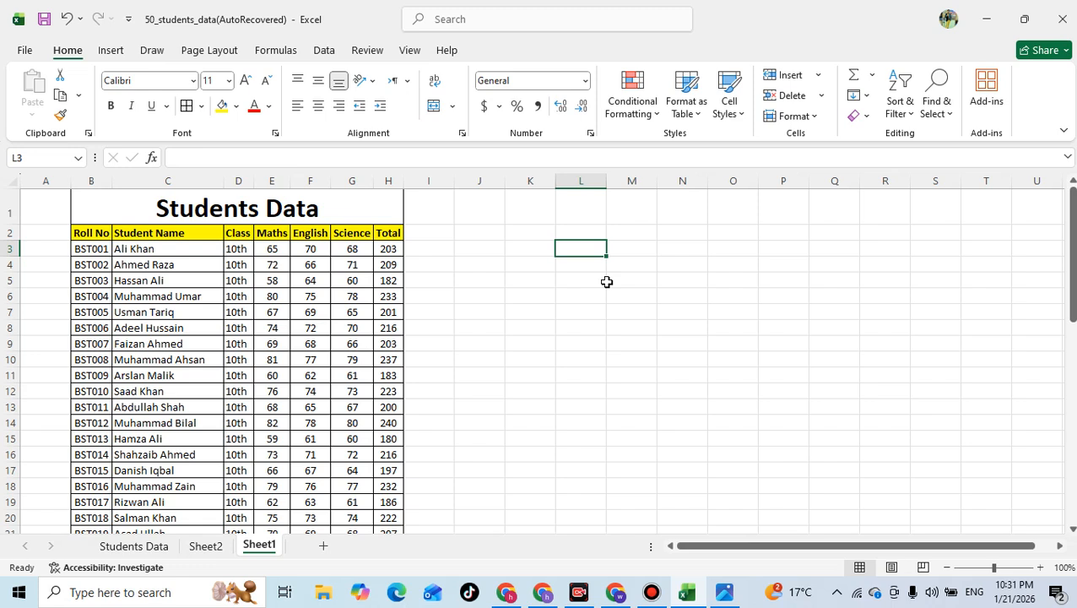
{"action": "type", "text": "="}
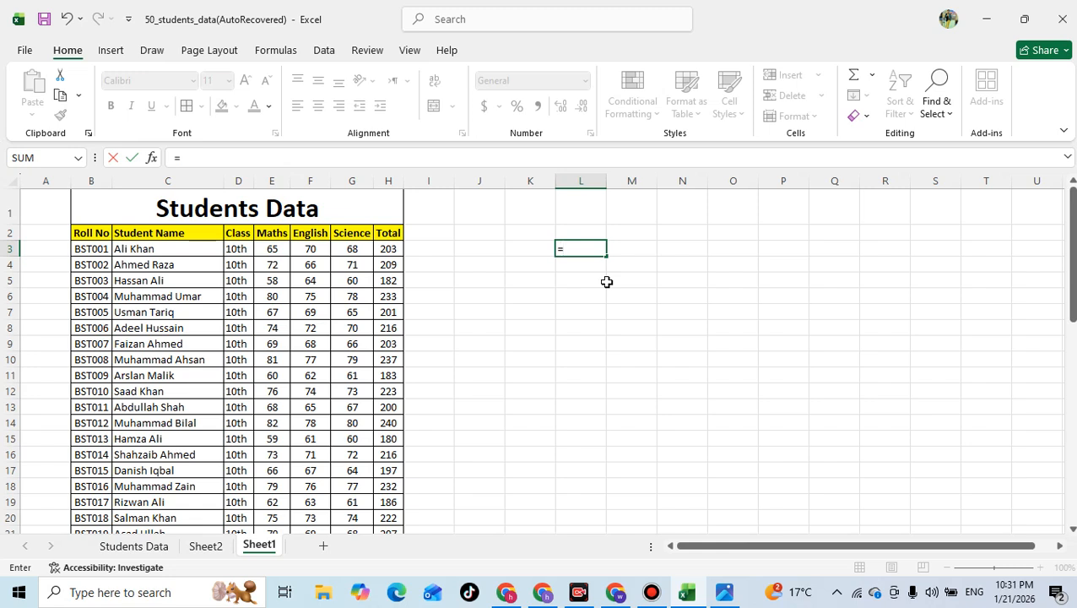
{"action": "key", "text": "BackSpace"}
{"action": "type", "text": "+"}
{"action": "key", "text": "BackSpace"}
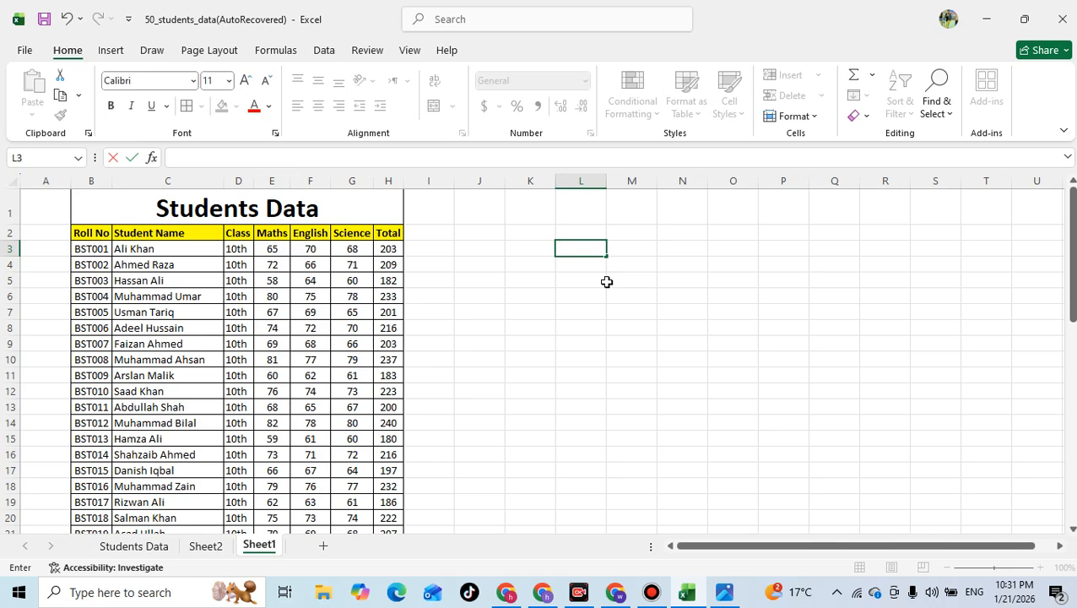
Step: Insert a blank column before the Class column and a blank row above row 5 of the student table
{"action": "left_click", "coordinate": [237, 182]}
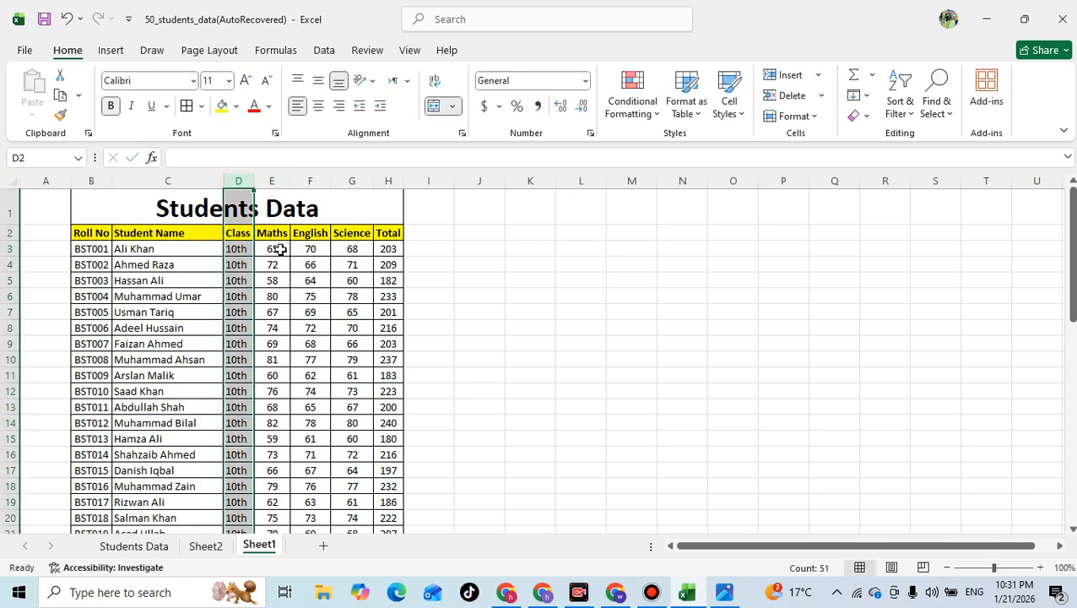
{"action": "key", "text": "ctrl+shift+plus"}
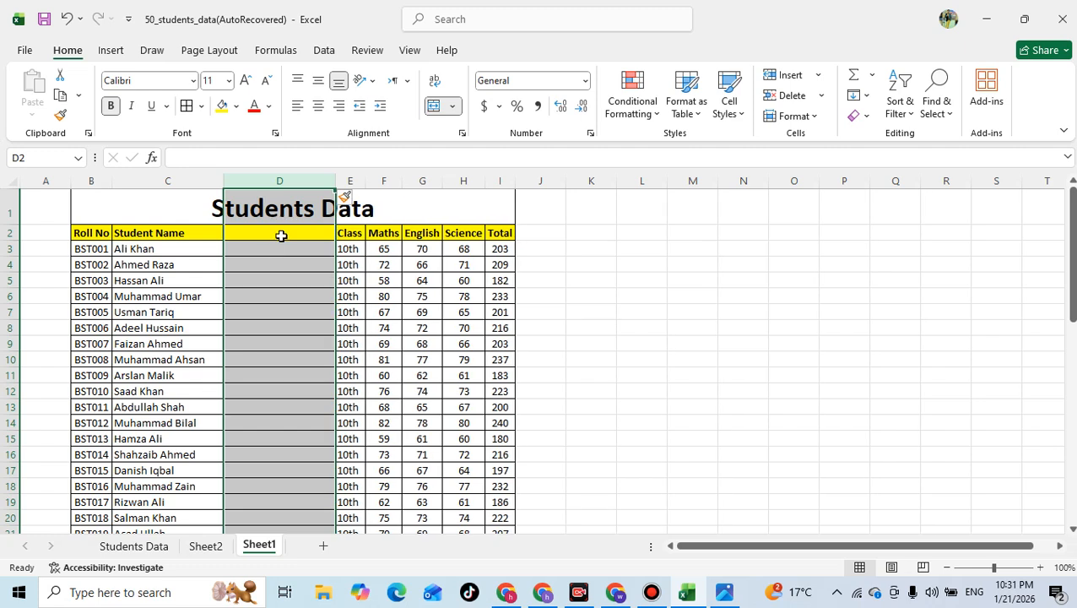
{"action": "left_click", "coordinate": [279, 295]}
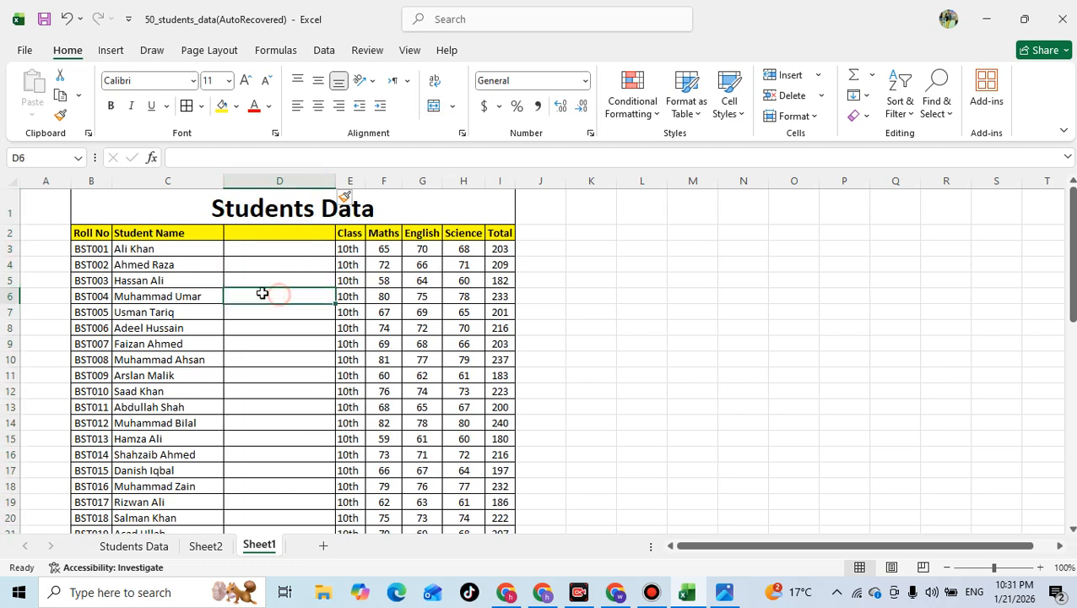
{"action": "left_click", "coordinate": [9, 280]}
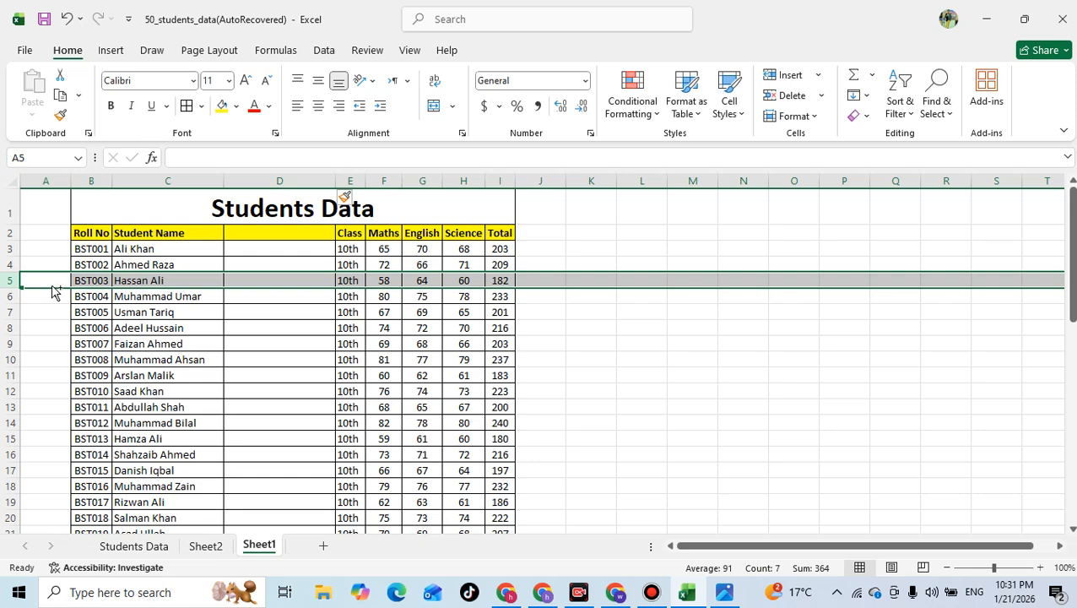
{"action": "key", "text": "ctrl+shift+plus"}
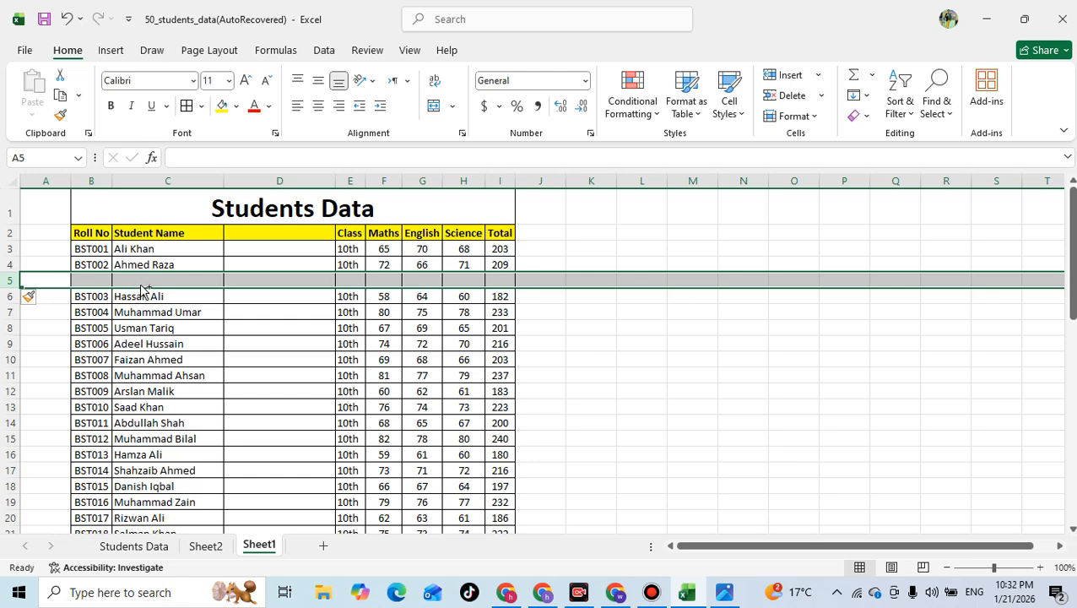
Step: Delete the inserted blank row 5 and the blank column D from the student table
{"action": "key", "text": "ctrl+minus"}
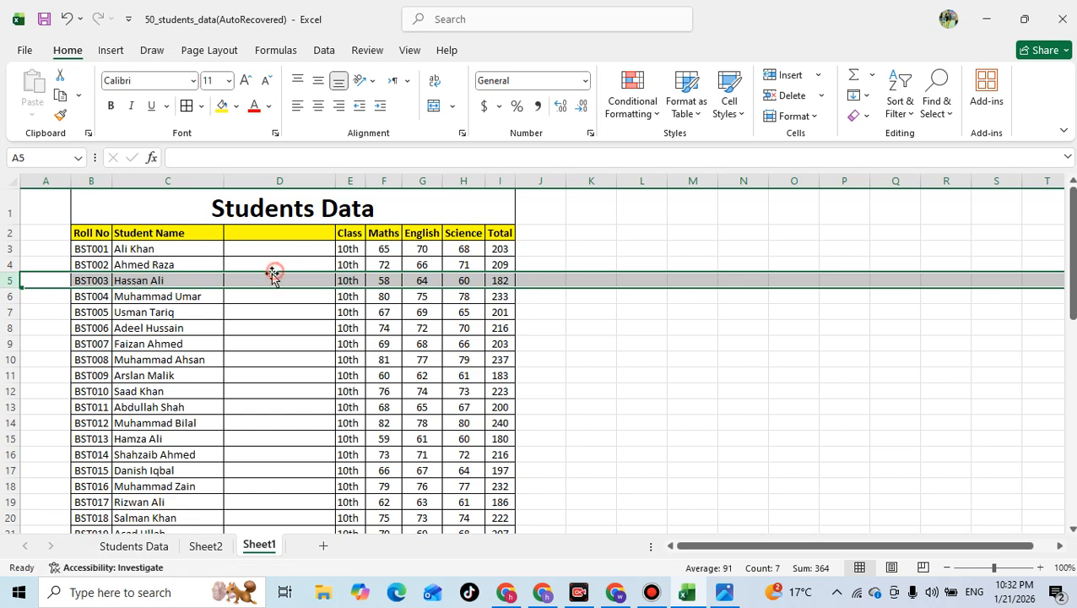
{"action": "left_click", "coordinate": [283, 181]}
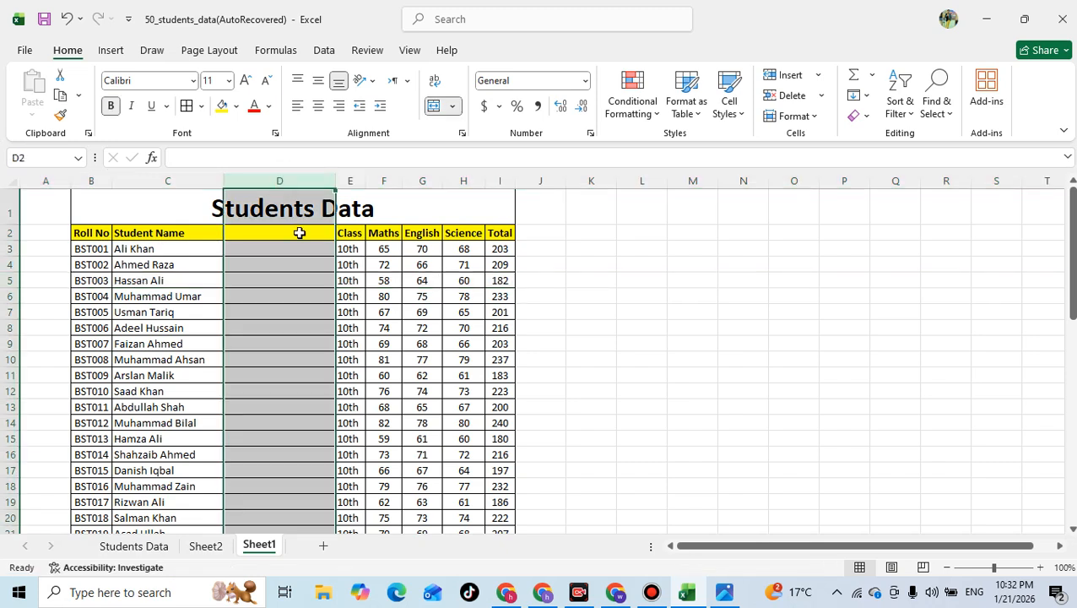
{"action": "key", "text": "ctrl+minus"}
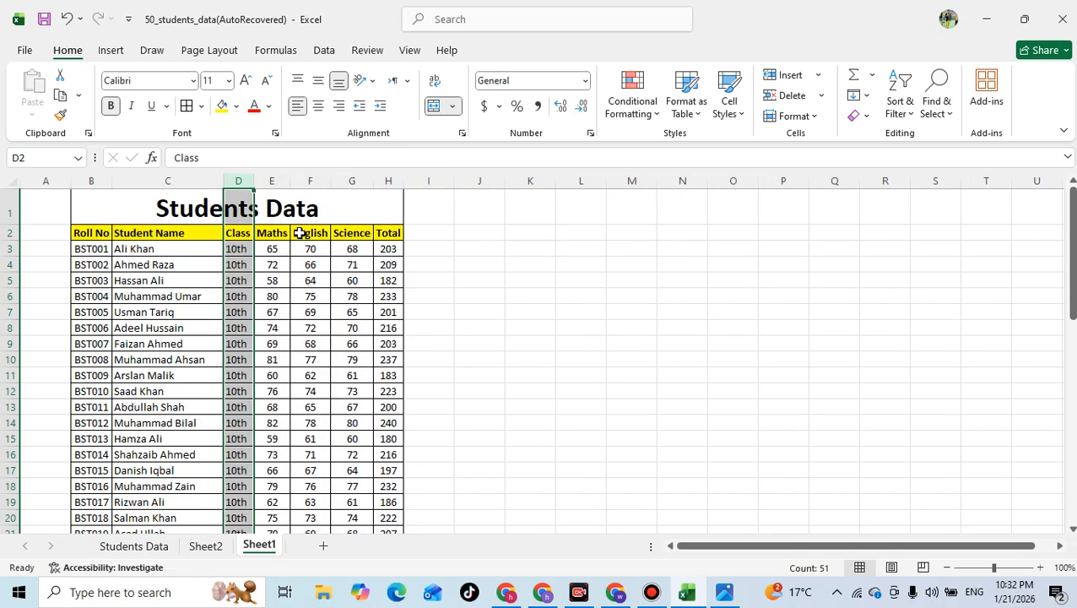
Step: Switch to the reference image to look up the selection shortcuts
{"action": "left_click", "coordinate": [723, 593]}
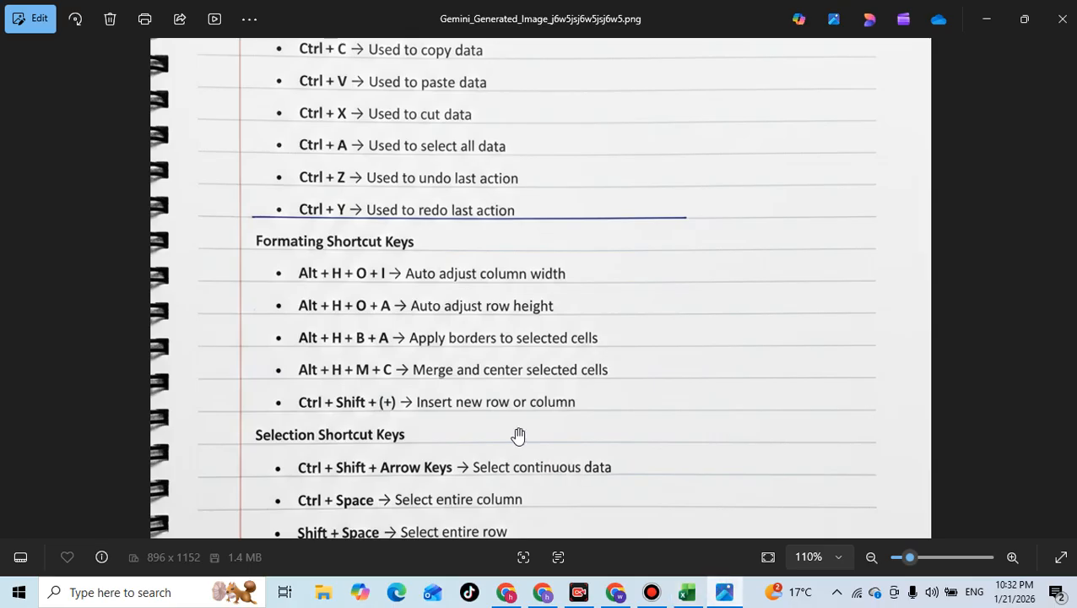
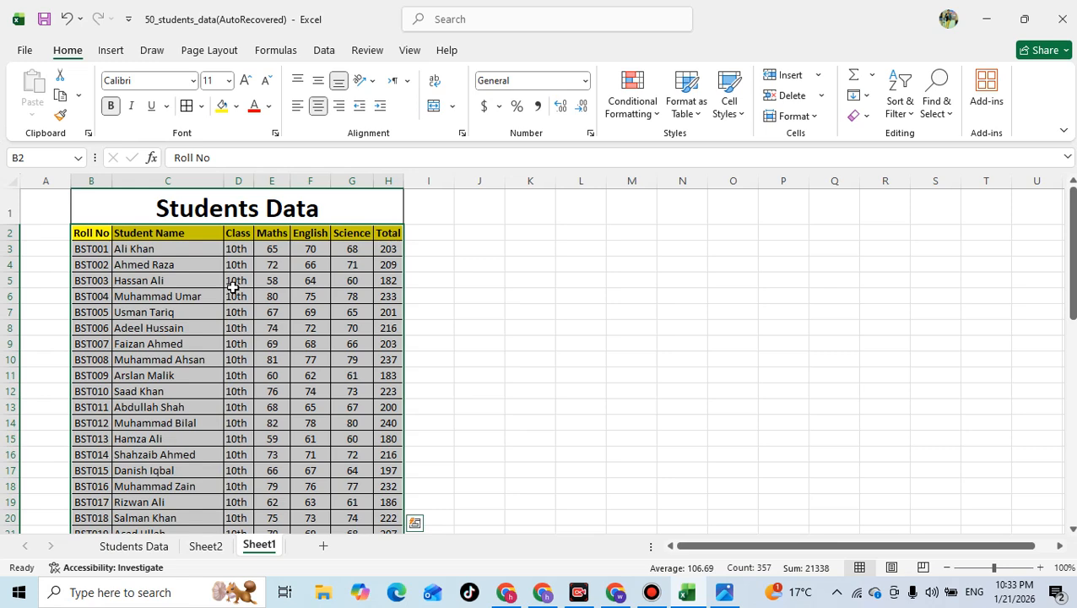
Step: Jump from the Roll No header to the end of the header row, then practise extending the selection across adjacent header cells
{"action": "left_click", "coordinate": [233, 288]}
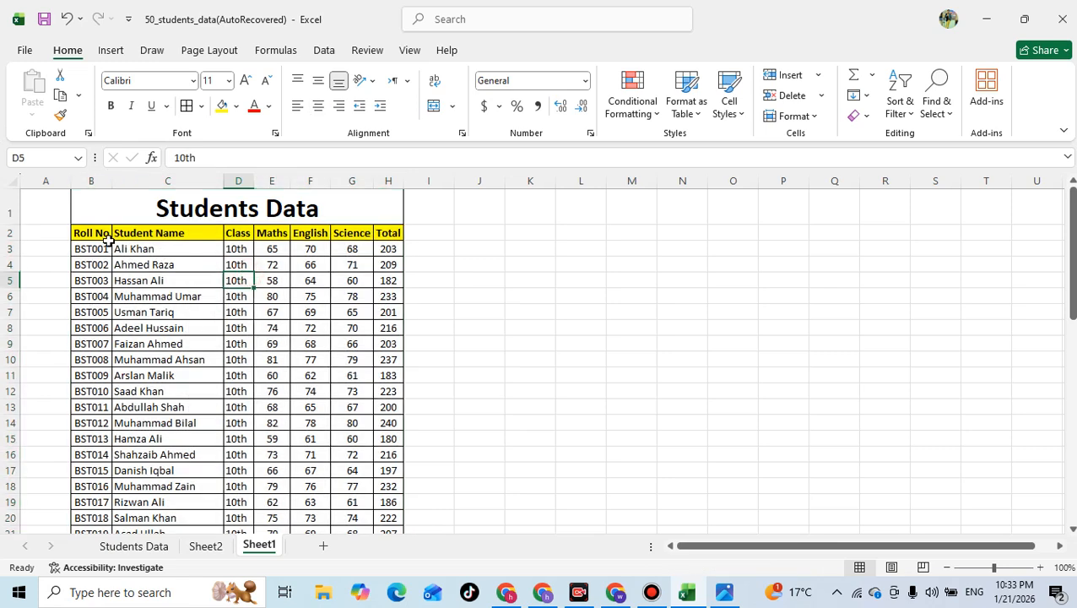
{"action": "left_click", "coordinate": [97, 232]}
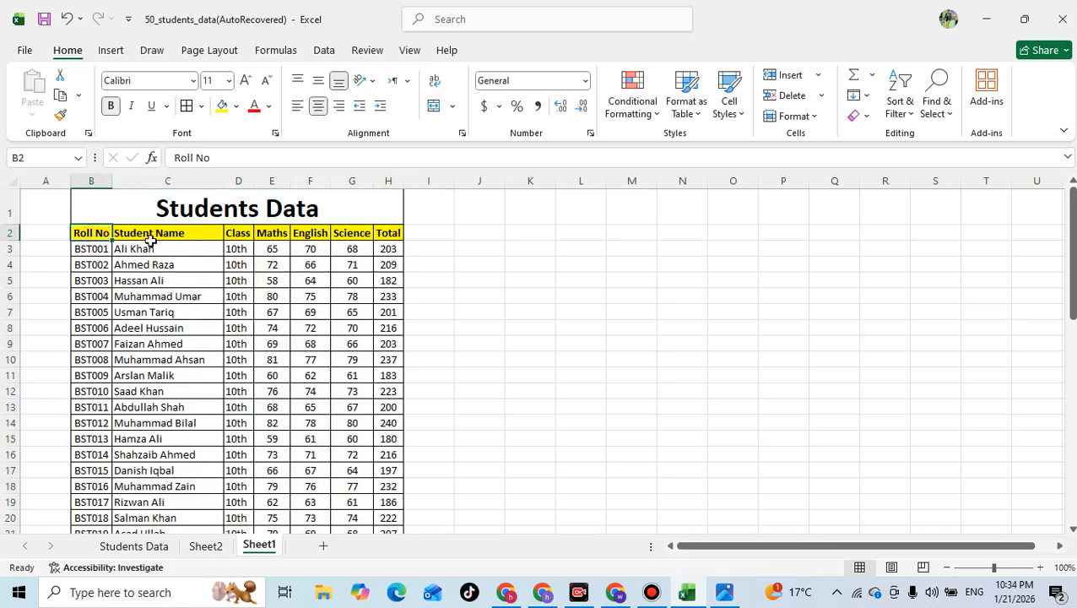
{"action": "key", "text": "ctrl+Right"}
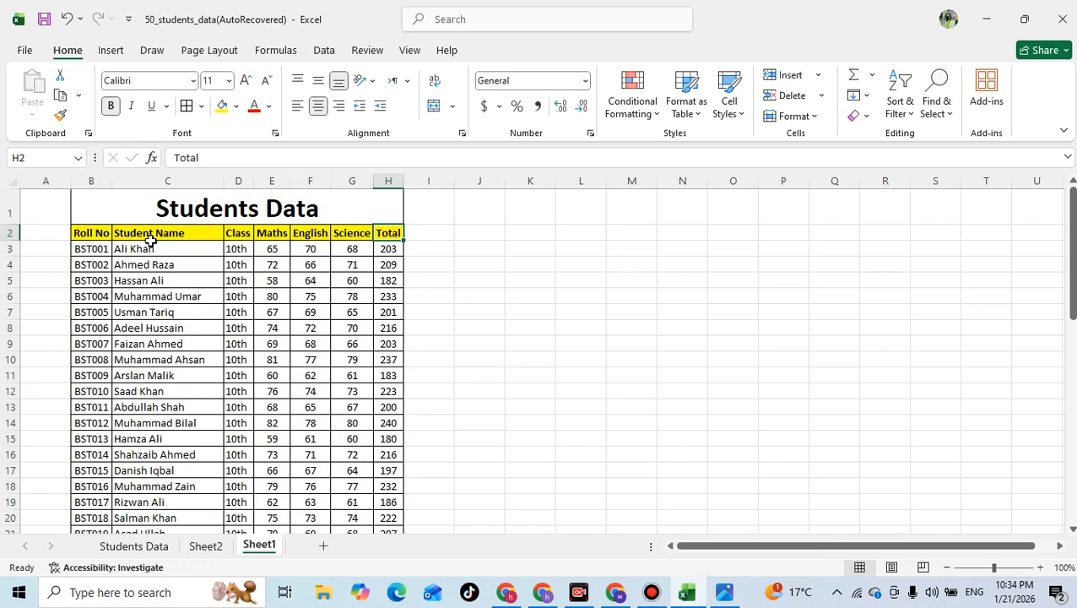
{"action": "key", "text": "Left"}
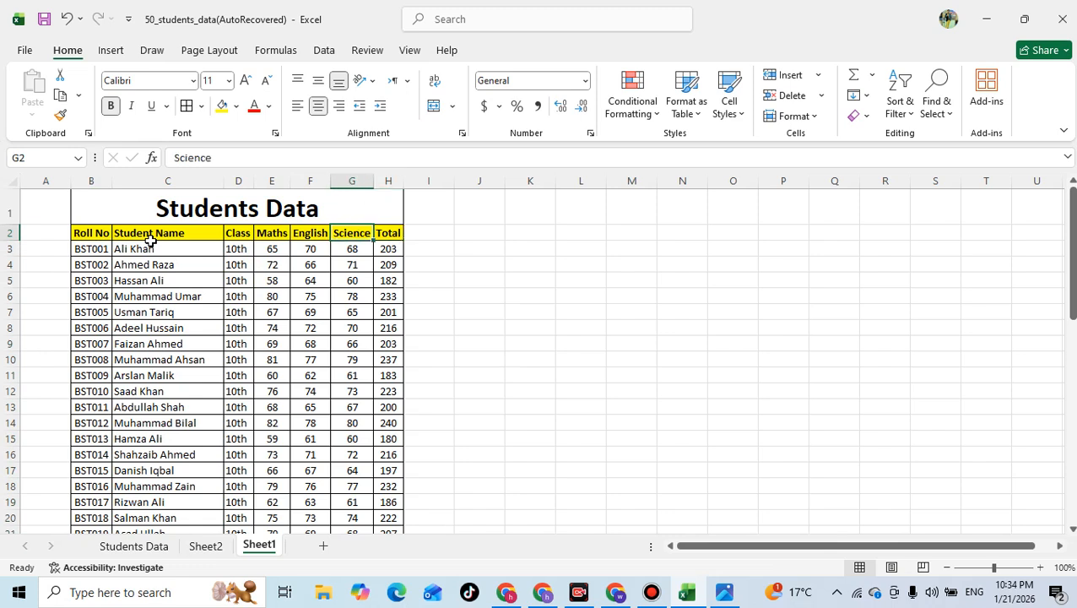
{"action": "key", "text": "shift+Right"}
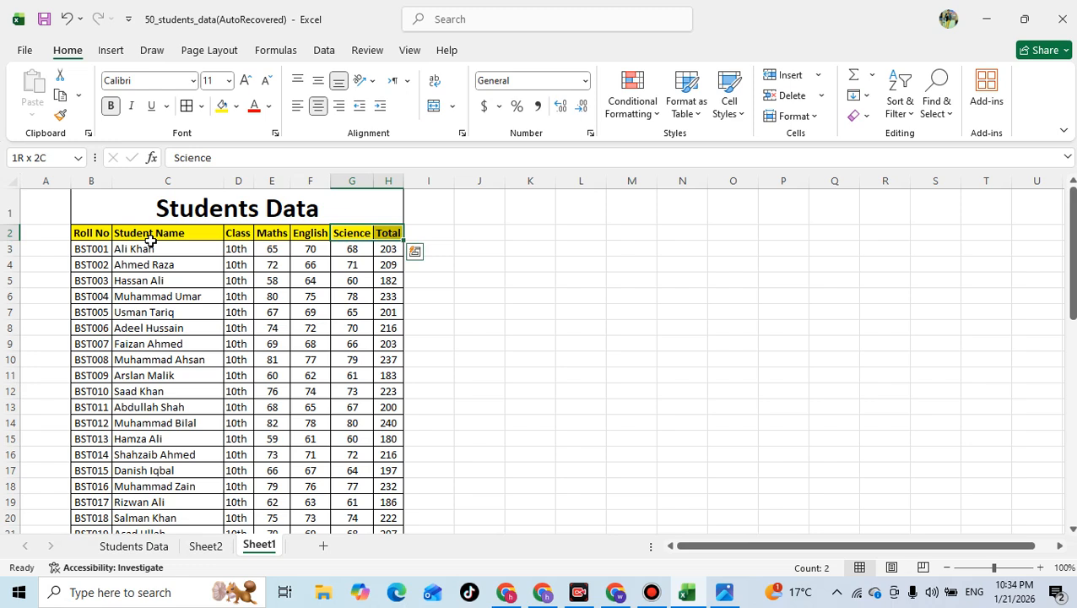
{"action": "key", "text": "ctrl+shift+Left"}
{"action": "key", "text": "ctrl+shift+Right"}
Step: Select the whole student table from the Roll No header across to Total and down to the last student row
{"action": "left_click", "coordinate": [94, 235]}
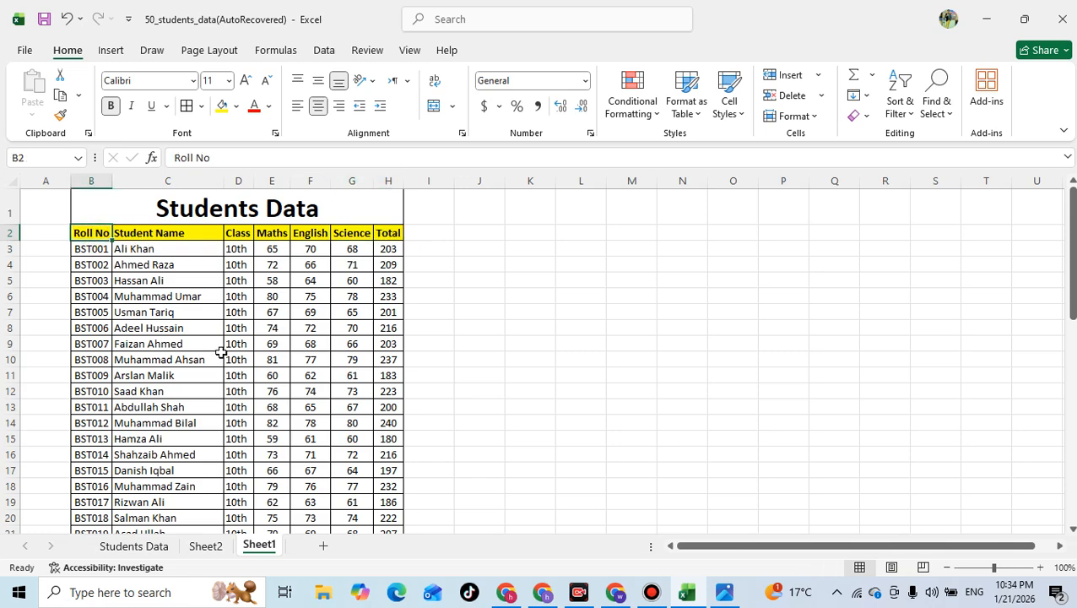
{"action": "key", "text": "ctrl+shift+Right"}
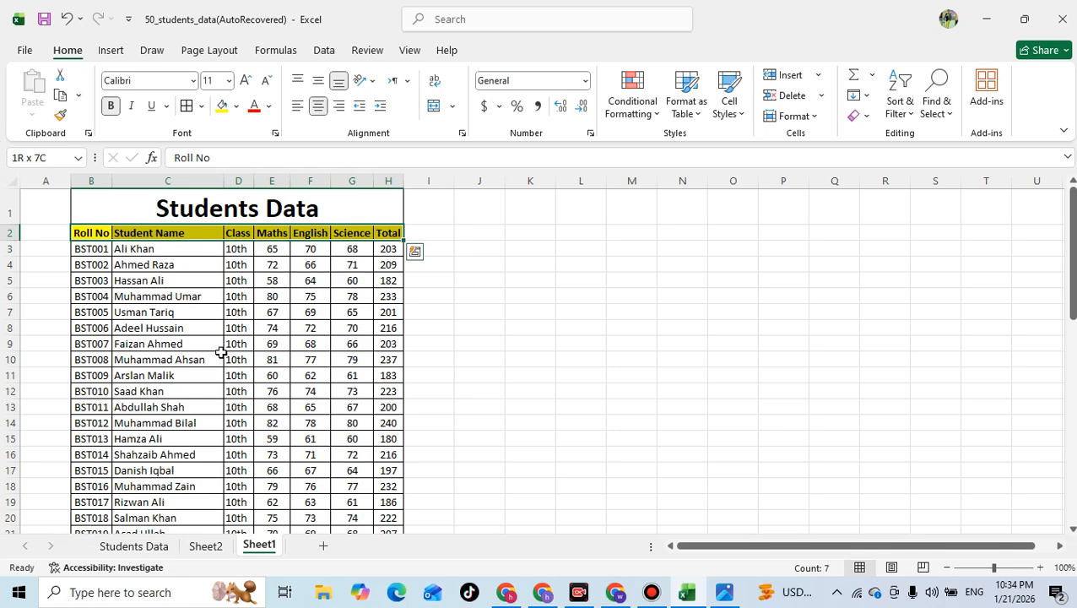
{"action": "key", "text": "ctrl+shift+Down"}
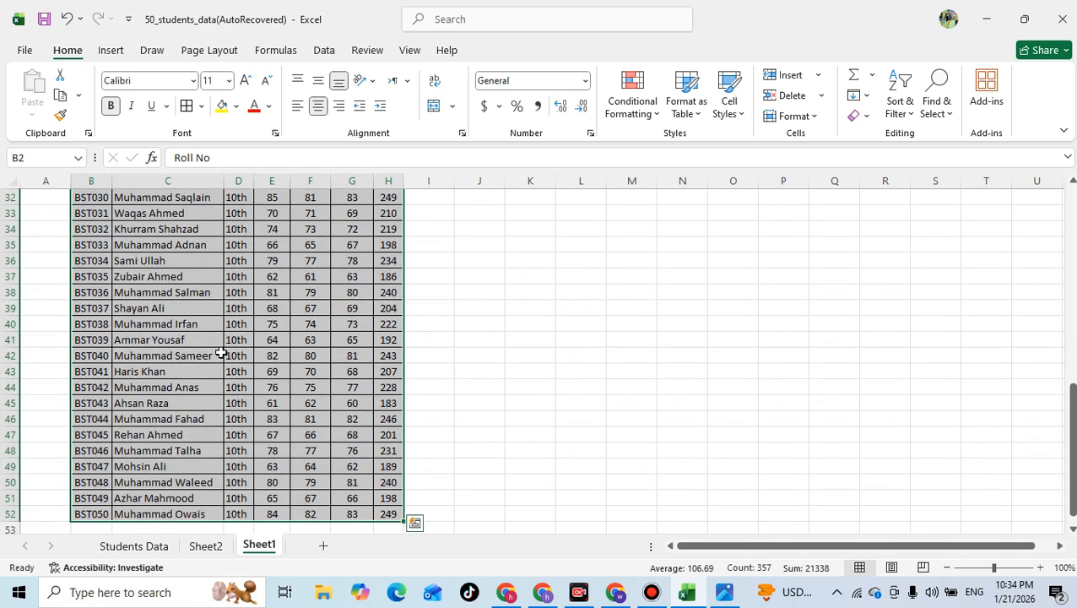
{"action": "scroll", "coordinate": [336, 410], "scroll_direction": "down", "scroll_amount": 1}
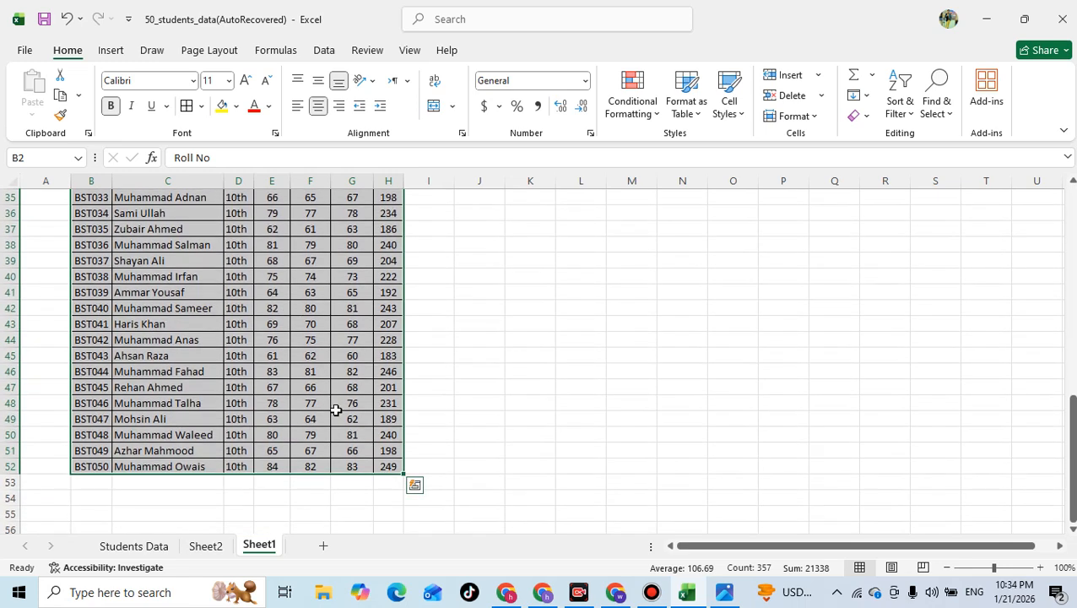
{"action": "scroll", "coordinate": [336, 410], "scroll_direction": "up", "scroll_amount": 11}
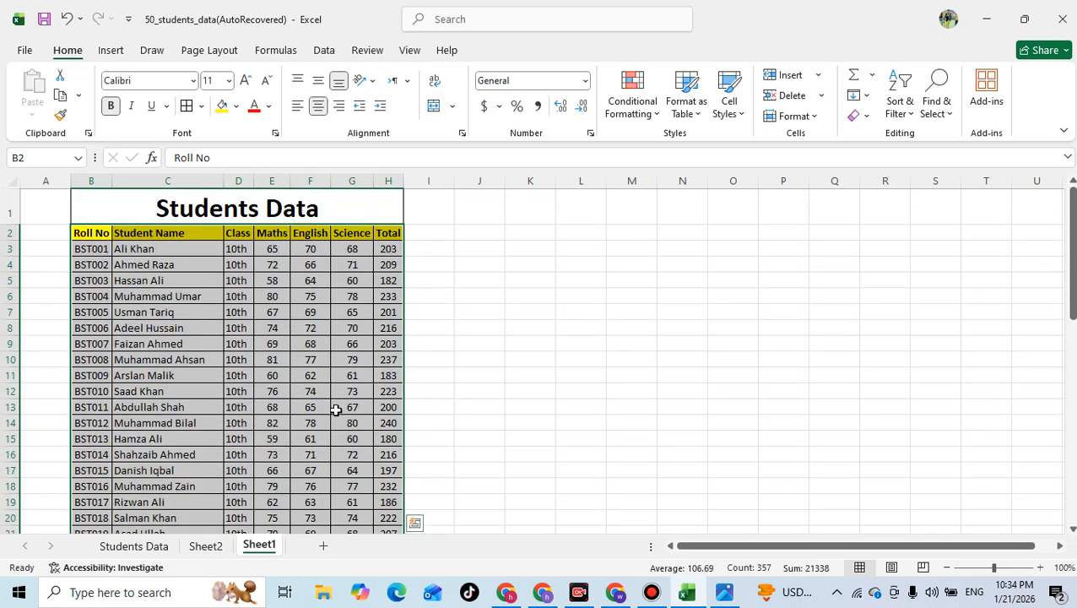
Step: Look up the column and row selection shortcuts in the reference image, then select the entire column M in the workbook
{"action": "left_click", "coordinate": [719, 593]}
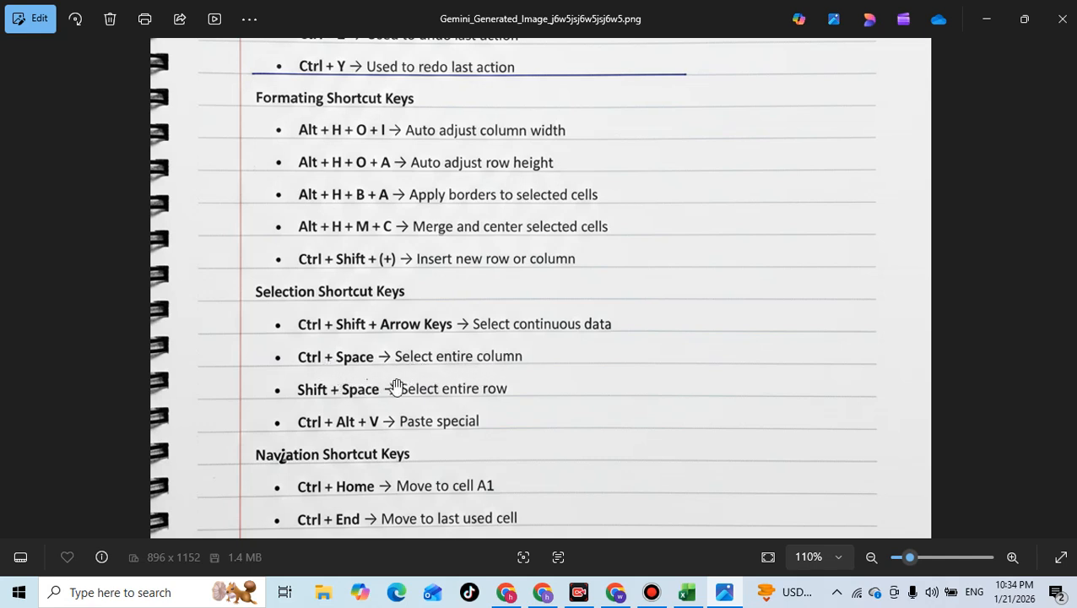
{"action": "left_click", "coordinate": [987, 21]}
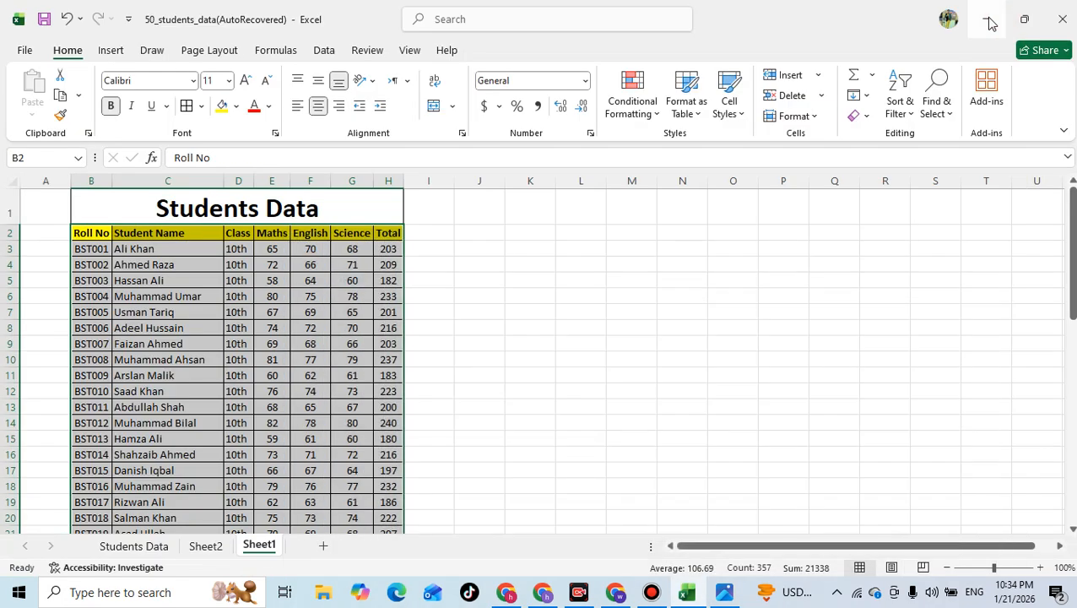
{"action": "left_click", "coordinate": [625, 210]}
{"action": "left_click", "coordinate": [629, 265]}
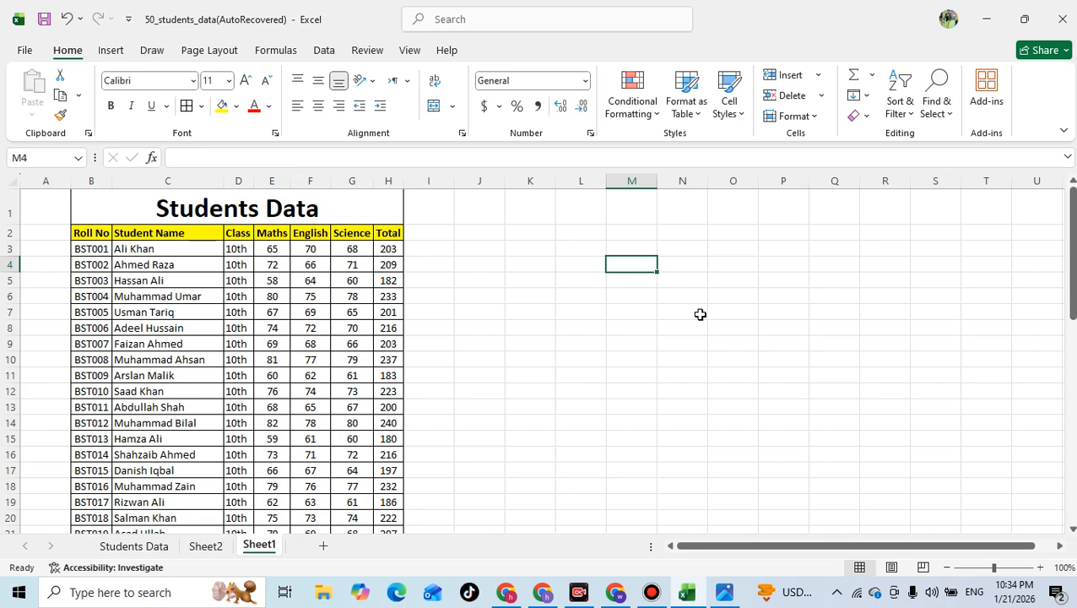
{"action": "key", "text": "ctrl+space"}
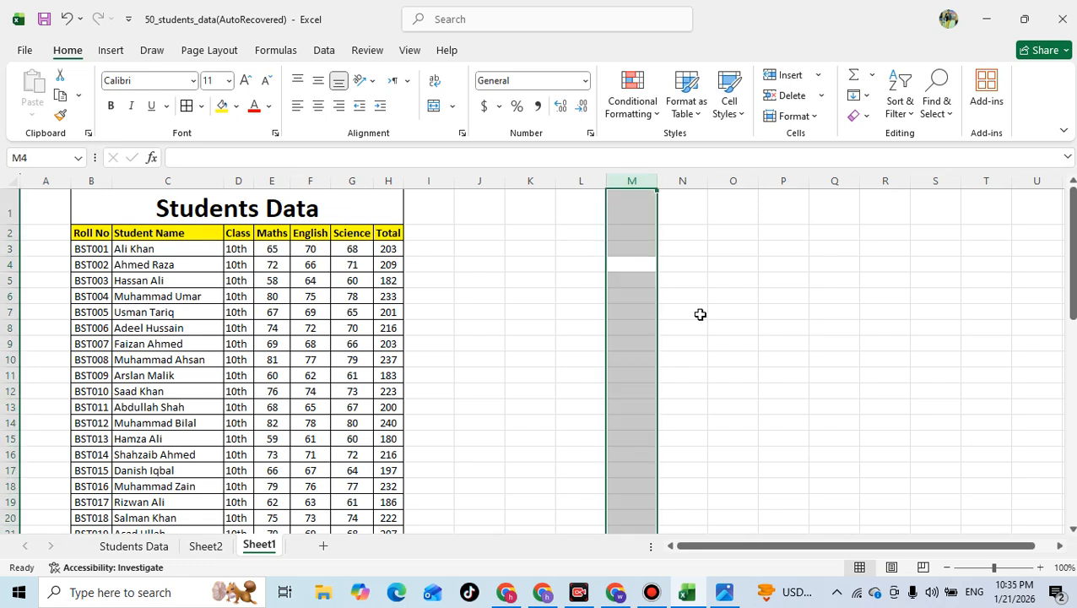
Step: Select the entire row 6 starting from cell M6, inspect how far the selection extends across the sheet, and clear it
{"action": "left_click", "coordinate": [551, 295]}
{"action": "left_click", "coordinate": [626, 297]}
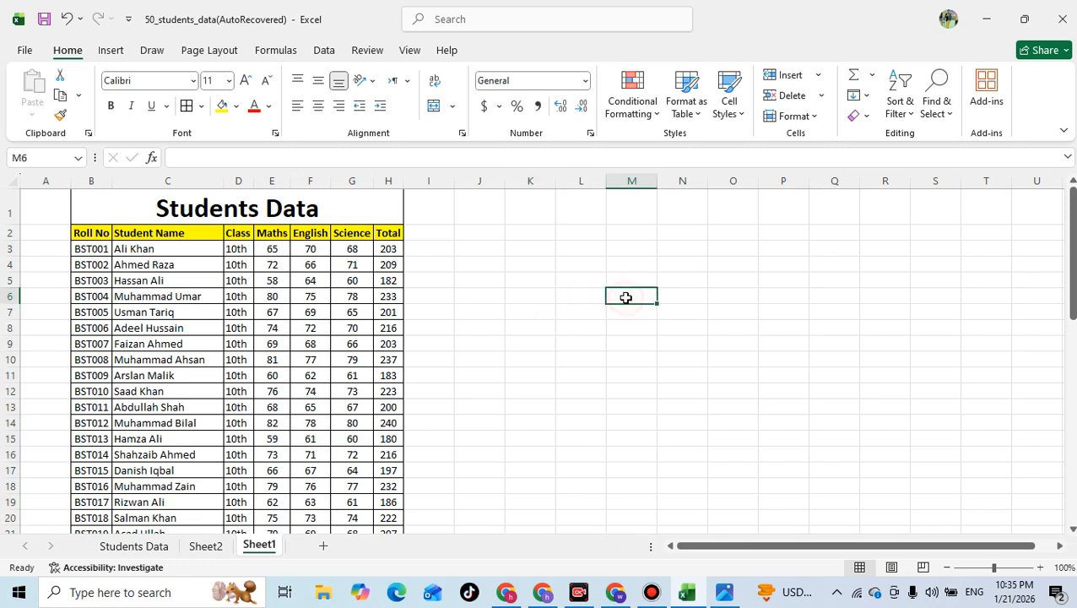
{"action": "key", "text": "shift+space"}
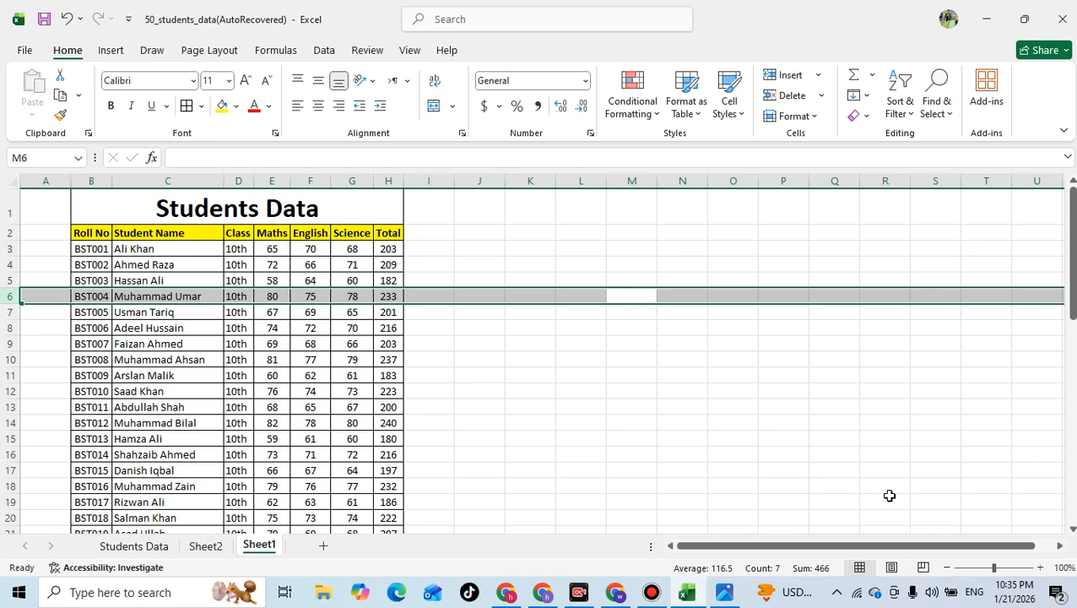
{"action": "left_click", "coordinate": [1060, 546]}
{"action": "left_click", "coordinate": [1061, 548]}
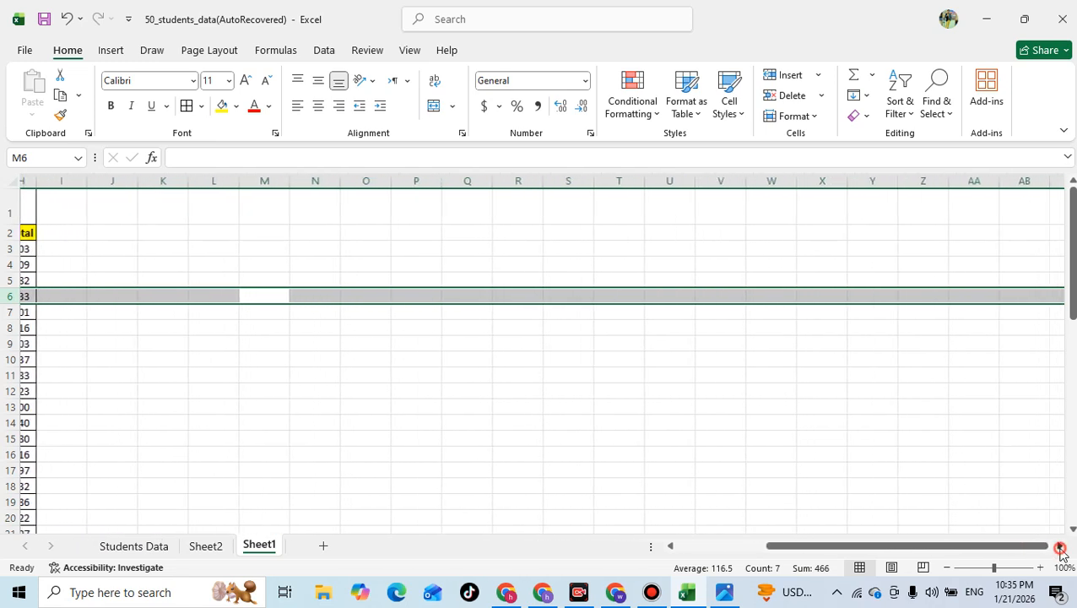
{"action": "left_click", "coordinate": [1061, 547]}
{"action": "left_click", "coordinate": [1061, 548]}
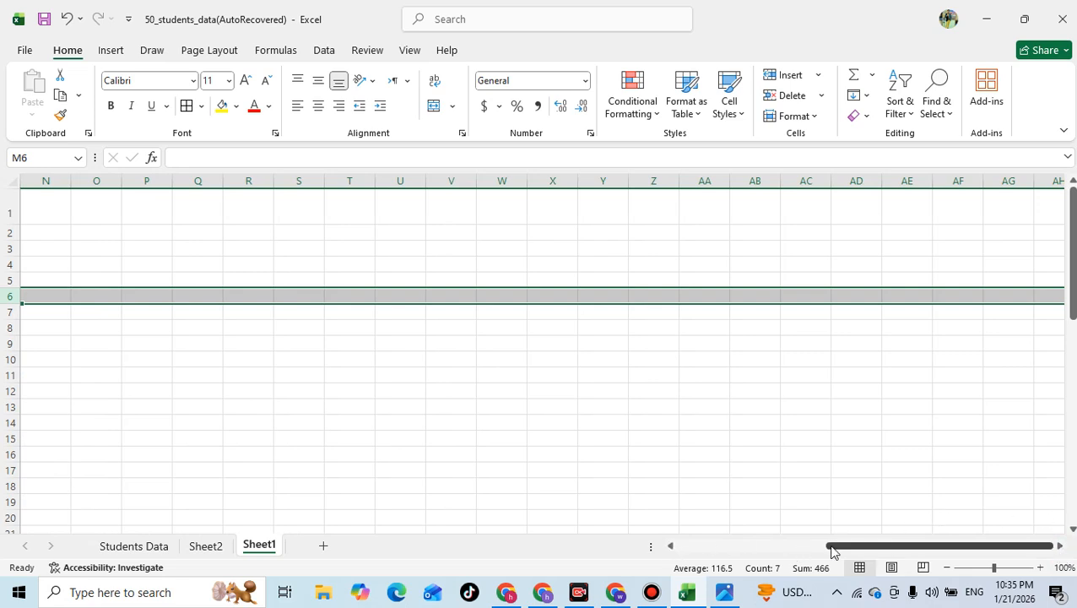
{"action": "left_click_drag", "start_coordinate": [831, 546], "coordinate": [650, 538]}
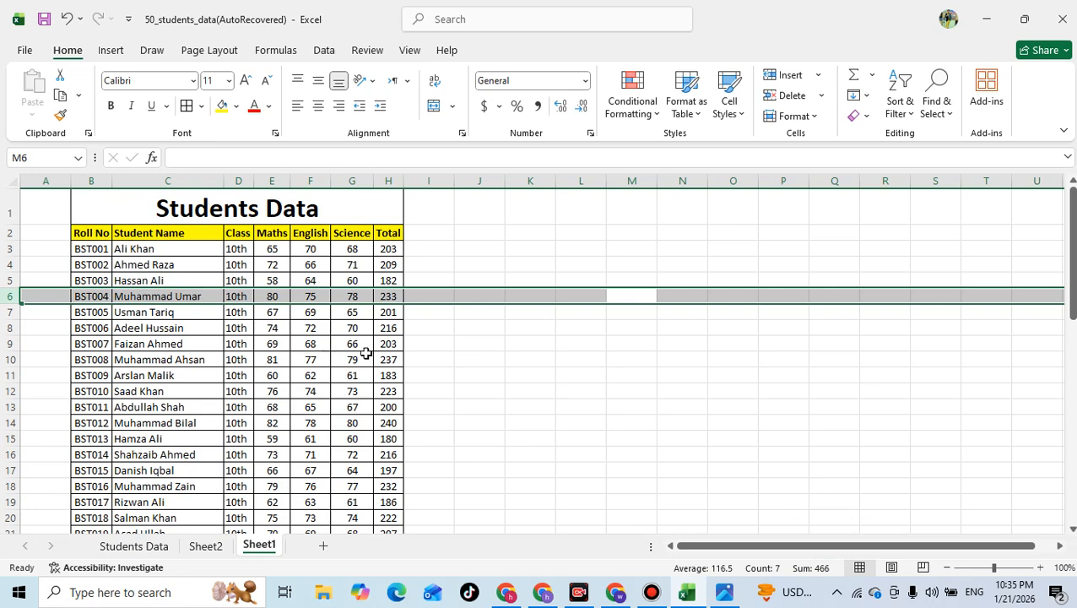
{"action": "left_click", "coordinate": [527, 377]}
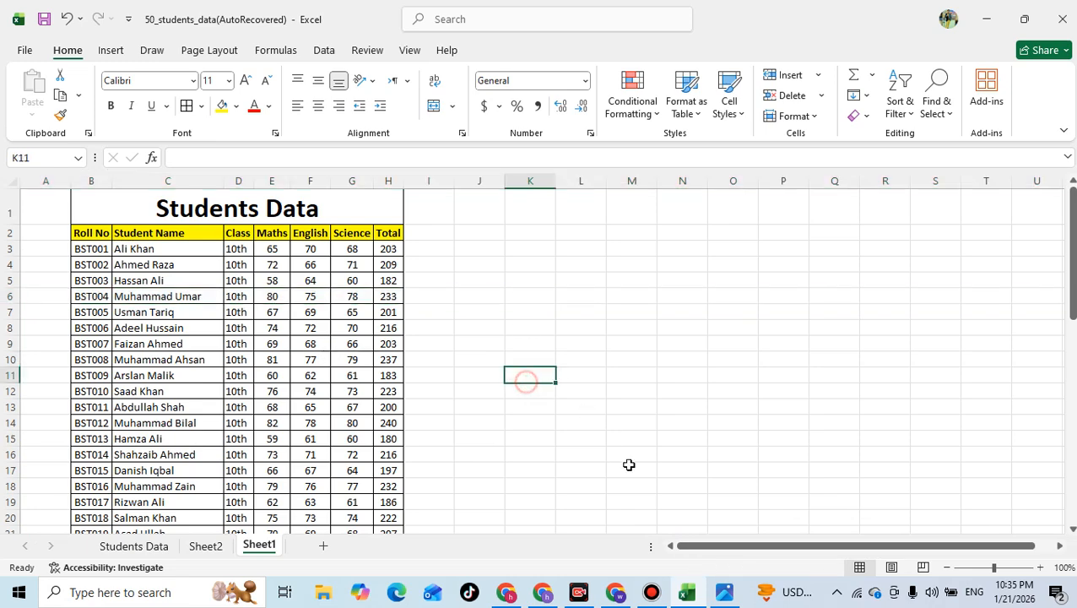
Step: Look up the paste special shortcut in the reference image and return to the student table
{"action": "left_click", "coordinate": [724, 592]}
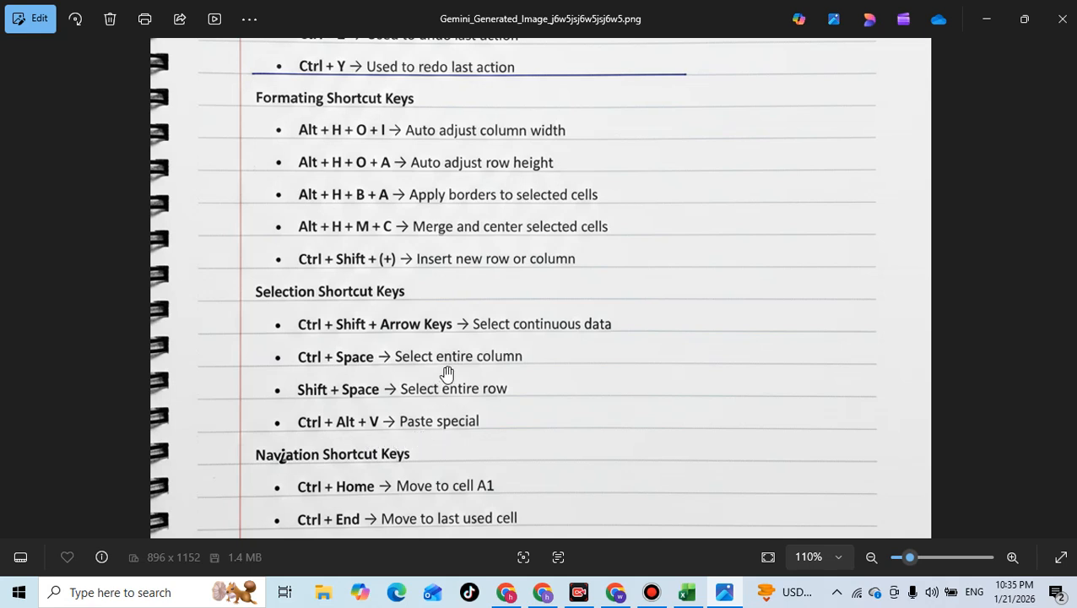
{"action": "left_click", "coordinate": [983, 20]}
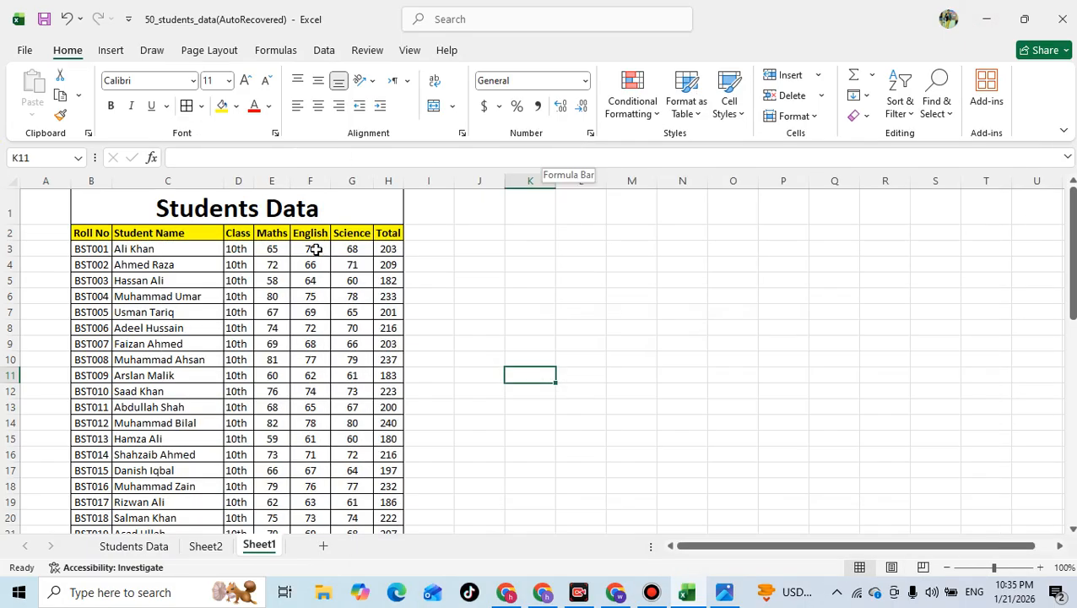
{"action": "left_click", "coordinate": [313, 326]}
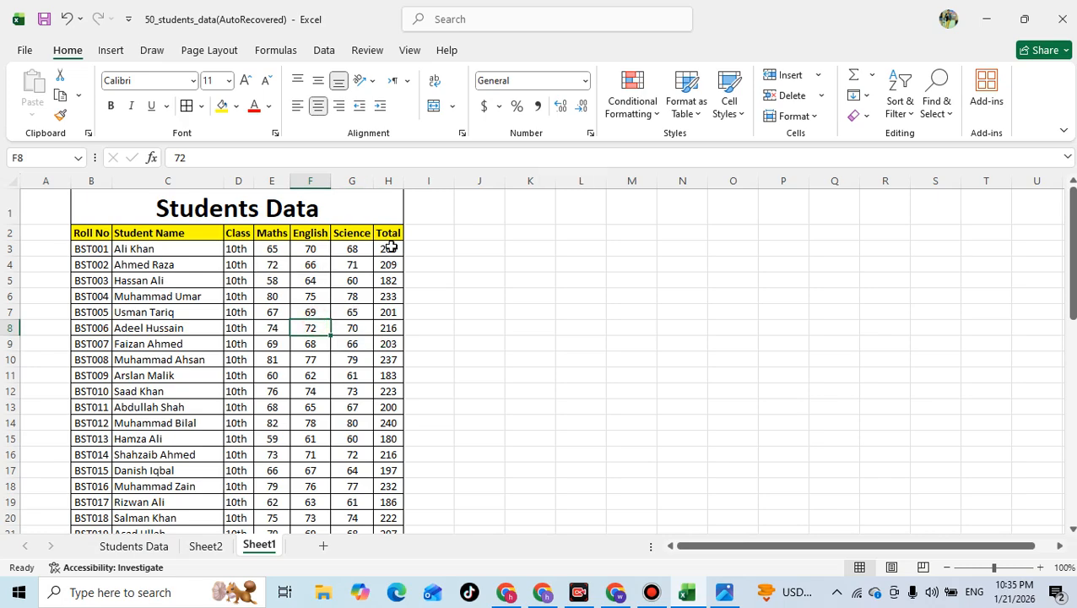
Step: Copy all the student values in the Total column and paste them into column J starting at J3
{"action": "left_click_drag", "start_coordinate": [390, 248], "coordinate": [380, 516]}
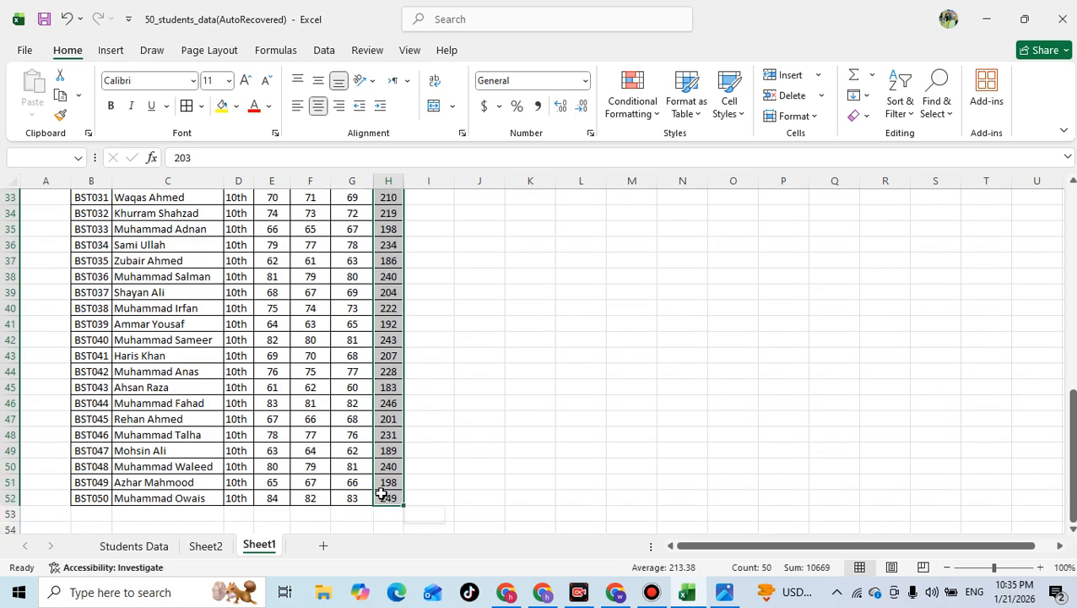
{"action": "key", "text": "ctrl+c"}
{"action": "key", "text": "ctrl+q"}
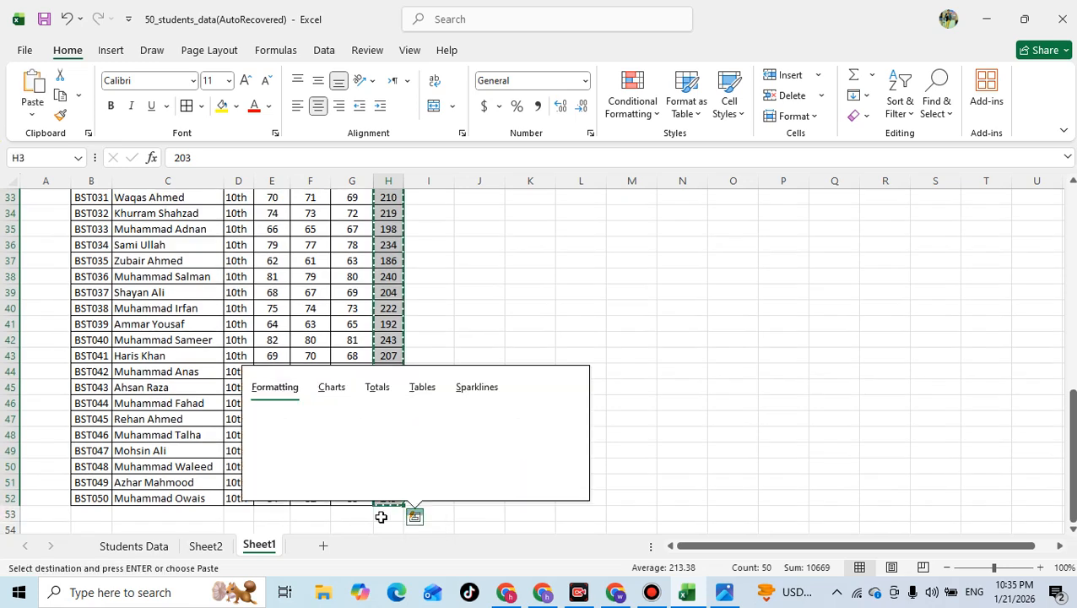
{"action": "scroll", "coordinate": [493, 274], "scroll_direction": "up", "scroll_amount": 10}
{"action": "scroll", "coordinate": [551, 312], "scroll_direction": "up", "scroll_amount": 1}
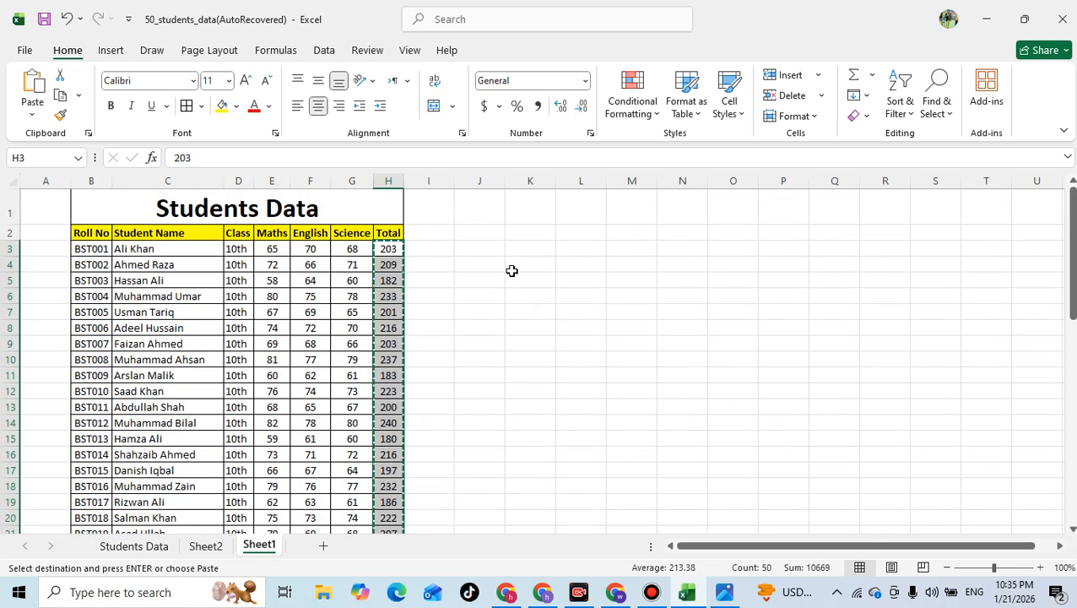
{"action": "left_click", "coordinate": [487, 251]}
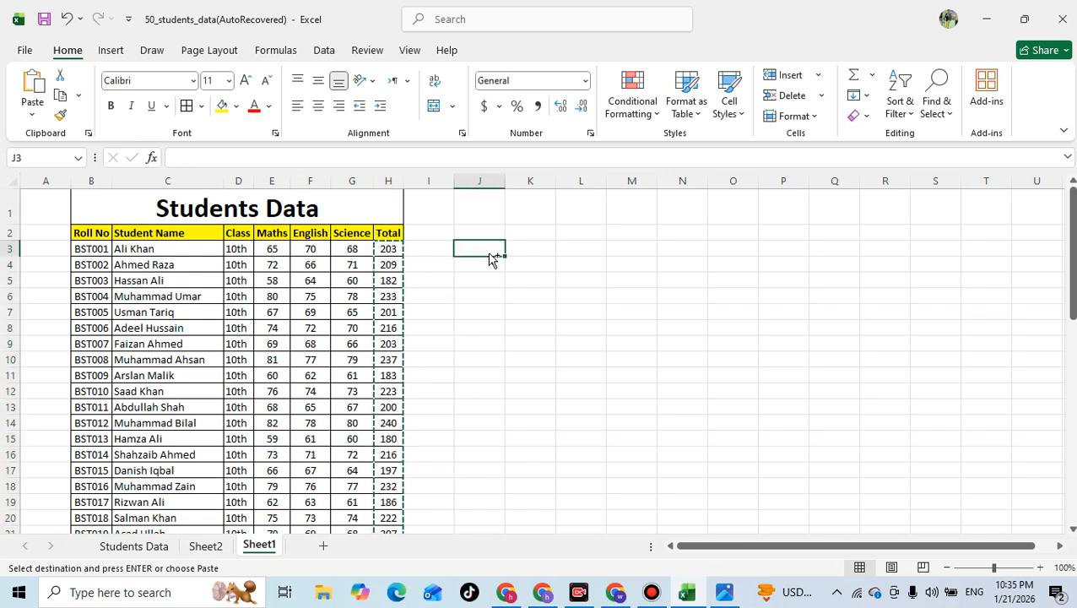
{"action": "key", "text": "ctrl+v"}
{"action": "key", "text": "Escape"}
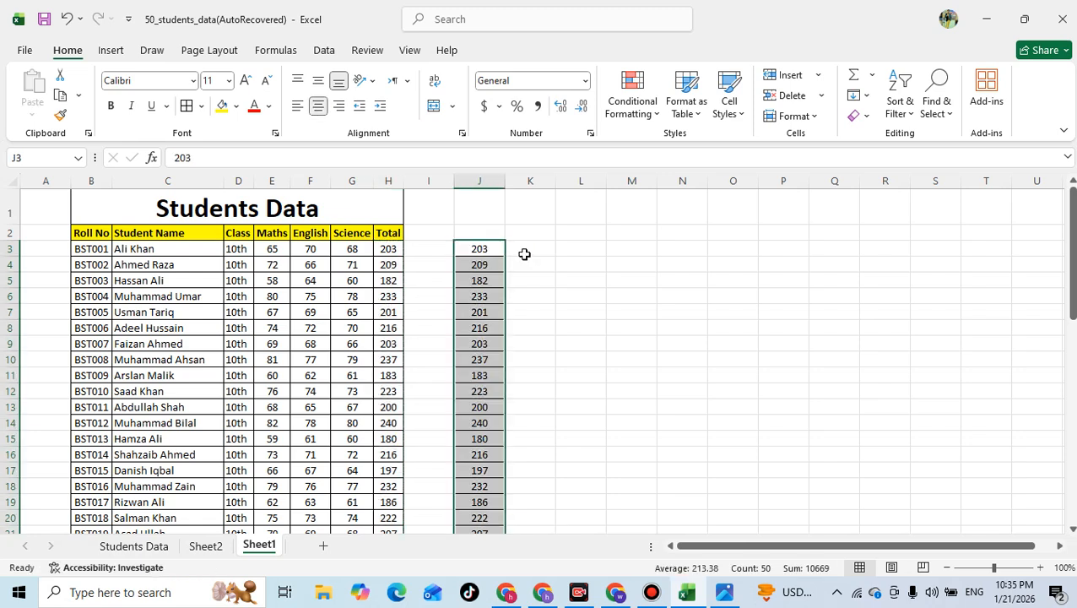
Step: Delete column J containing the pasted totals
{"action": "left_click", "coordinate": [479, 179]}
{"action": "right_click", "coordinate": [478, 179]}
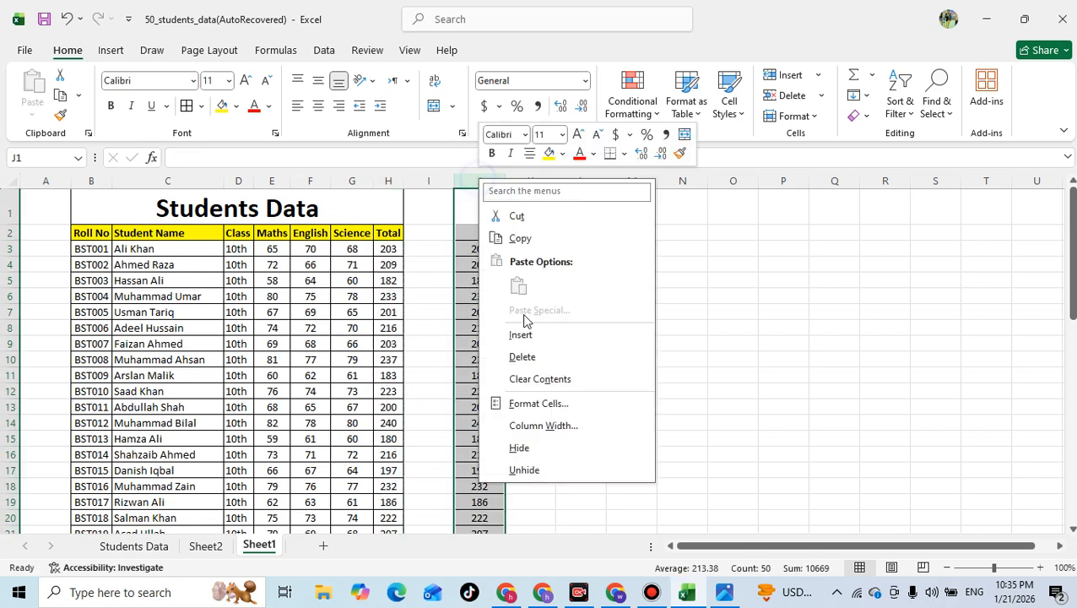
{"action": "left_click", "coordinate": [524, 354]}
{"action": "left_click", "coordinate": [637, 326]}
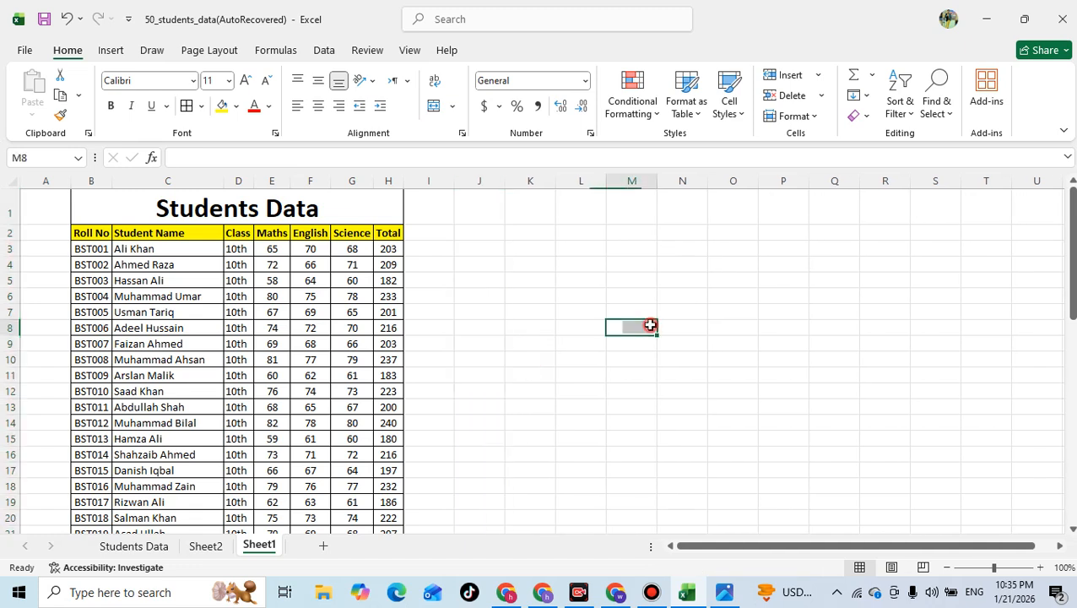
Step: Enter 67, 70 and 79 in cells K5, L5 and M5, and select the adjacent cell N5
{"action": "left_click", "coordinate": [530, 280]}
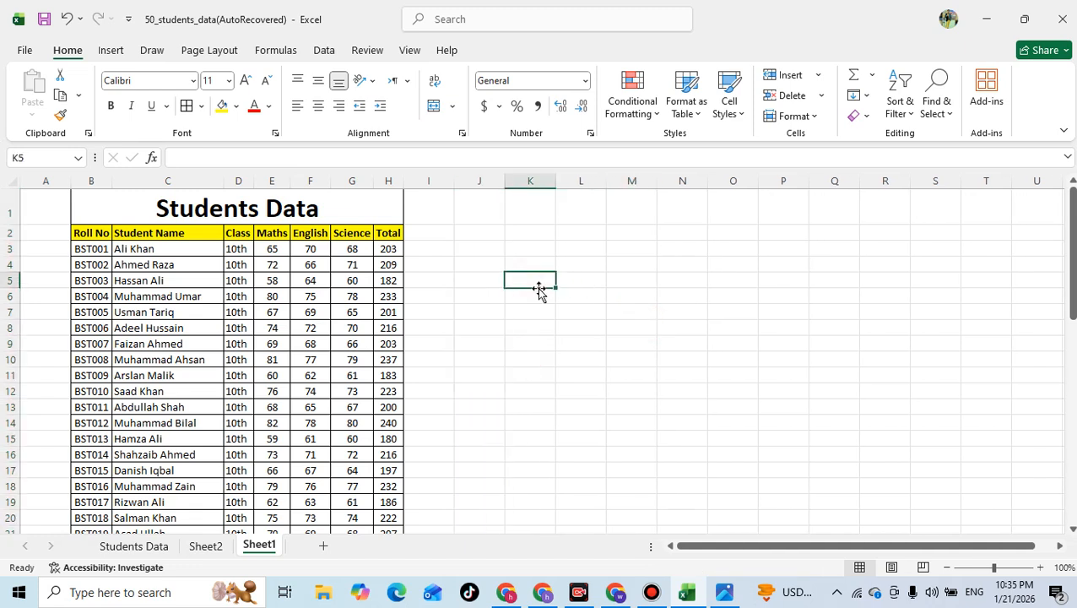
{"action": "type", "text": "67"}
{"action": "key", "text": "Tab"}
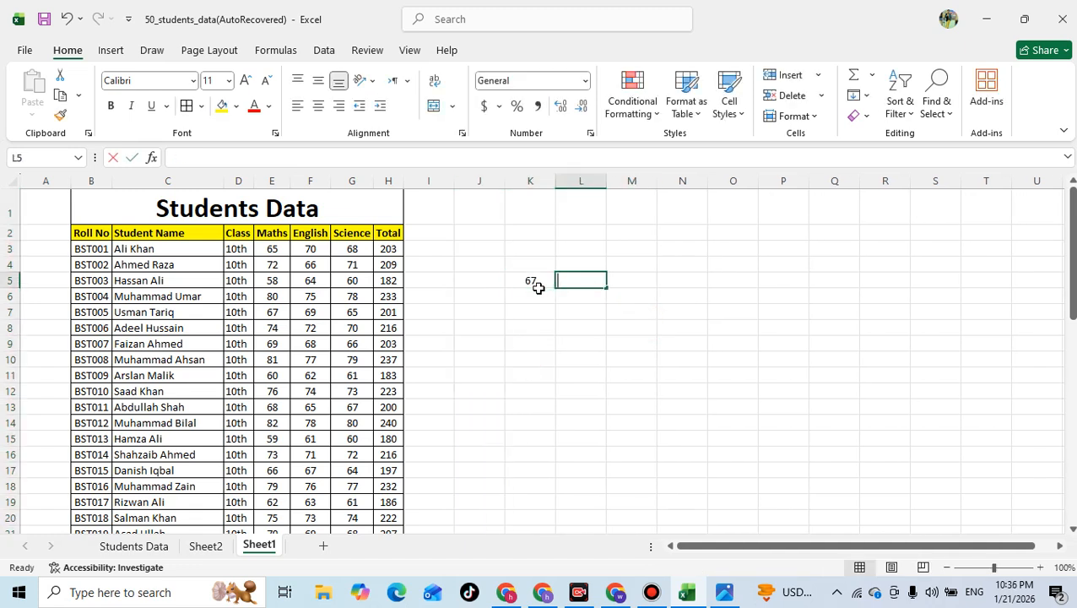
{"action": "type", "text": "70"}
{"action": "key", "text": "Tab"}
{"action": "type", "text": "7"}
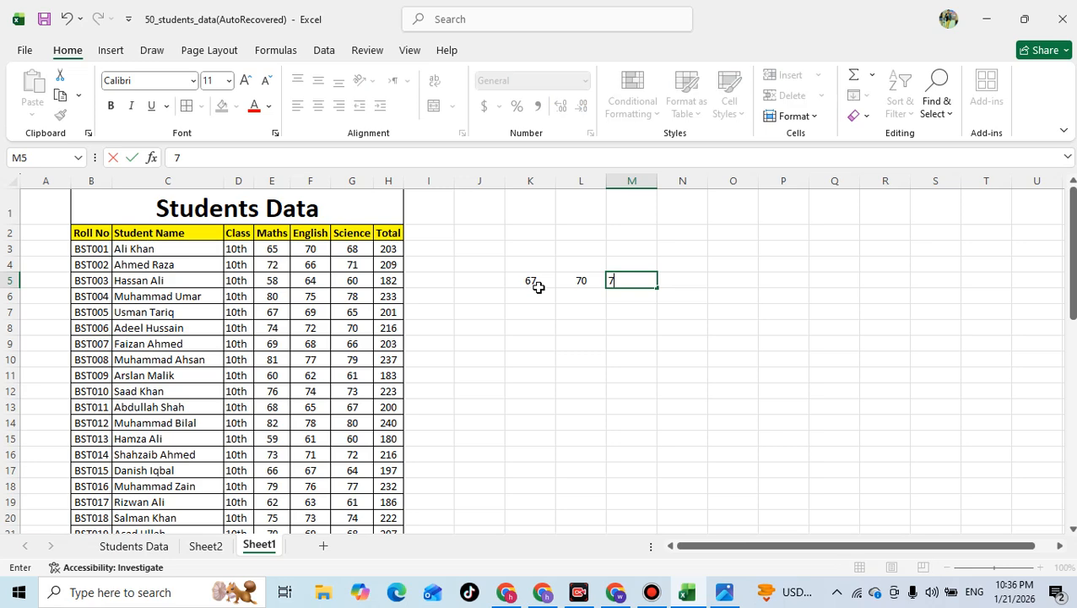
{"action": "left_click", "coordinate": [558, 324]}
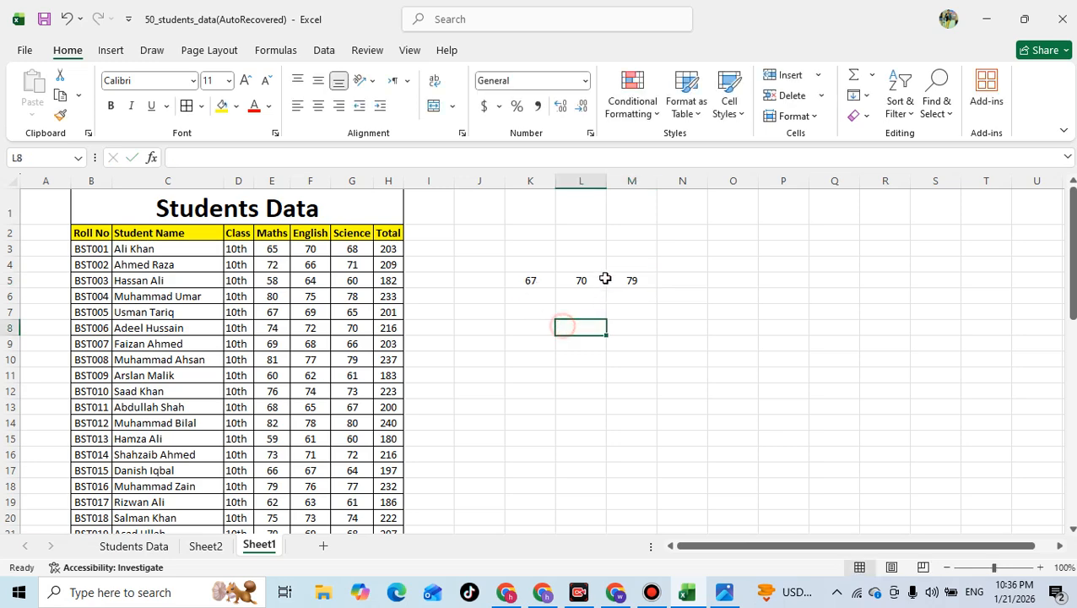
{"action": "left_click", "coordinate": [668, 280]}
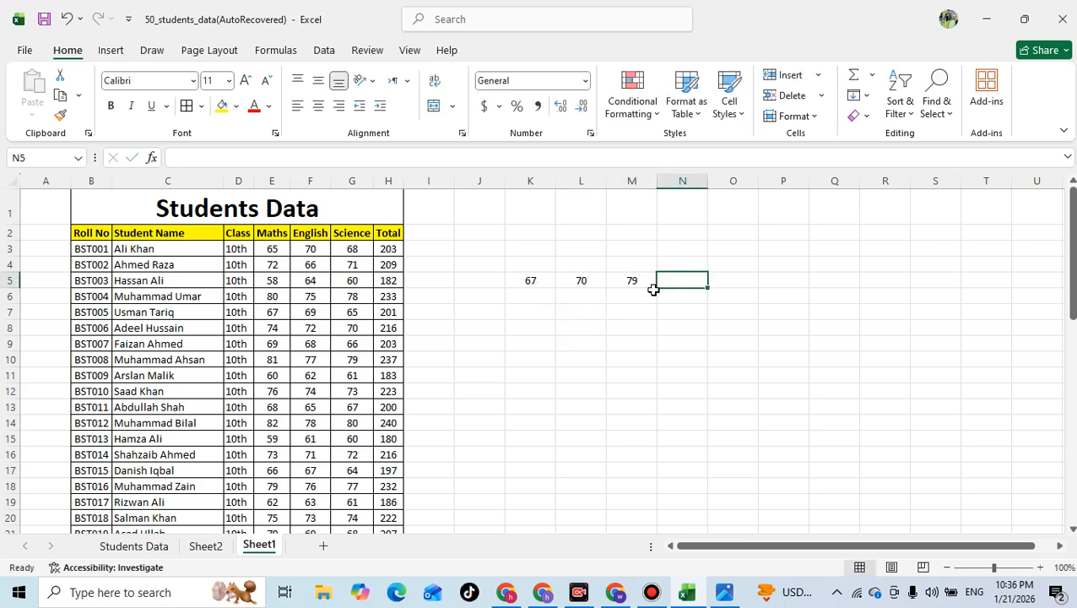
Step: Enter the formula =SUM(K5:M5) in cell N5
{"action": "type", "text": "=sum"}
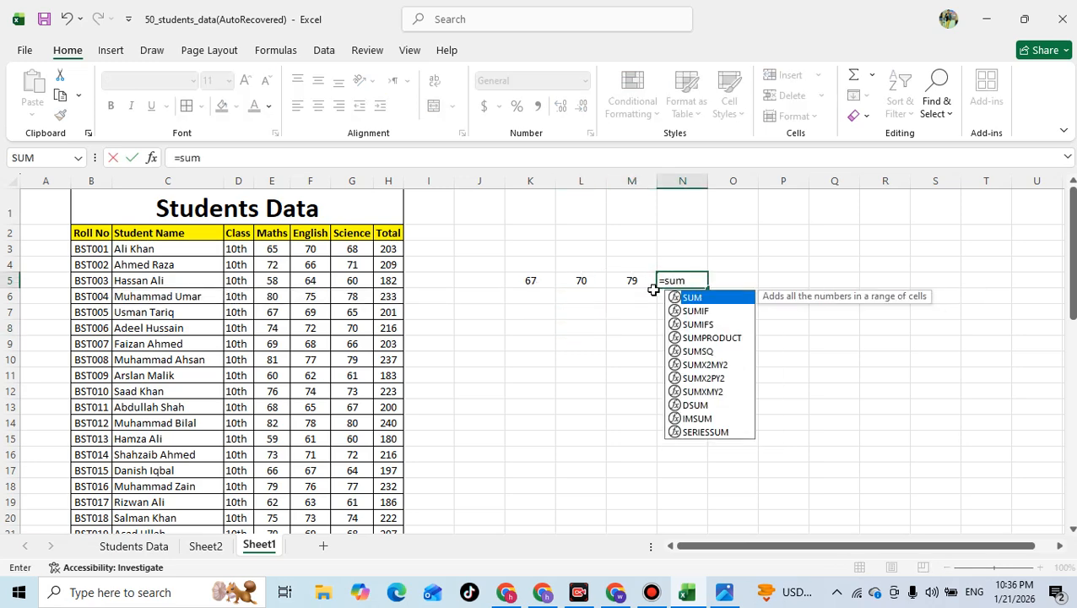
{"action": "type", "text": "("}
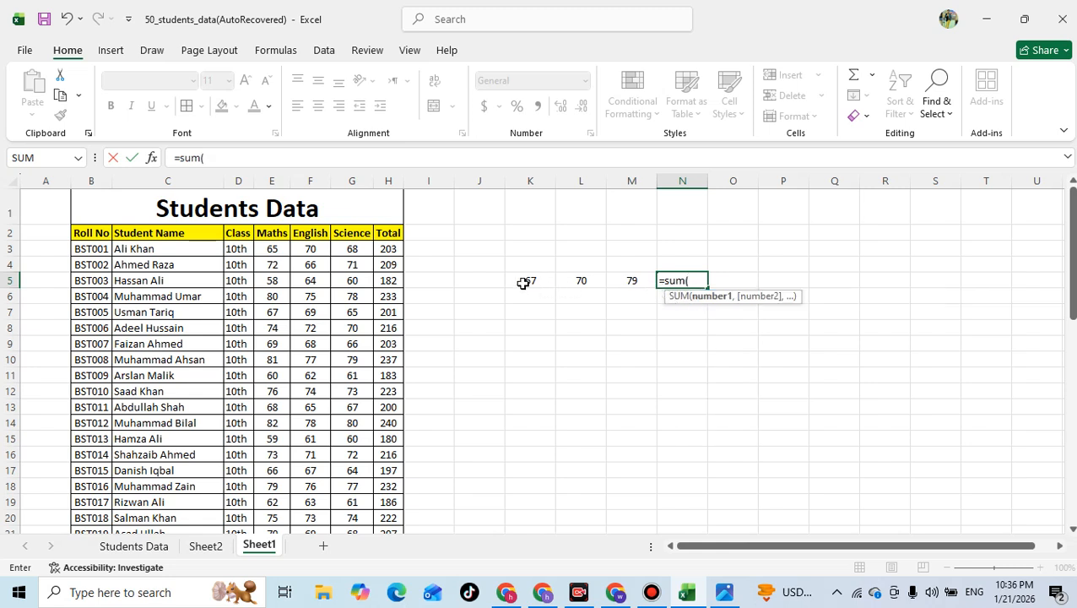
{"action": "left_click_drag", "start_coordinate": [523, 281], "coordinate": [624, 281]}
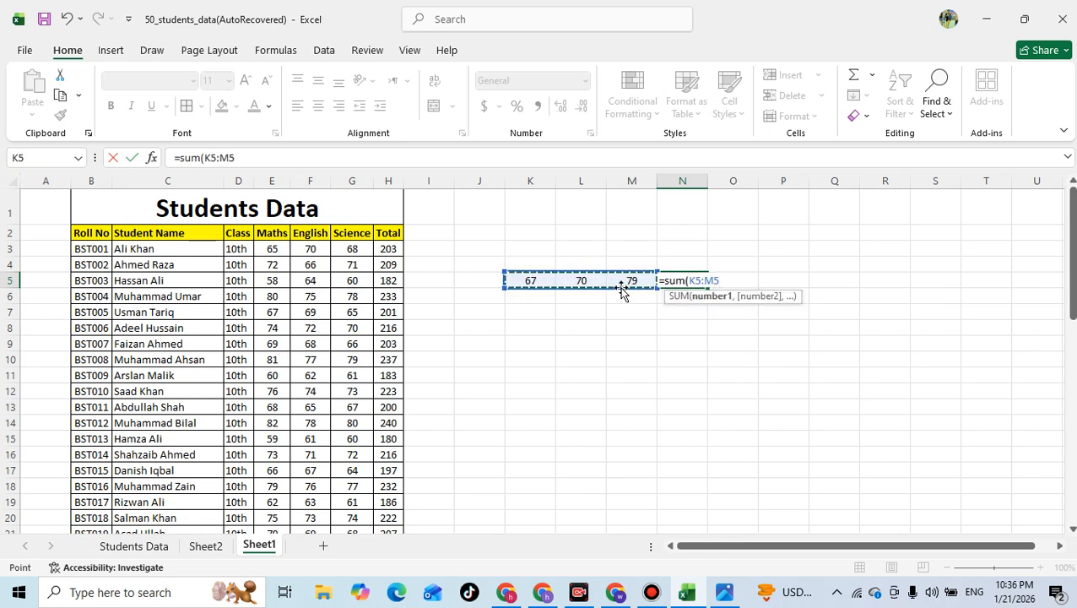
{"action": "type", "text": ")"}
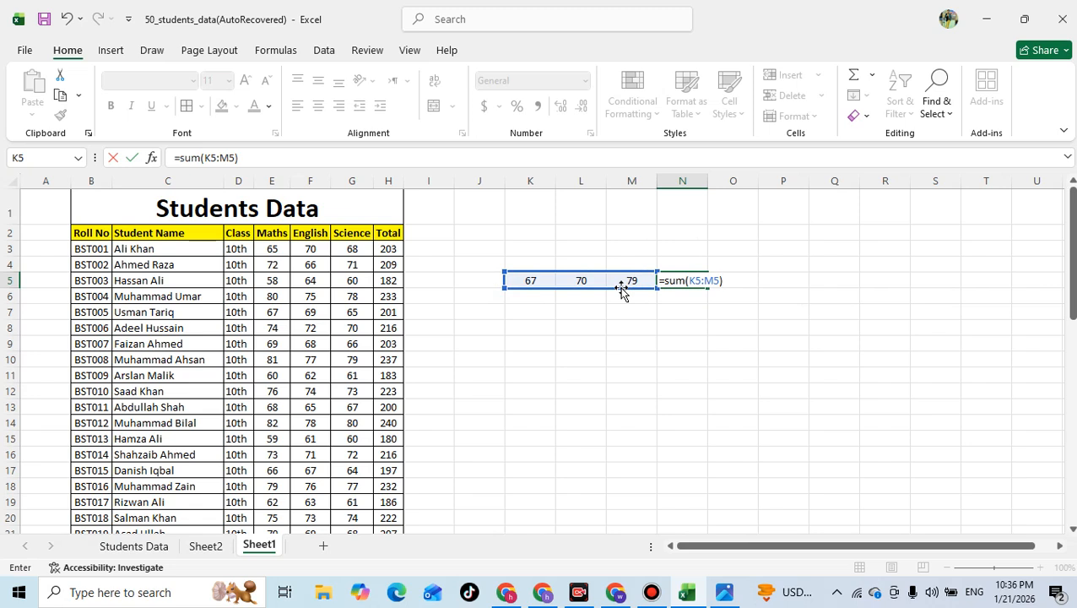
{"action": "key", "text": "Return"}
Step: Copy the sum formula in N5 and paste it into cell N3
{"action": "left_click", "coordinate": [691, 282]}
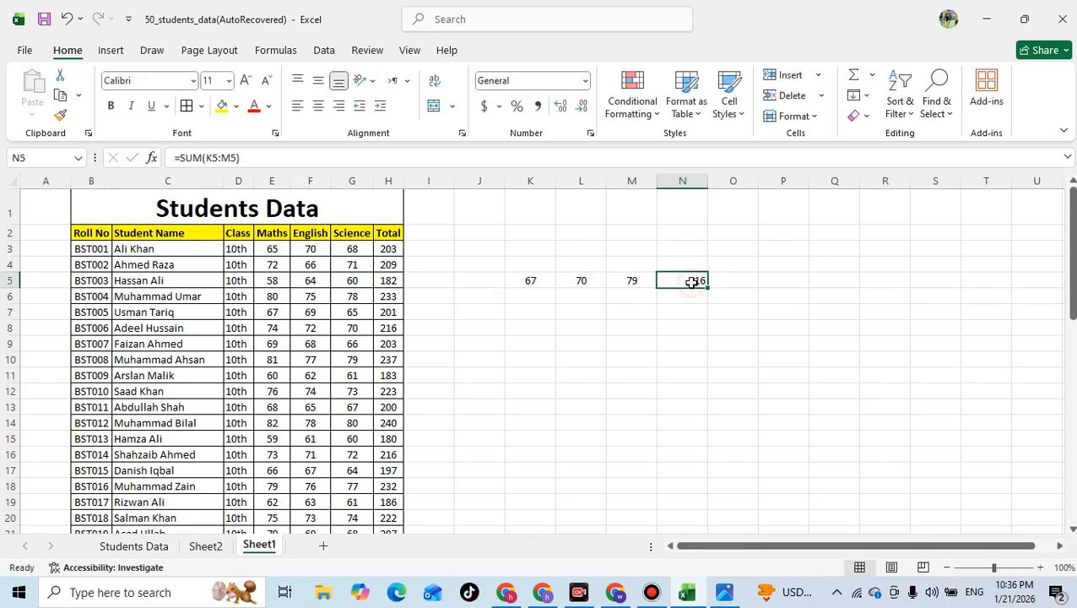
{"action": "key", "text": "ctrl+c"}
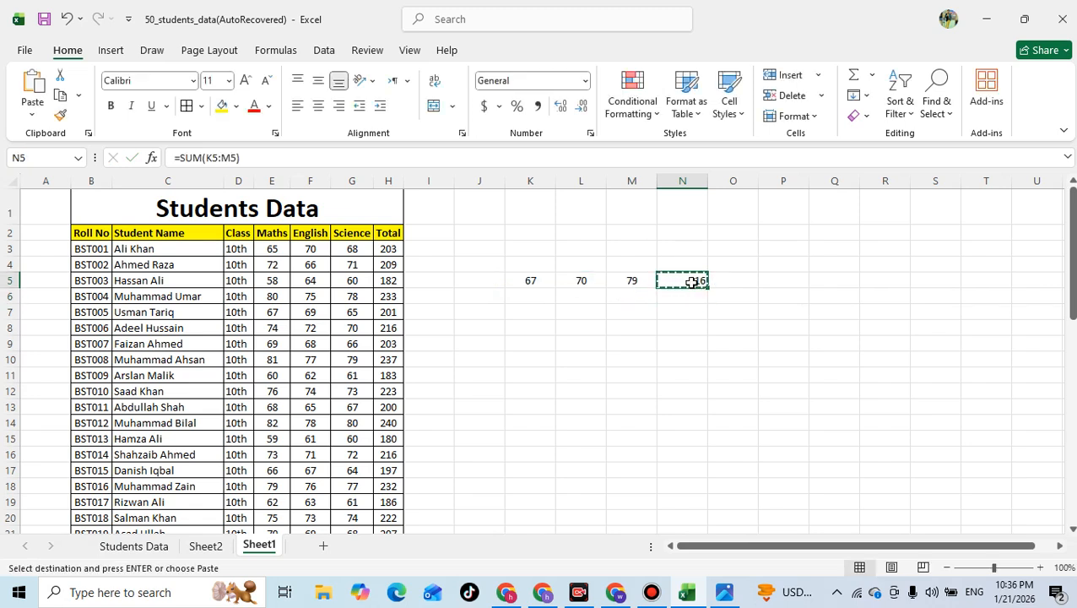
{"action": "left_click", "coordinate": [669, 247]}
{"action": "key", "text": "ctrl+v"}
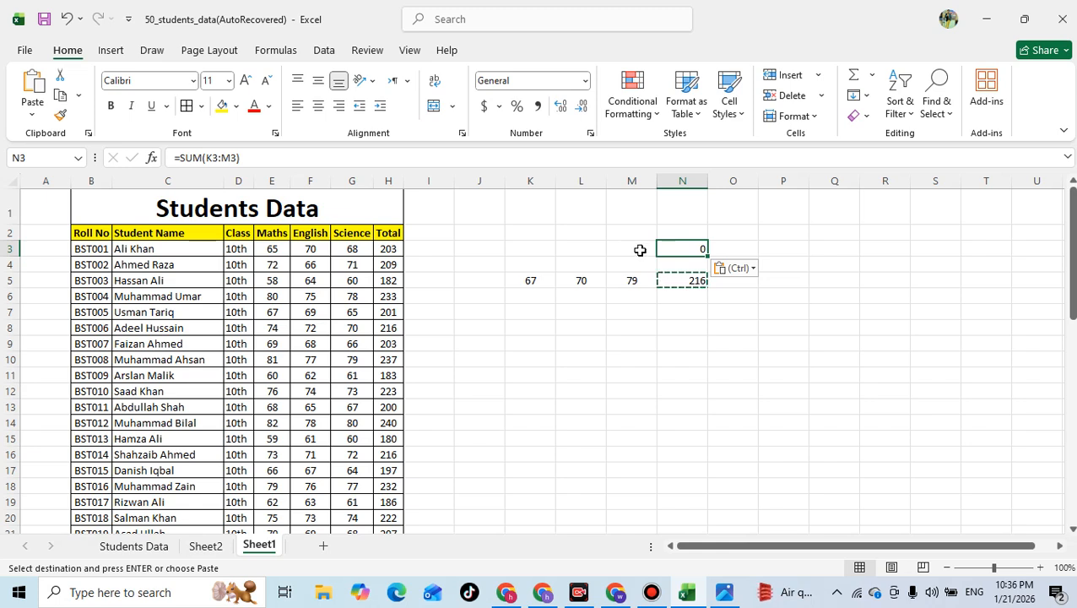
{"action": "key", "text": "Escape"}
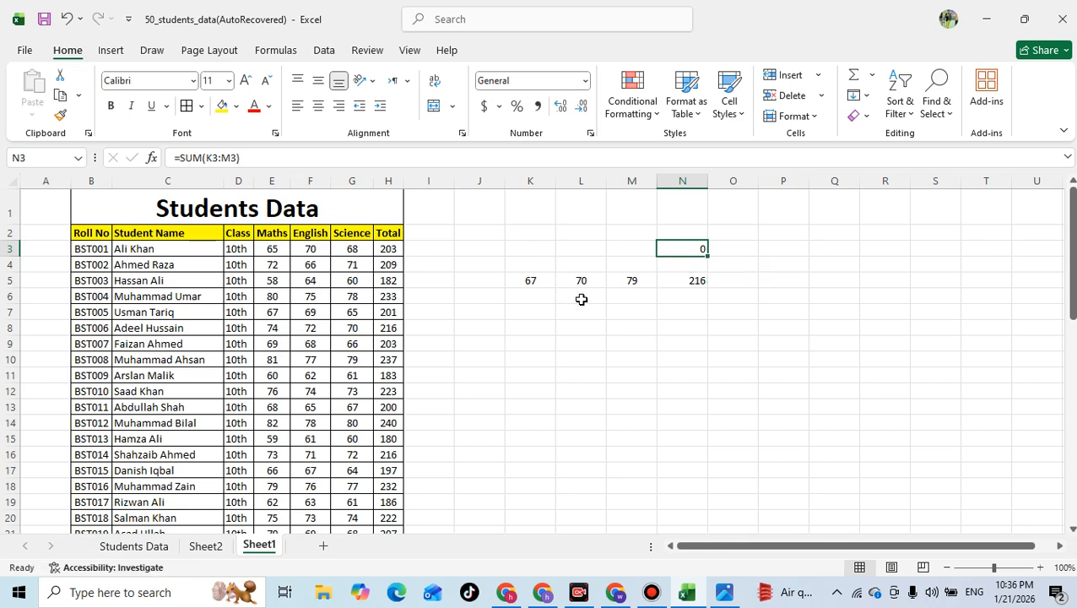
Step: Apply borders to all cells in K5:N9 and center their contents
{"action": "left_click_drag", "start_coordinate": [545, 283], "coordinate": [699, 339]}
{"action": "left_click", "coordinate": [187, 106]}
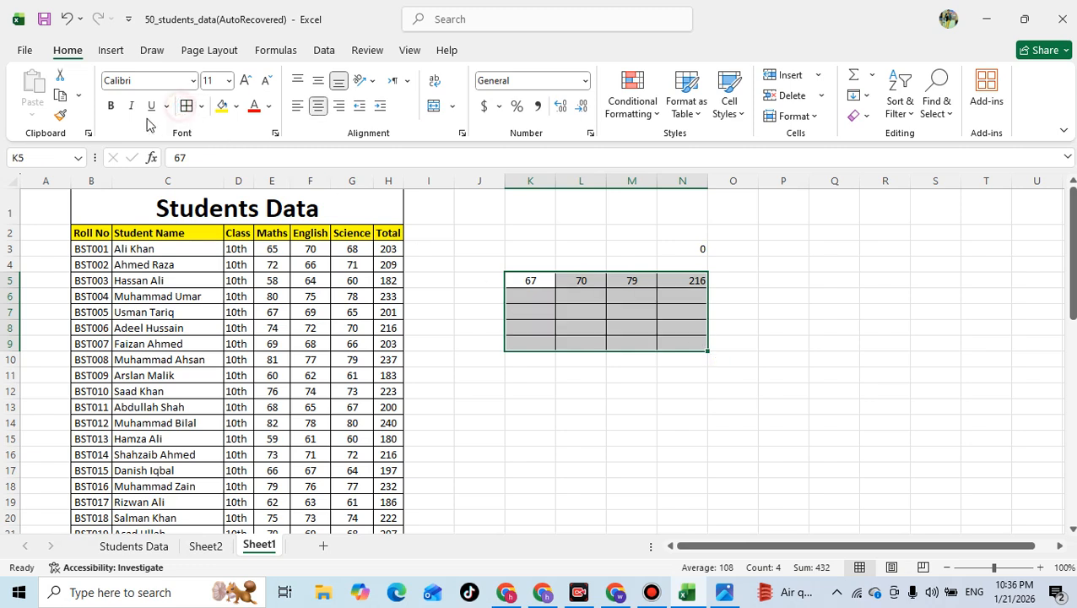
{"action": "left_click", "coordinate": [318, 106]}
{"action": "left_click", "coordinate": [318, 105]}
Step: Fill the values of K5:M5 down through row 9
{"action": "left_click", "coordinate": [596, 356]}
{"action": "left_click_drag", "start_coordinate": [530, 278], "coordinate": [657, 351]}
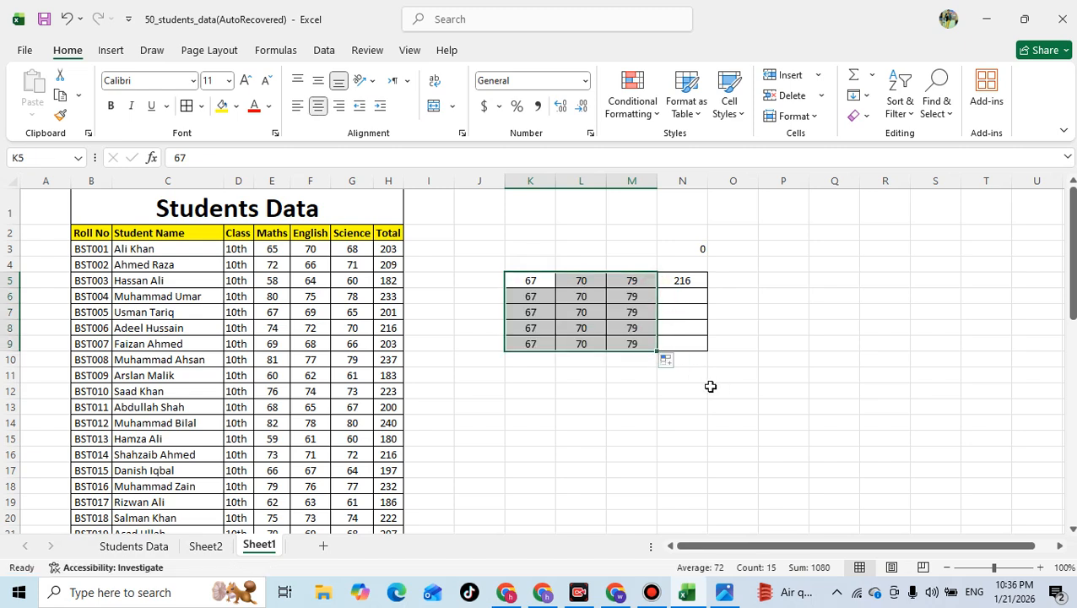
{"action": "left_click", "coordinate": [683, 282]}
Step: Set cell L6 to 78, K6 to 100 and K7 to 87
{"action": "left_click", "coordinate": [578, 295]}
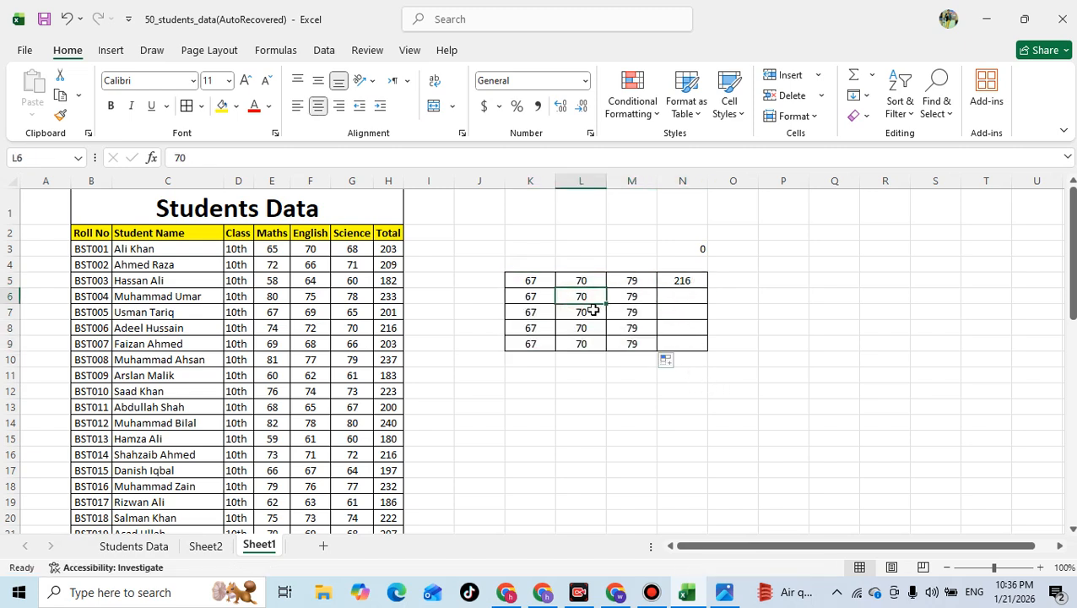
{"action": "type", "text": "78"}
{"action": "key", "text": "Left"}
{"action": "type", "text": "100"}
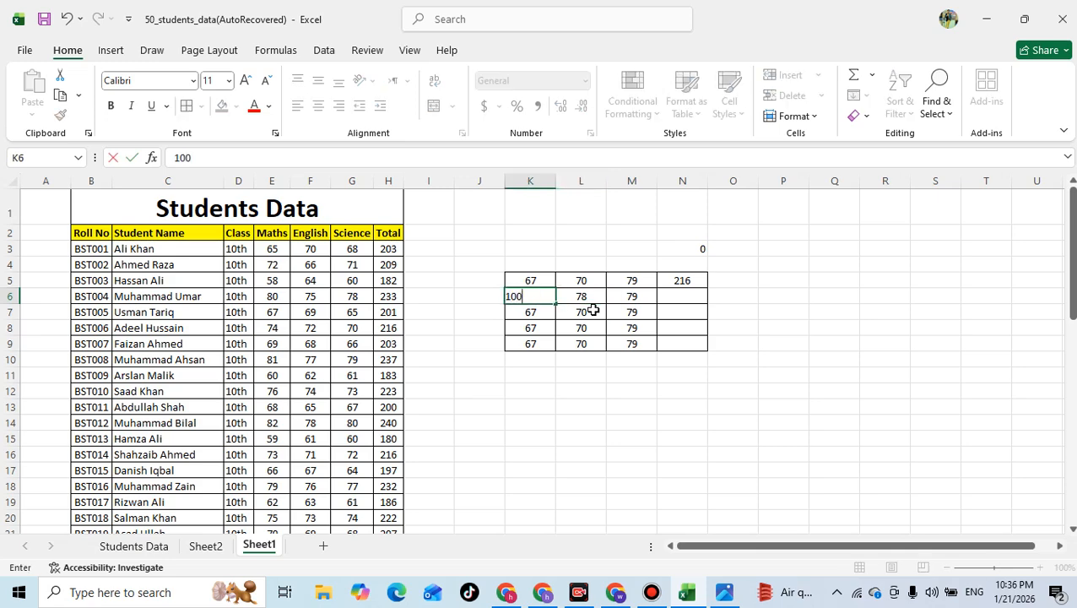
{"action": "key", "text": "Return"}
{"action": "type", "text": "87"}
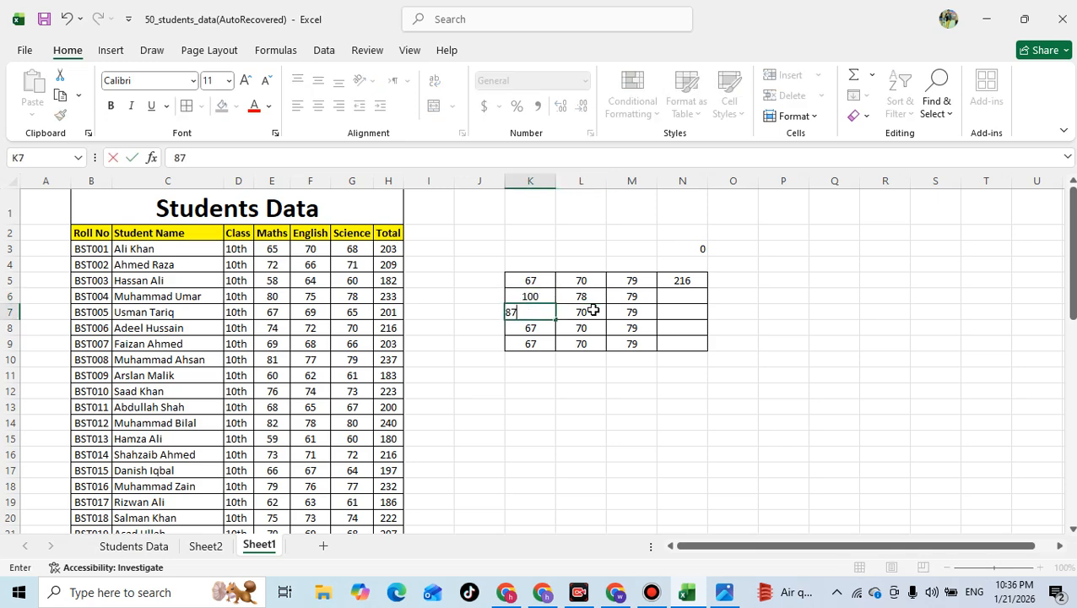
{"action": "key", "text": "Return"}
{"action": "type", "text": "00-"}
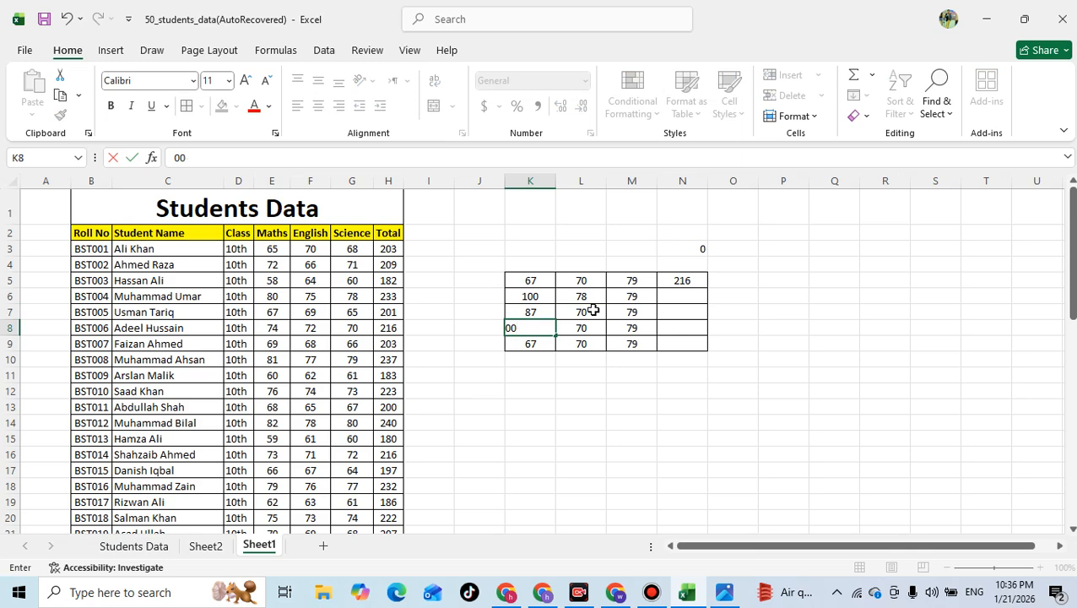
{"action": "key", "text": "Right"}
{"action": "key", "text": "Right"}
{"action": "key", "text": "Left"}
{"action": "key", "text": "Left"}
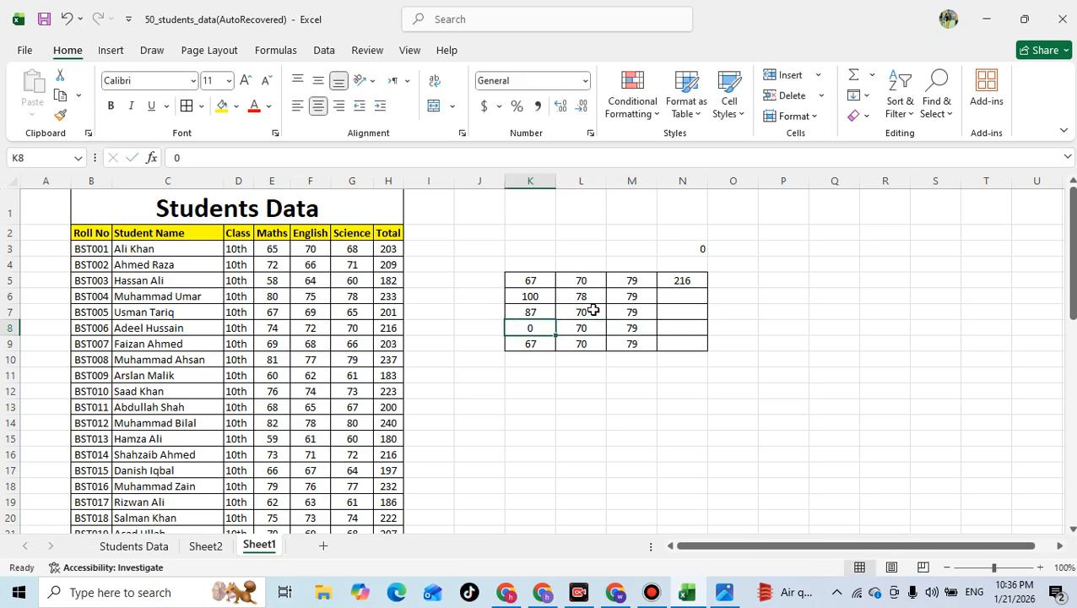
Step: Enter 89, 98 and 45 in cells K8, L8 and M8, and set M9 to 67
{"action": "type", "text": "89"}
{"action": "key", "text": "Right"}
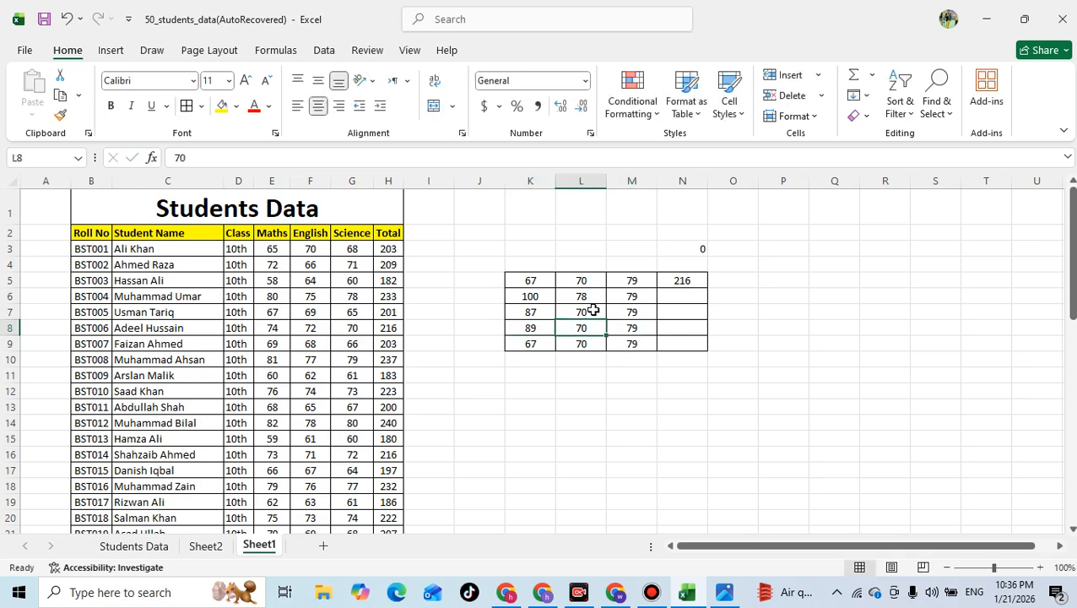
{"action": "type", "text": "98"}
{"action": "key", "text": "Right"}
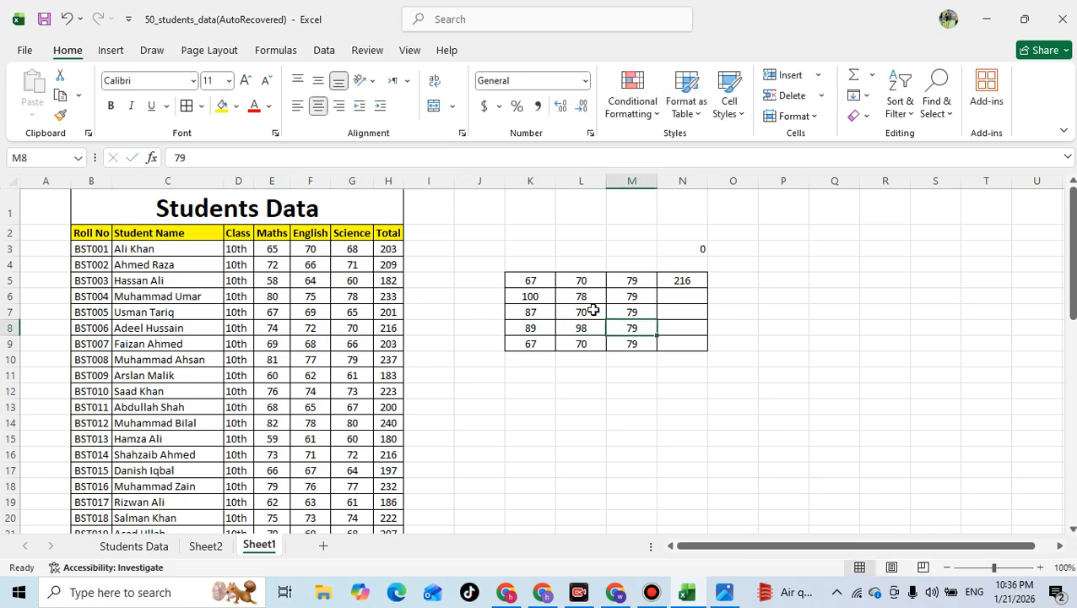
{"action": "type", "text": "45"}
{"action": "key", "text": "Down"}
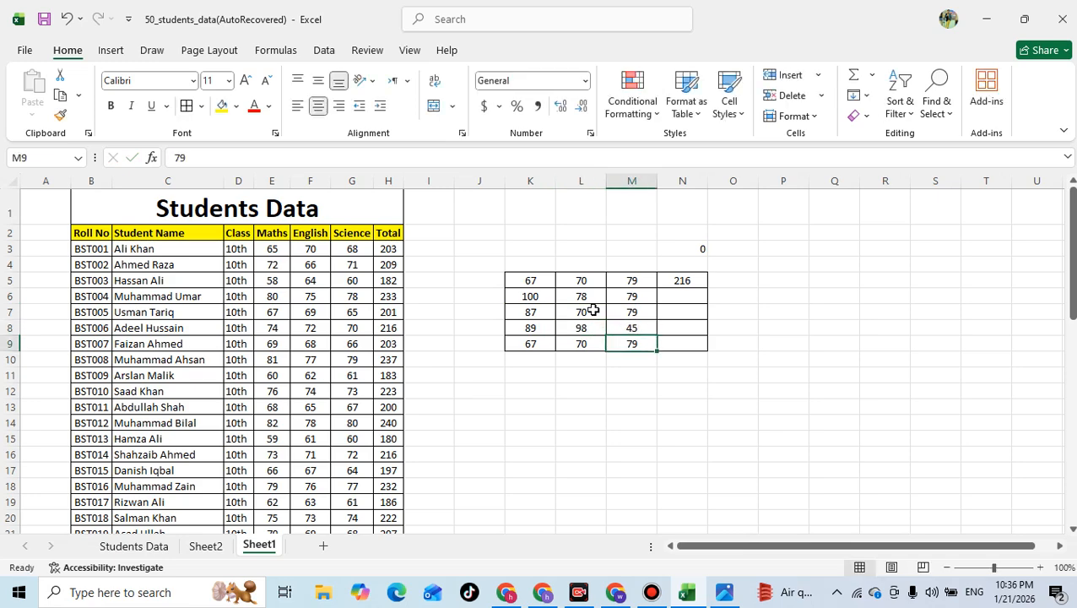
{"action": "type", "text": "67"}
{"action": "key", "text": "Left"}
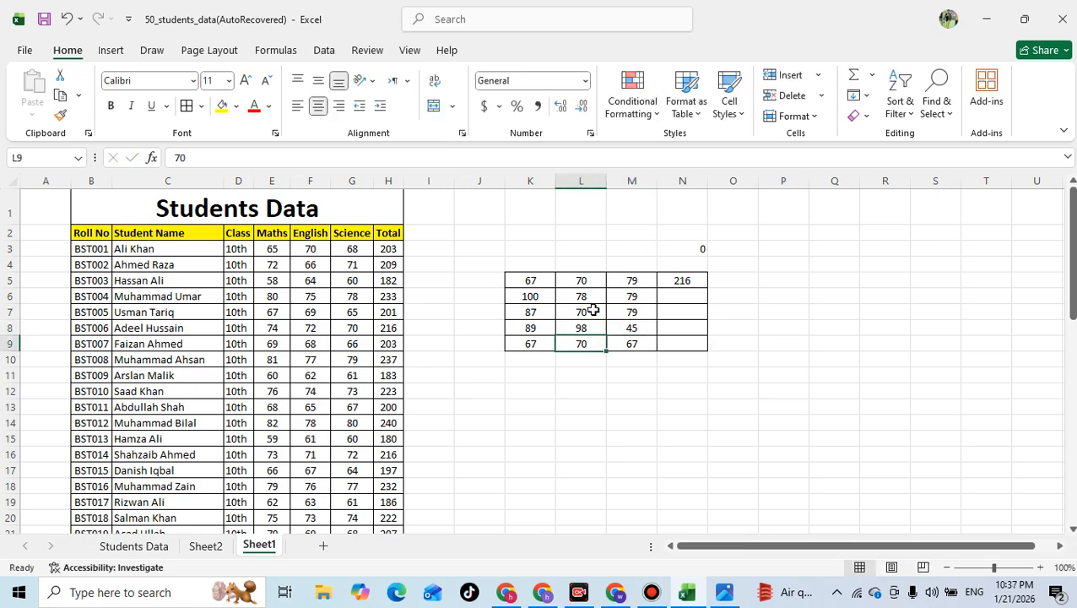
Step: Fill the sum formula in N5 down to N9
{"action": "left_click", "coordinate": [686, 279]}
{"action": "double_click", "coordinate": [710, 289]}
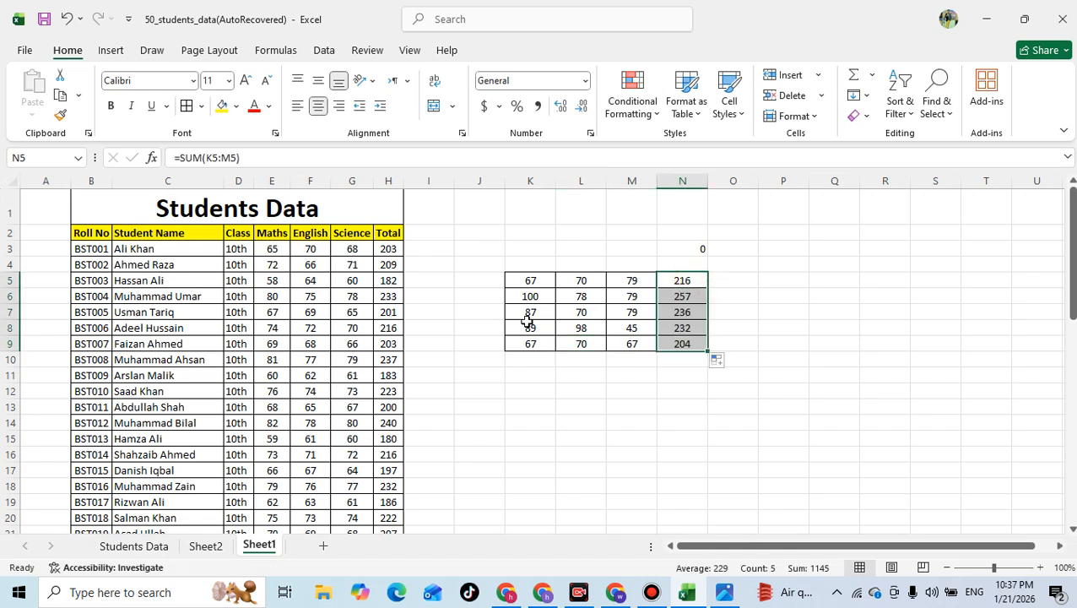
Step: Copy the row sums in N5:N9 and paste them normally into column P starting at P5
{"action": "key", "text": "ctrl+c"}
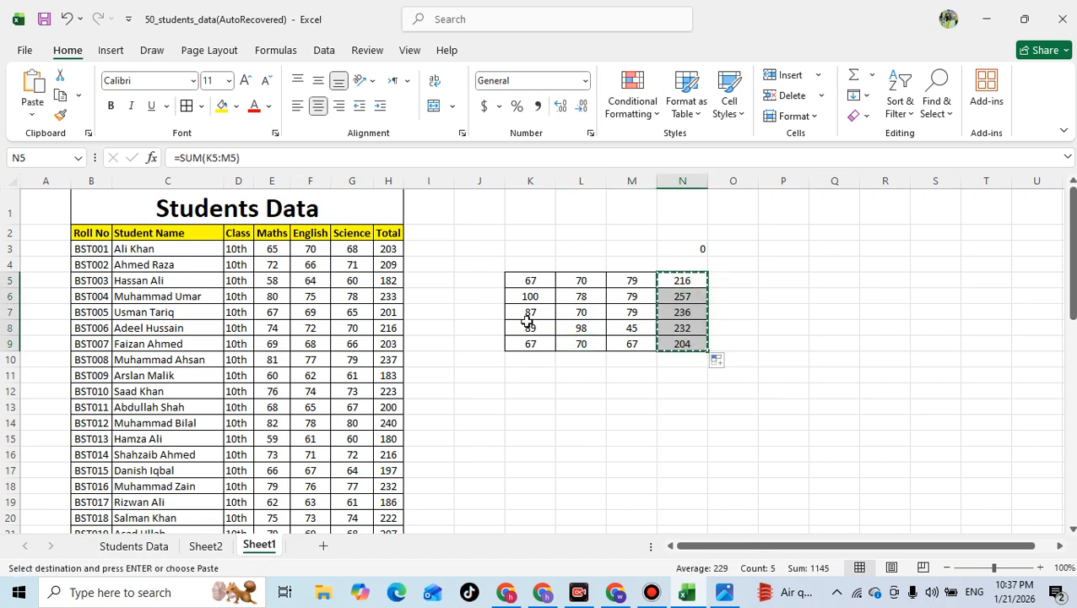
{"action": "left_click", "coordinate": [777, 282]}
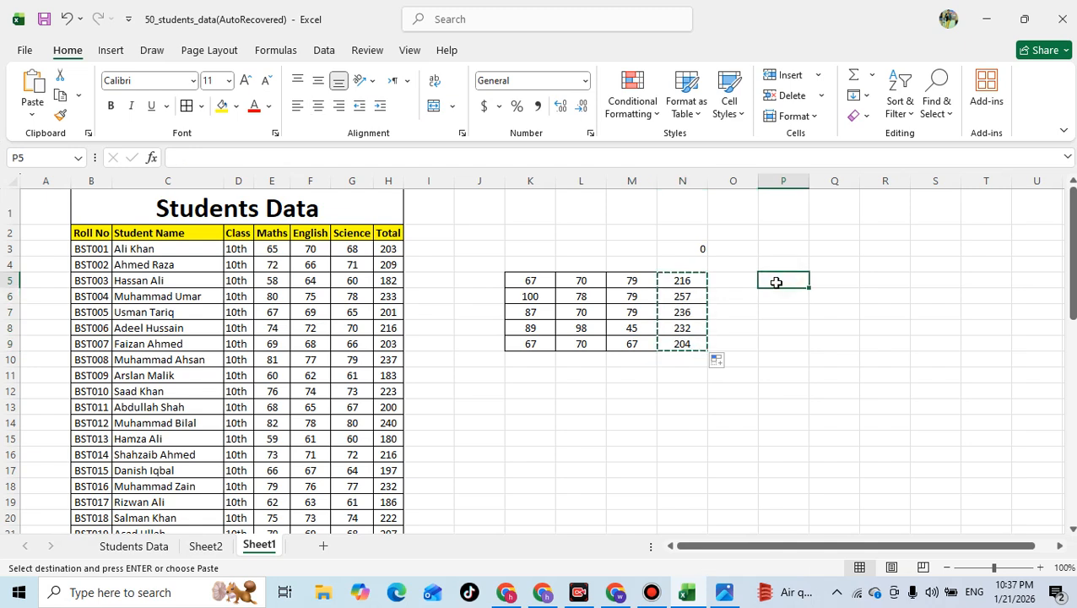
{"action": "key", "text": "ctrl+v"}
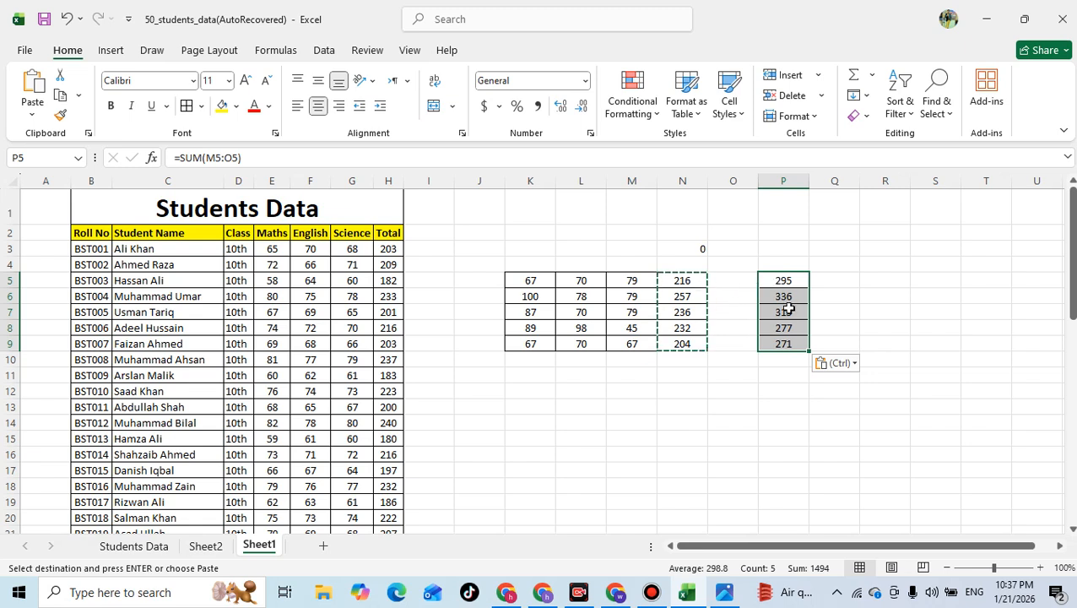
{"action": "key", "text": "Escape"}
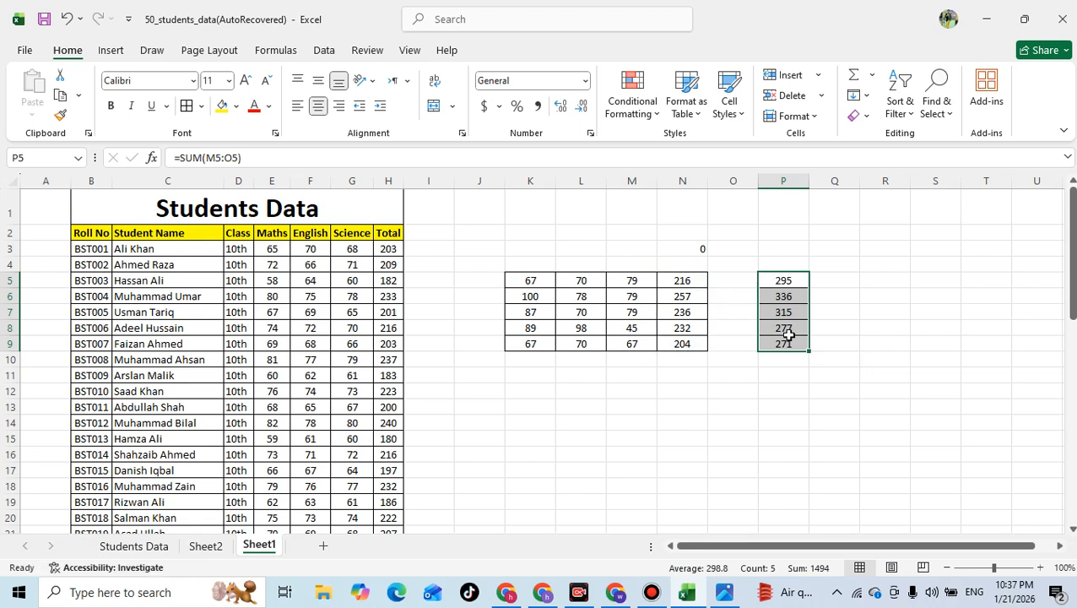
Step: Delete column P with the pasted sums
{"action": "left_click", "coordinate": [790, 180]}
{"action": "right_click", "coordinate": [793, 179]}
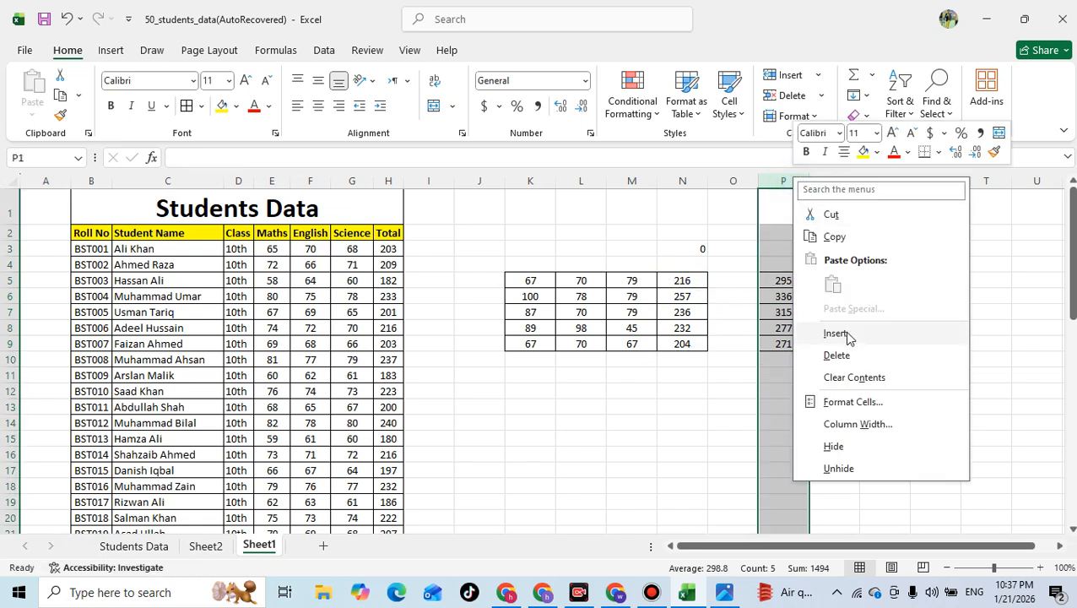
{"action": "left_click", "coordinate": [849, 353]}
Step: Copy the row sums in N5:N9 and paste them normally into the same column starting at N13
{"action": "left_click", "coordinate": [682, 358]}
{"action": "left_click_drag", "start_coordinate": [682, 281], "coordinate": [692, 336]}
{"action": "key", "text": "ctrl+c"}
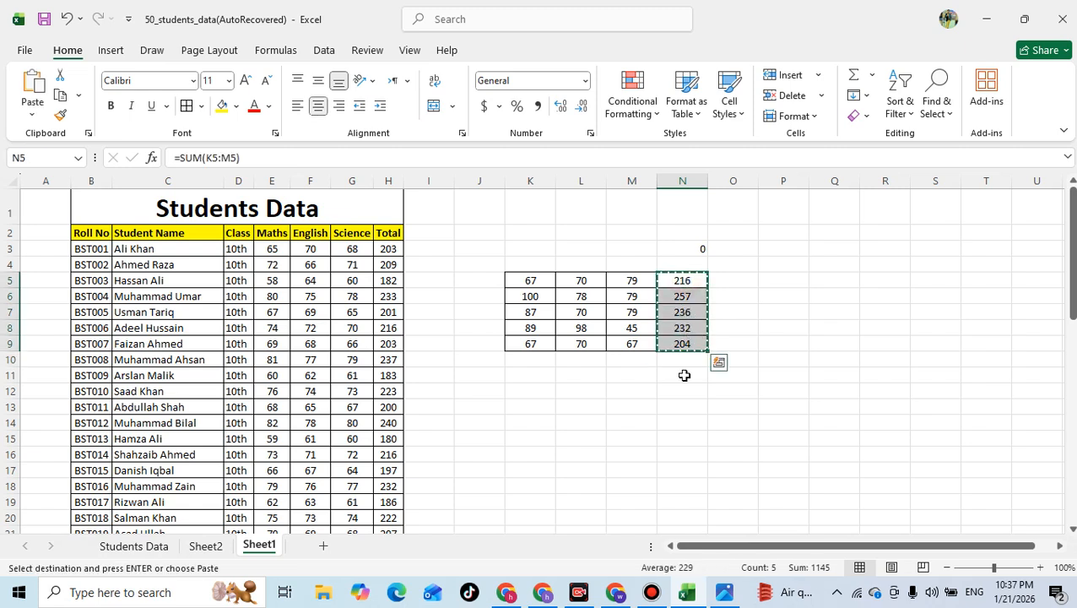
{"action": "left_click", "coordinate": [690, 406]}
{"action": "key", "text": "ctrl+v"}
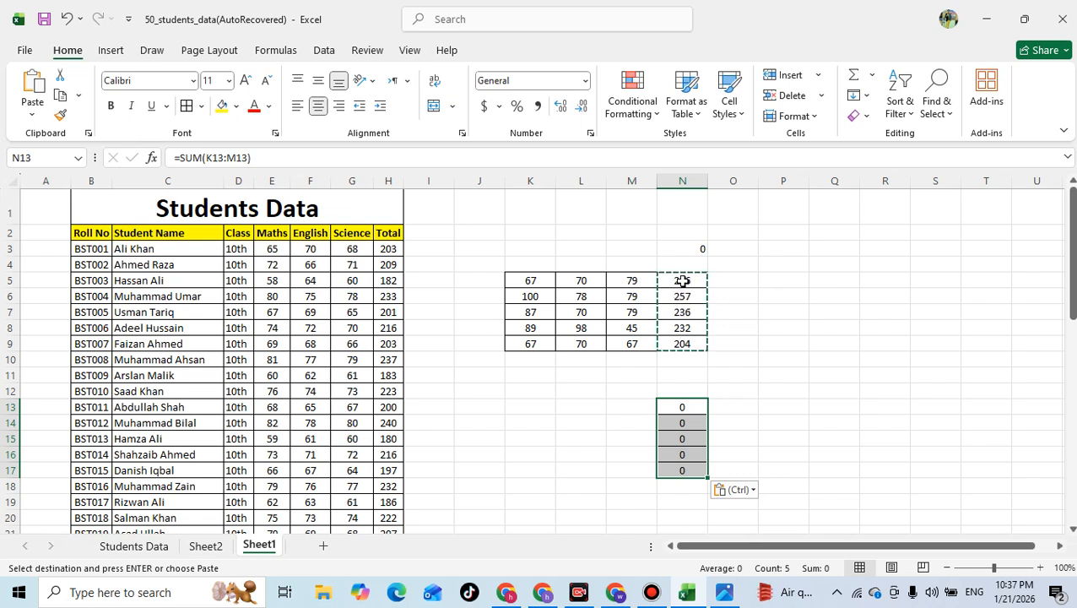
{"action": "left_click_drag", "start_coordinate": [682, 281], "coordinate": [688, 342]}
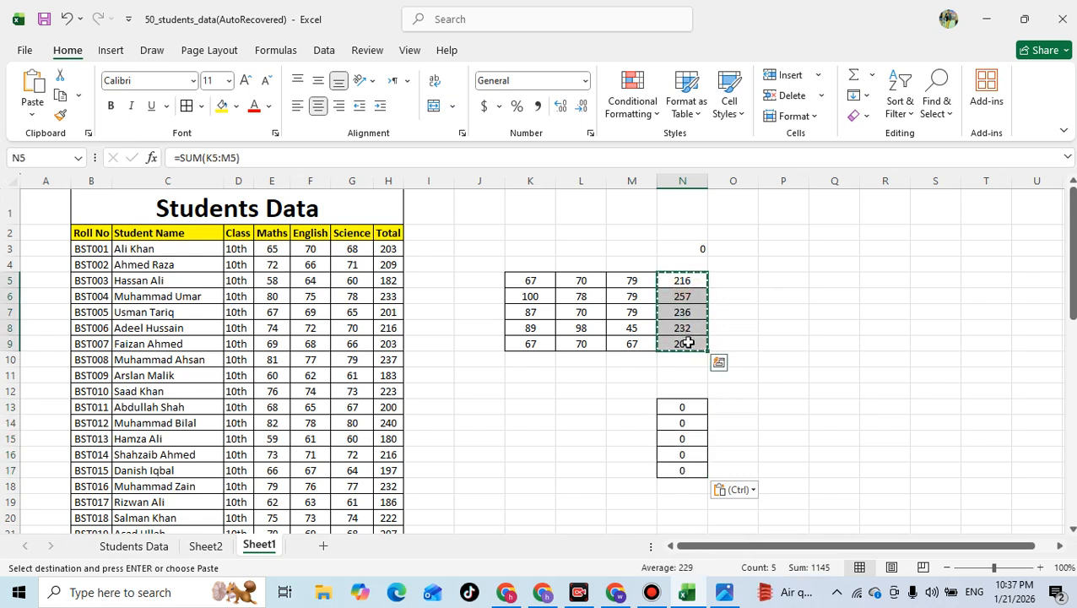
{"action": "key", "text": "ctrl+q"}
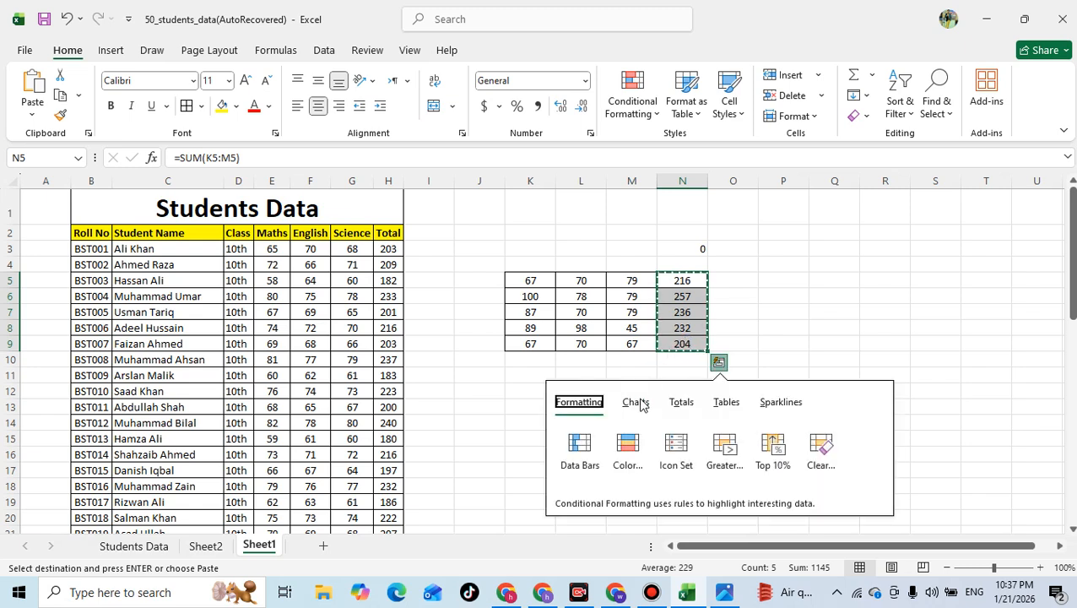
{"action": "key", "text": "Escape"}
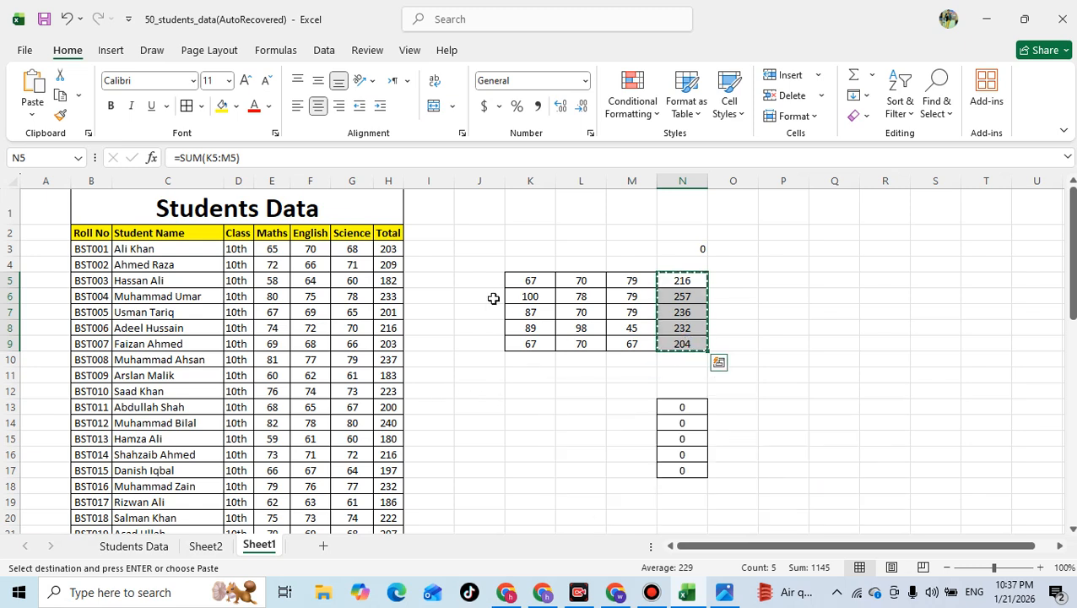
Step: Open Paste Special for the copied sums with N13 as the destination, and move the dialog over the student table
{"action": "left_click", "coordinate": [683, 406]}
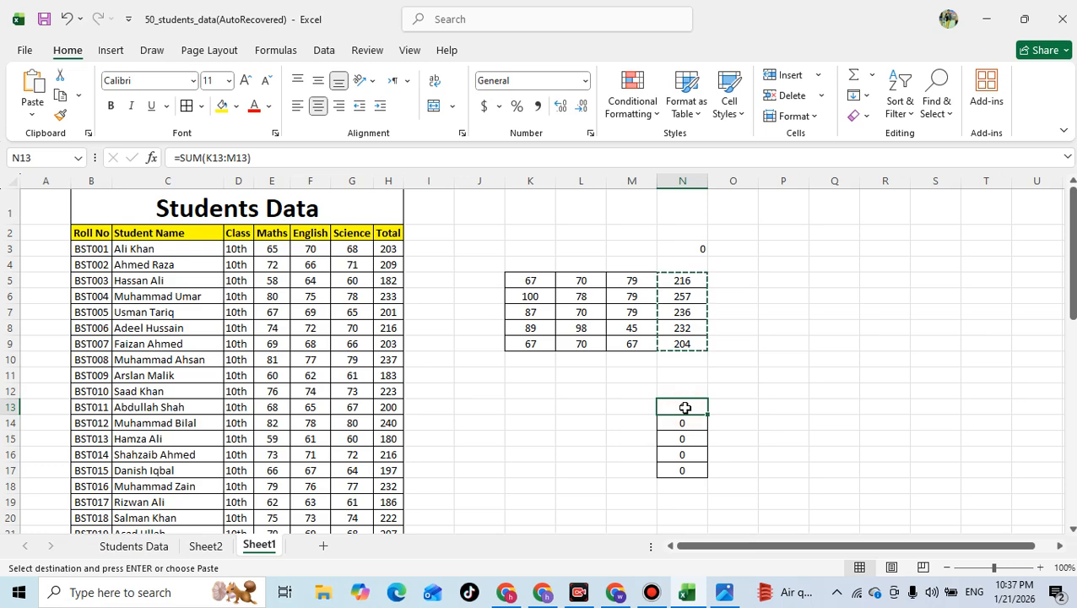
{"action": "key", "text": "ctrl+alt+v"}
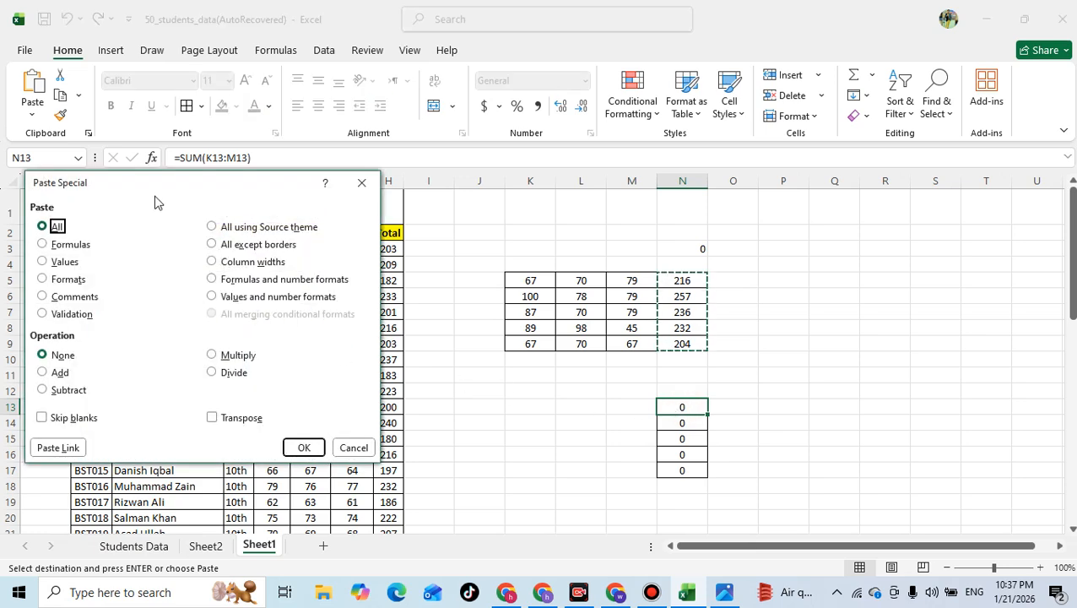
{"action": "left_click_drag", "start_coordinate": [157, 187], "coordinate": [321, 245]}
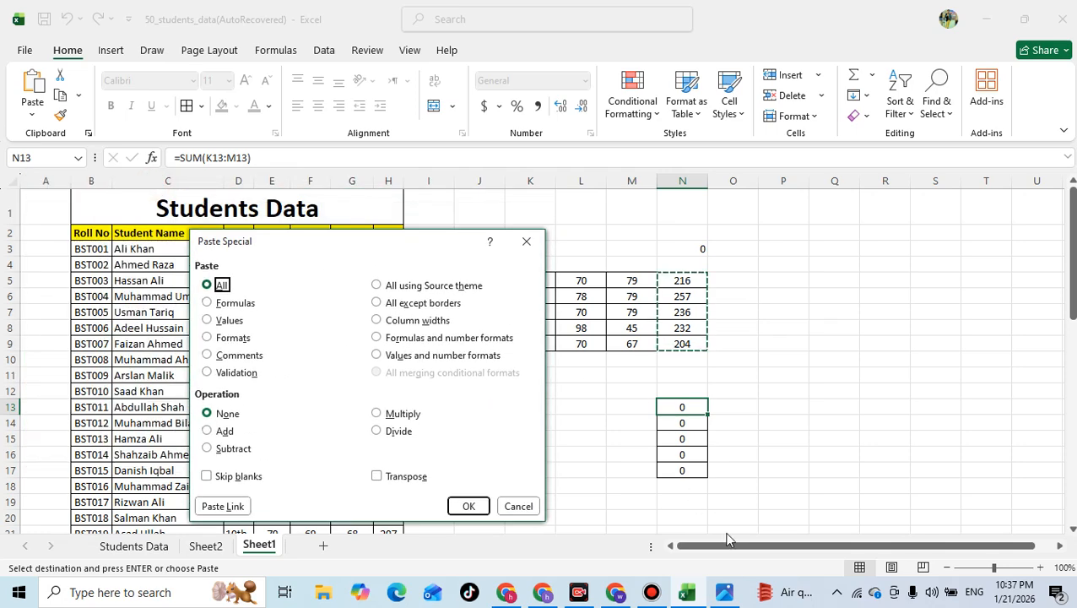
Step: Check the paste special shortcut in the reference image and return to the worksheet
{"action": "left_click", "coordinate": [724, 591]}
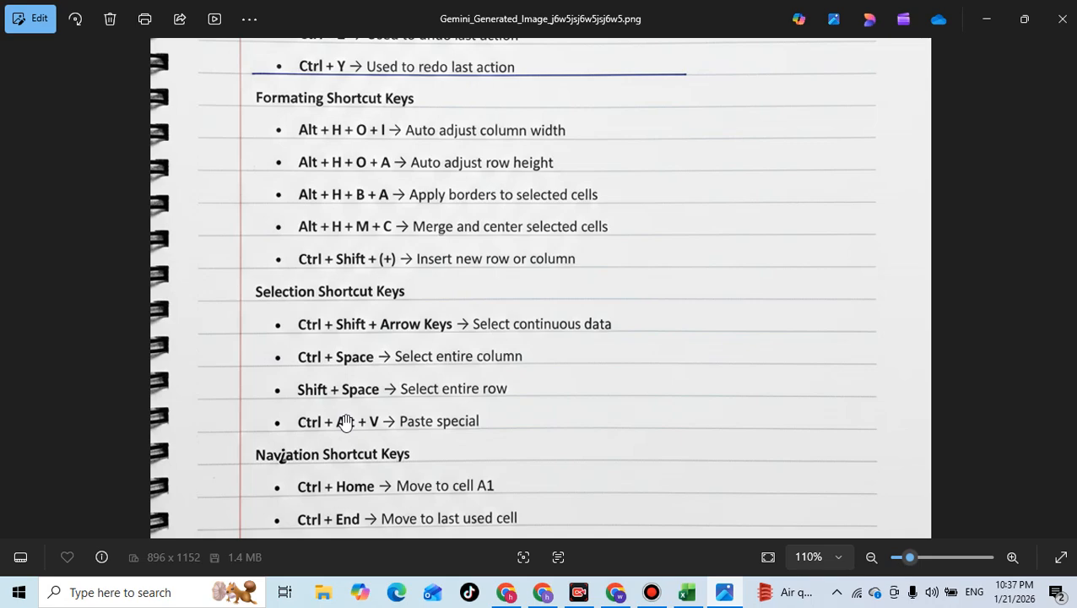
{"action": "left_click", "coordinate": [983, 18]}
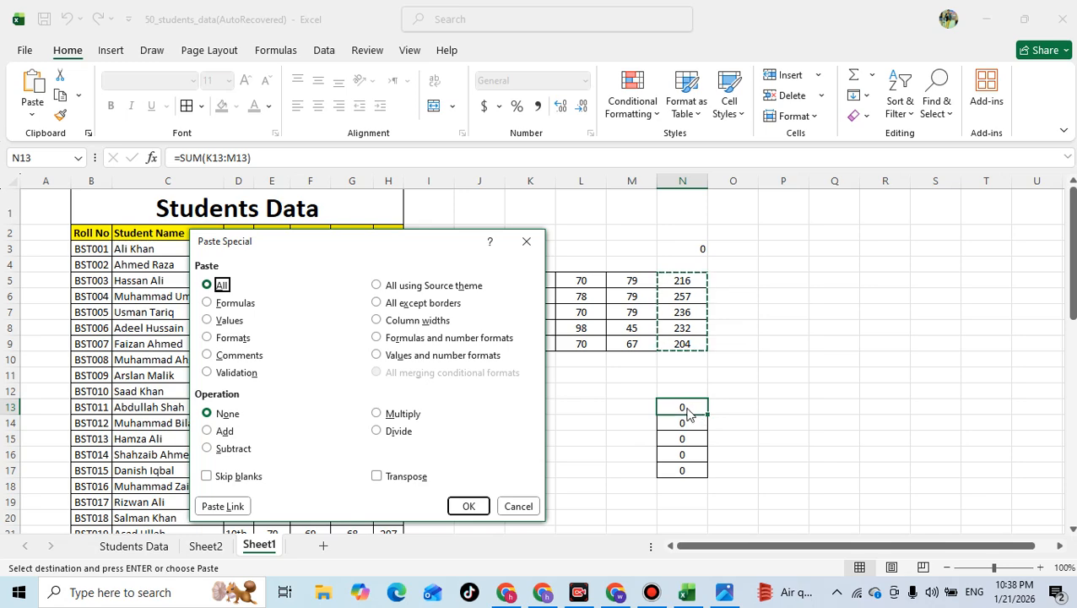
Step: Paste the copied sums as values only into N13:N17, end copy mode and select the pasted range
{"action": "left_click", "coordinate": [219, 319]}
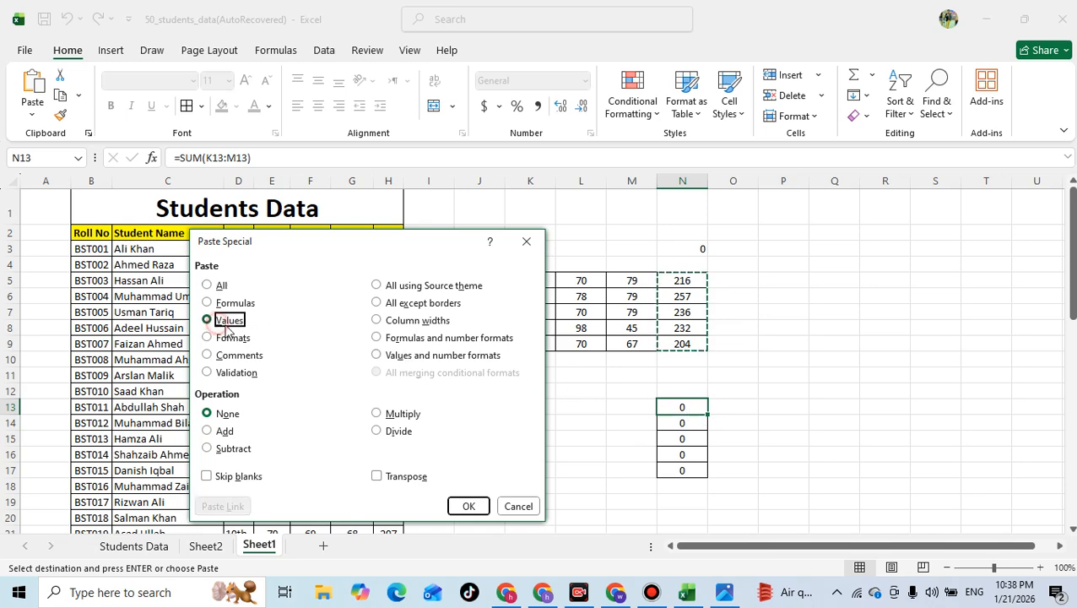
{"action": "left_click", "coordinate": [467, 505]}
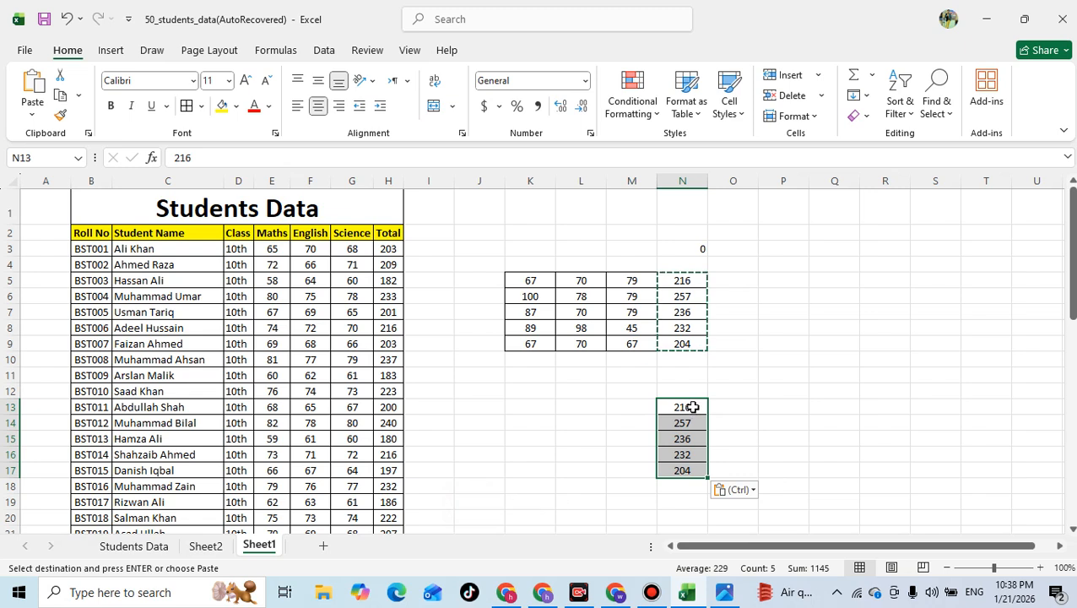
{"action": "key", "text": "Escape"}
{"action": "left_click", "coordinate": [777, 389]}
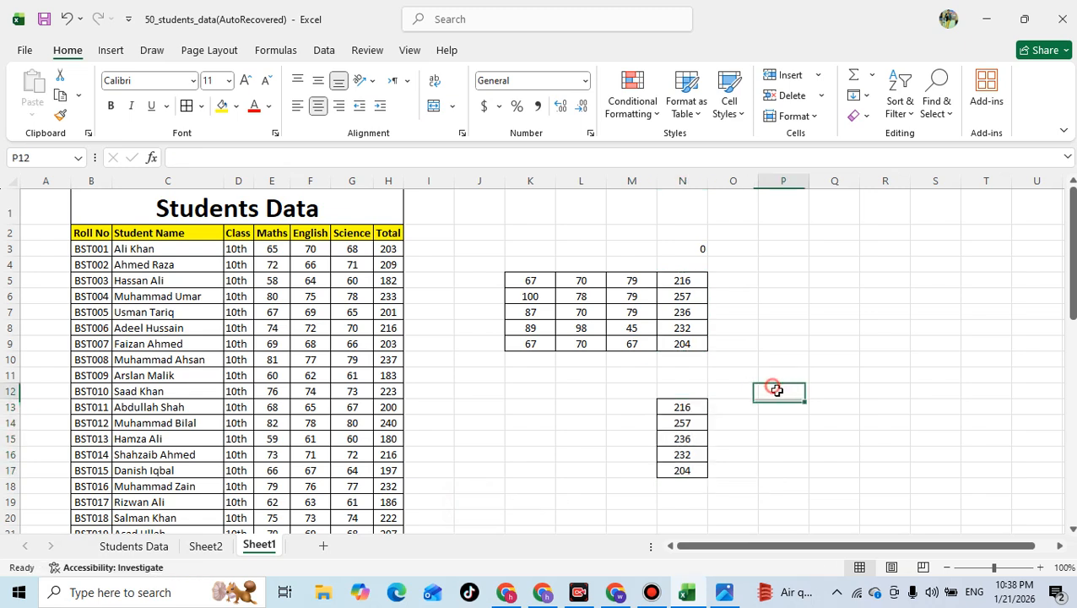
{"action": "left_click_drag", "start_coordinate": [673, 405], "coordinate": [727, 484]}
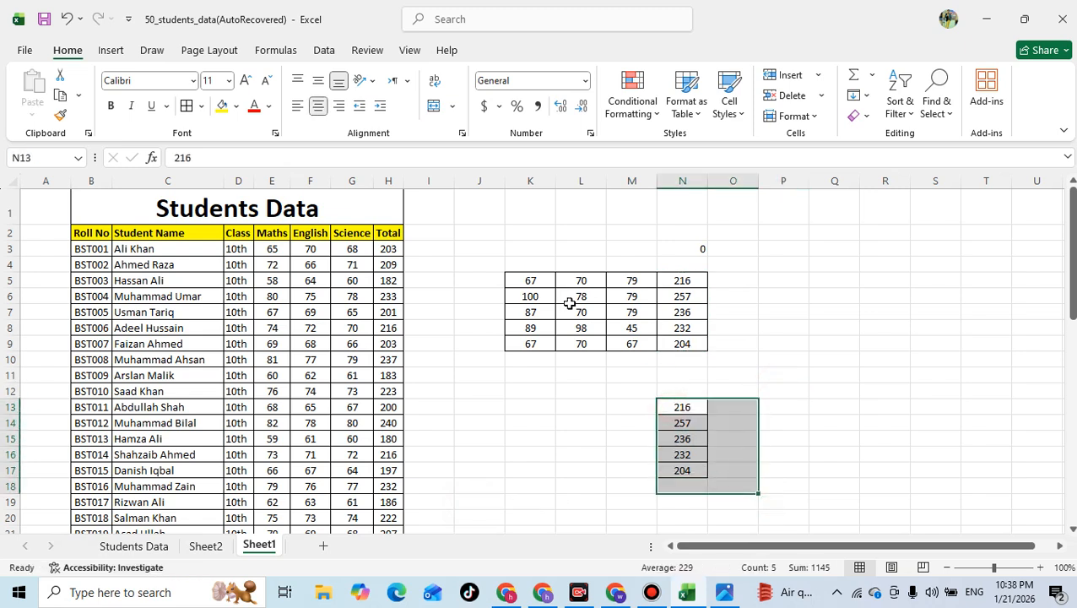
{"action": "left_click_drag", "start_coordinate": [685, 407], "coordinate": [684, 470]}
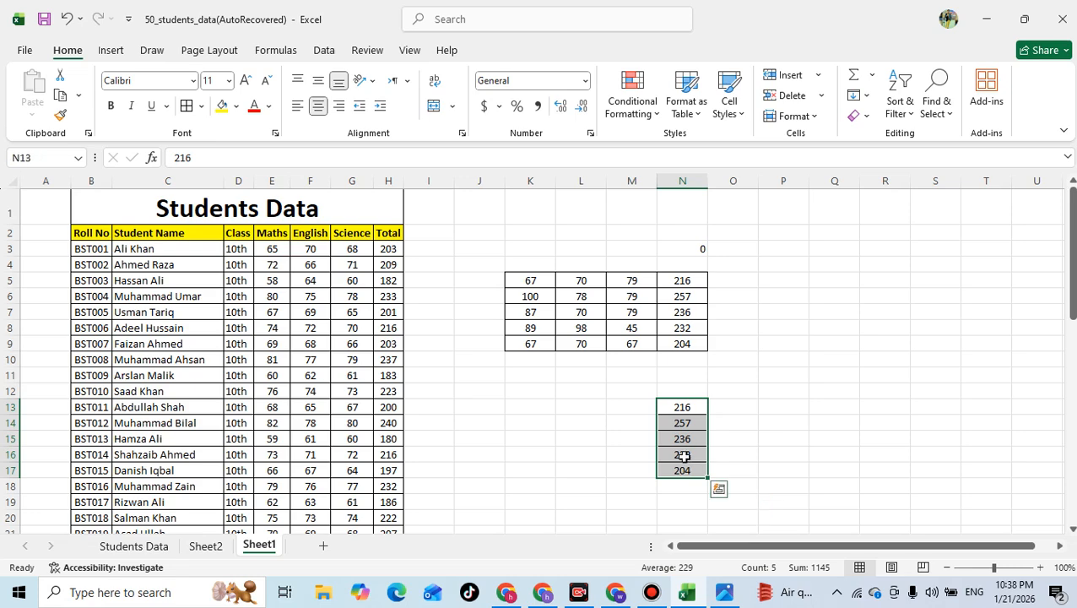
Step: On the Students Data sheet, copy the student record in J8:P8 to row 16 starting at J16, and go back to Sheet1 via Sheet2
{"action": "left_click", "coordinate": [145, 546]}
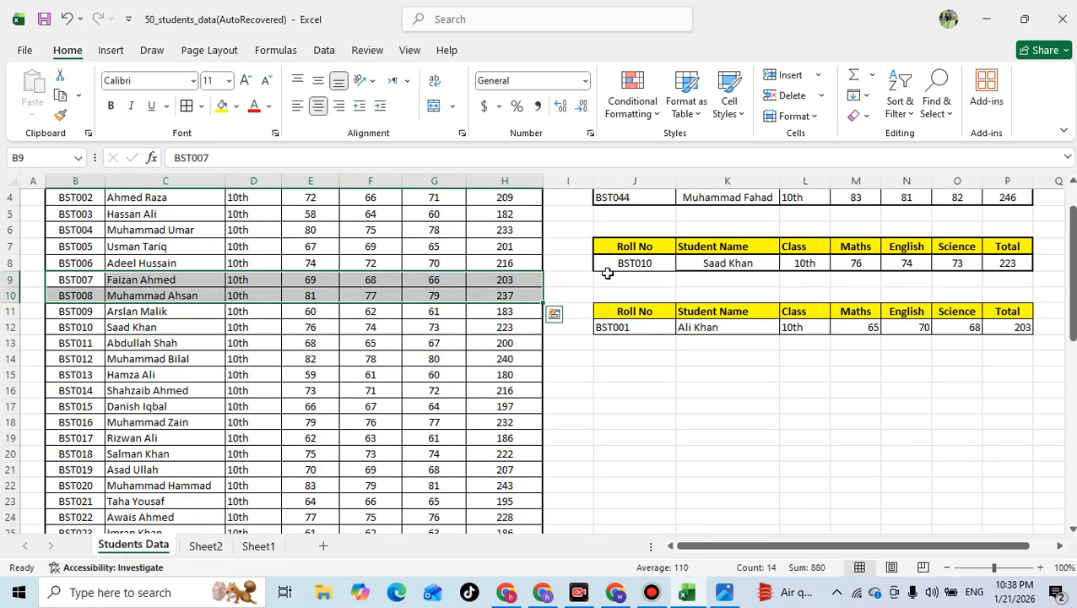
{"action": "left_click_drag", "start_coordinate": [607, 270], "coordinate": [974, 264]}
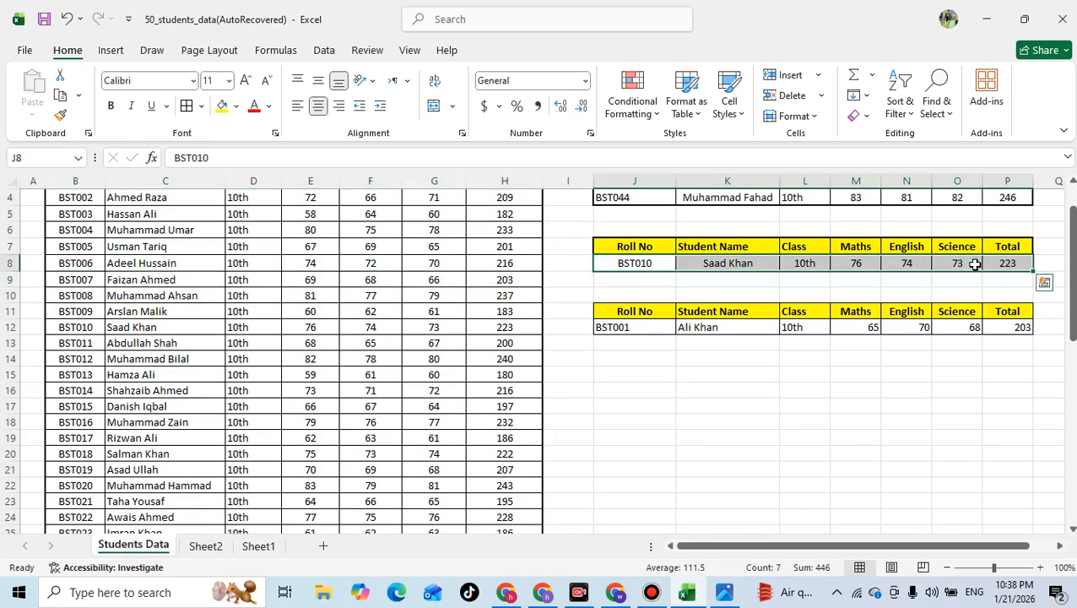
{"action": "key", "text": "ctrl+c"}
{"action": "left_click", "coordinate": [672, 390]}
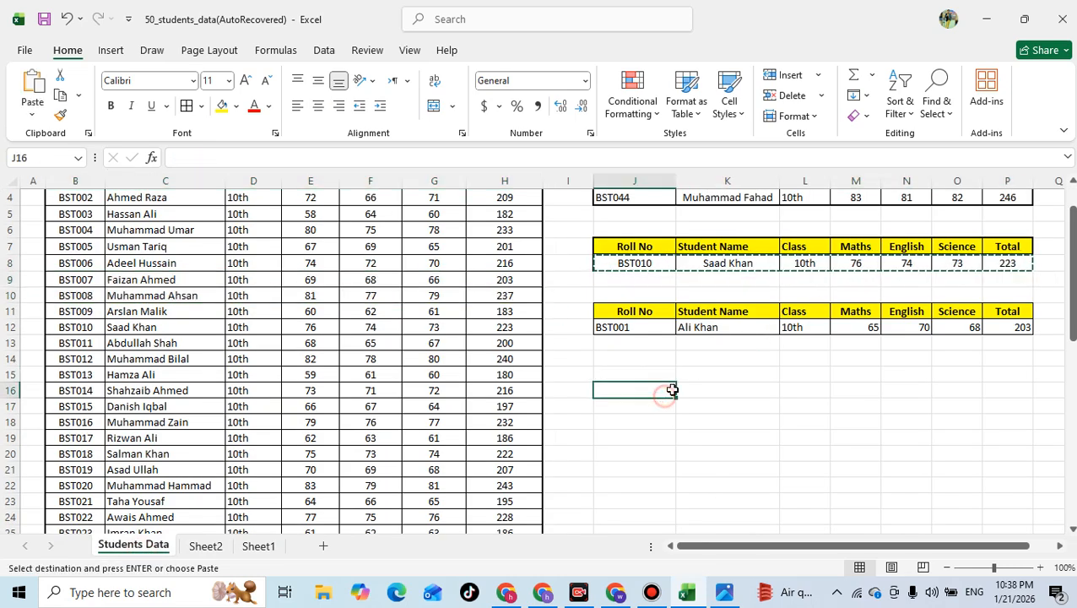
{"action": "key", "text": "ctrl+v"}
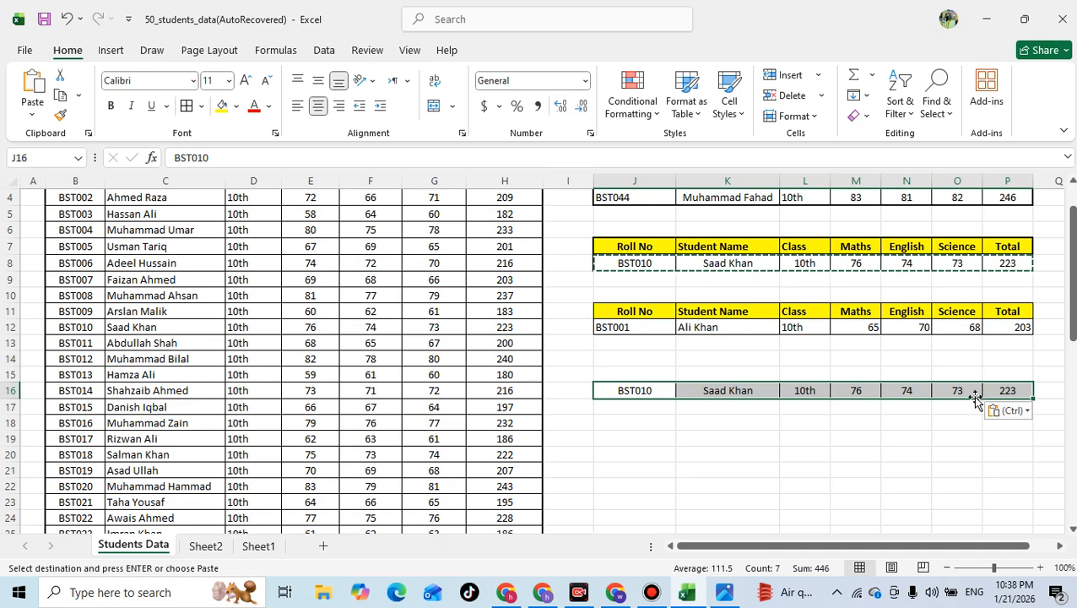
{"action": "left_click", "coordinate": [206, 545]}
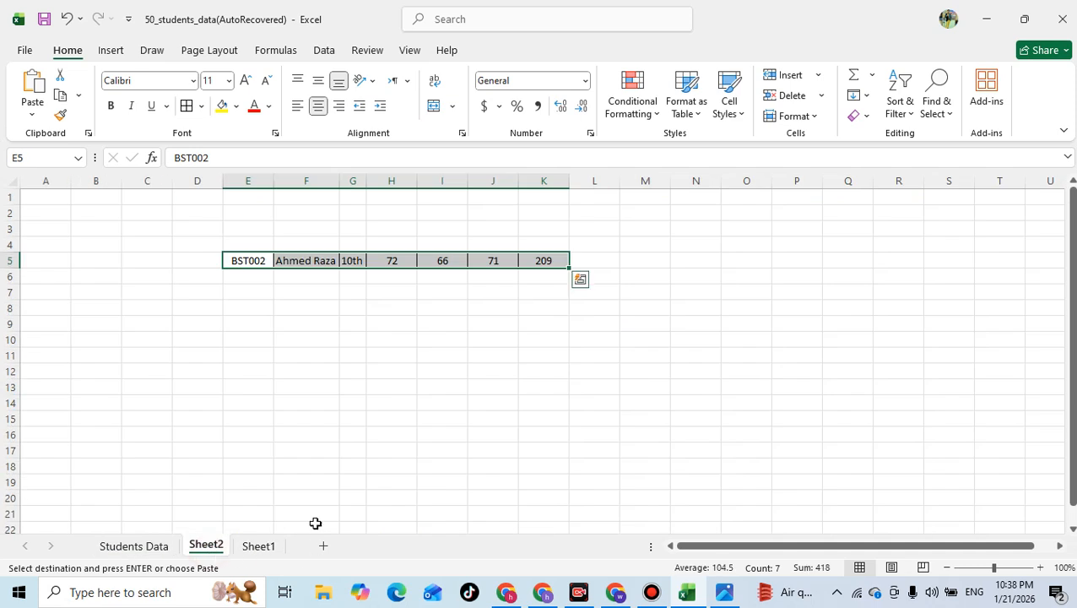
{"action": "left_click", "coordinate": [258, 545]}
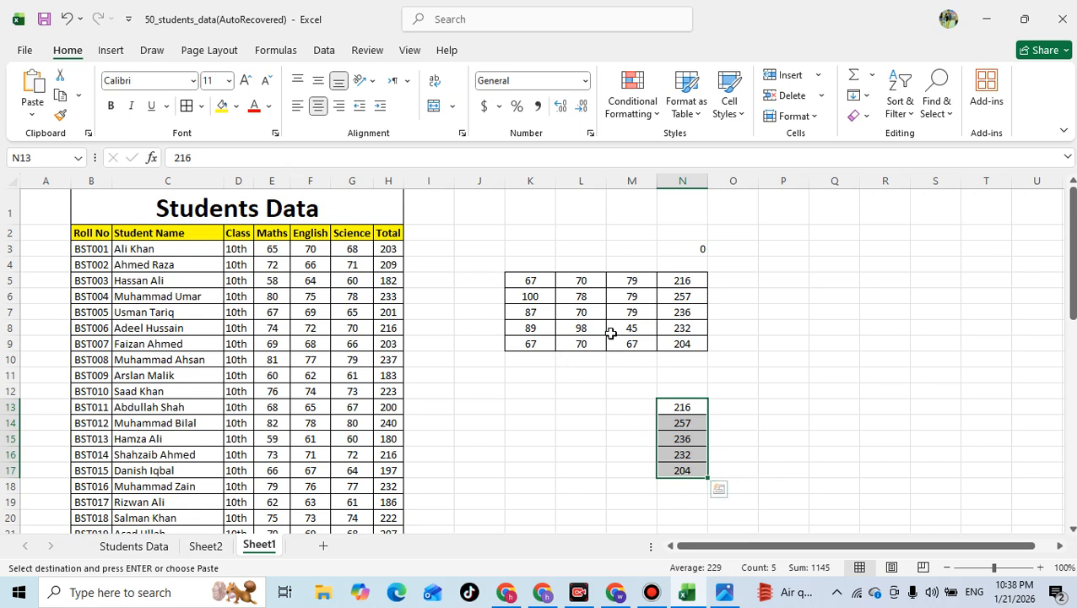
Step: Read the navigation shortcuts in the reference image, return to Excel and jump from cell S15 to cell A1 of Sheet1
{"action": "left_click", "coordinate": [724, 592]}
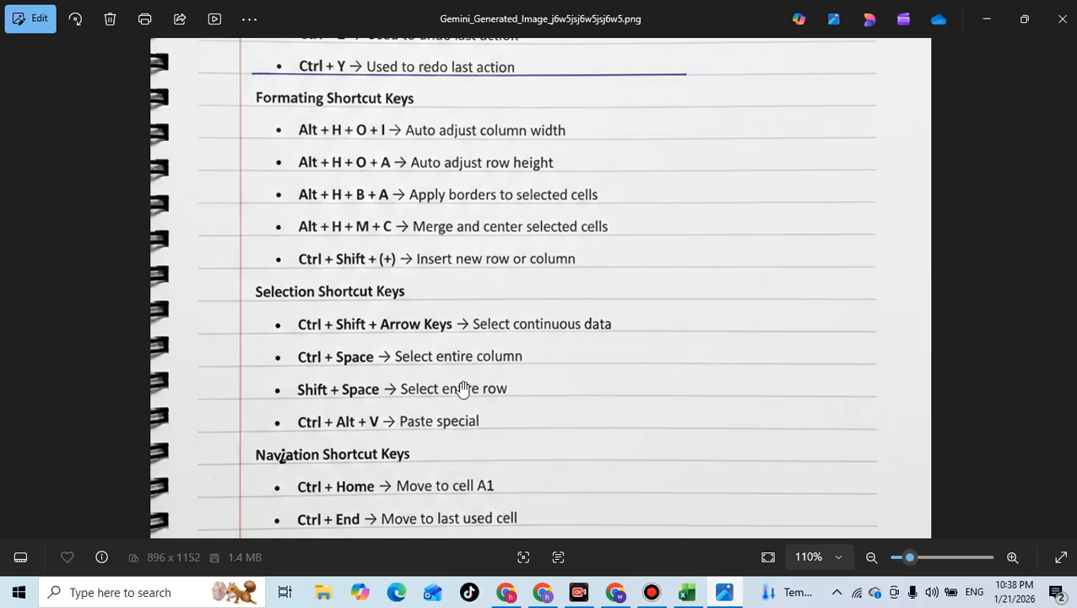
{"action": "scroll", "coordinate": [439, 372], "scroll_direction": "down", "scroll_amount": 2}
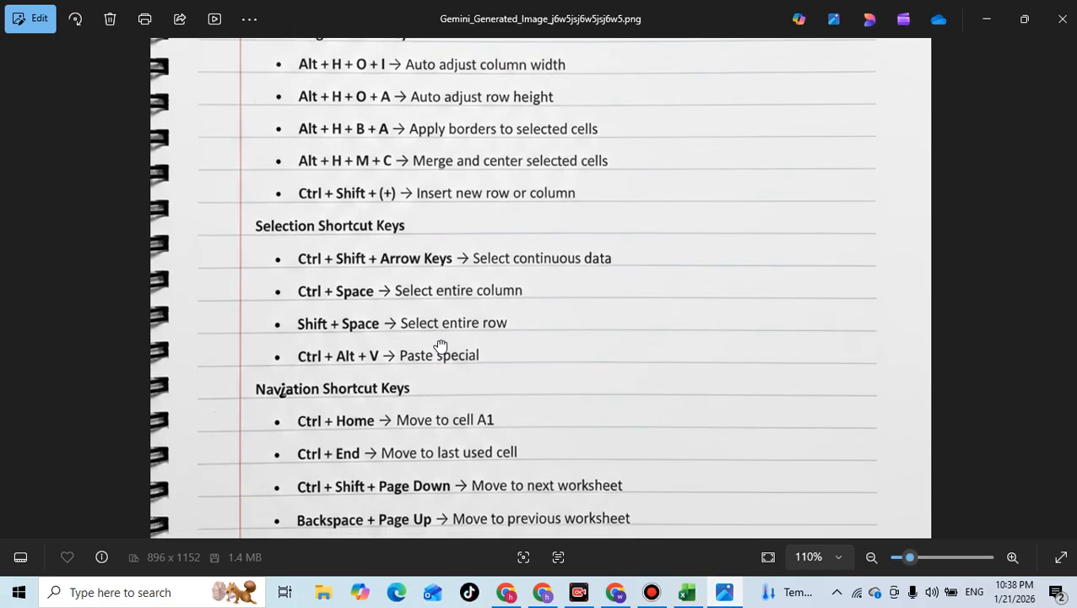
{"action": "scroll", "coordinate": [440, 346], "scroll_direction": "down", "scroll_amount": 2}
{"action": "scroll", "coordinate": [416, 350], "scroll_direction": "down", "scroll_amount": 1}
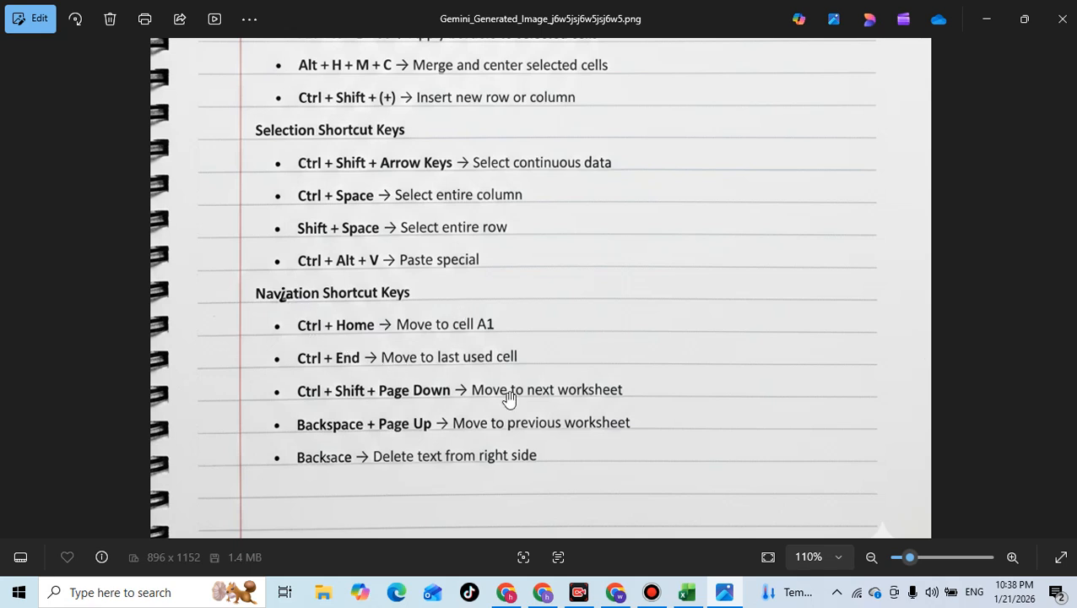
{"action": "left_click", "coordinate": [681, 593]}
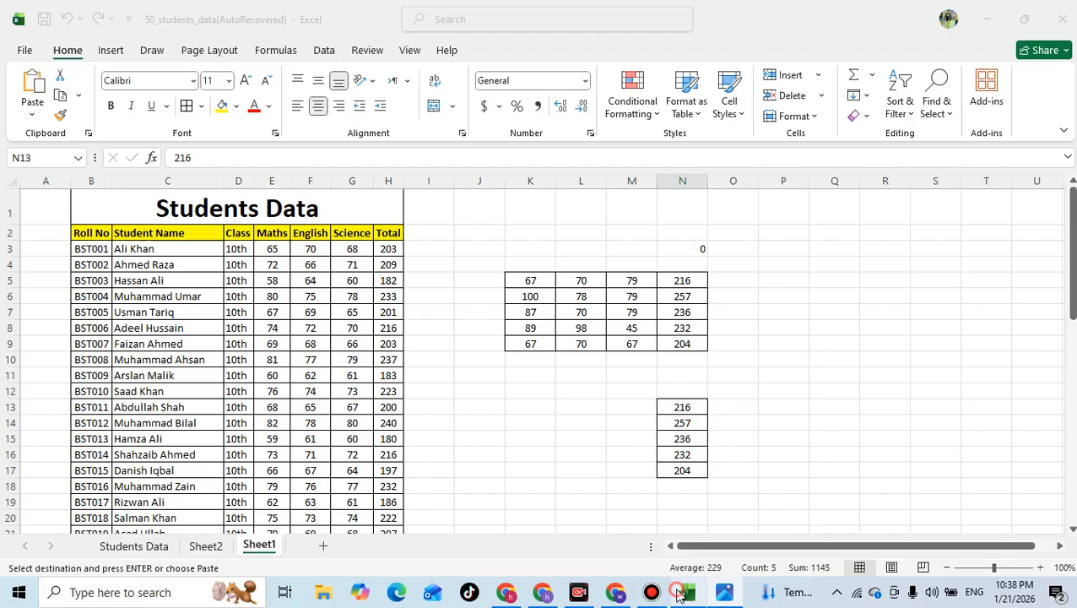
{"action": "left_click", "coordinate": [942, 444]}
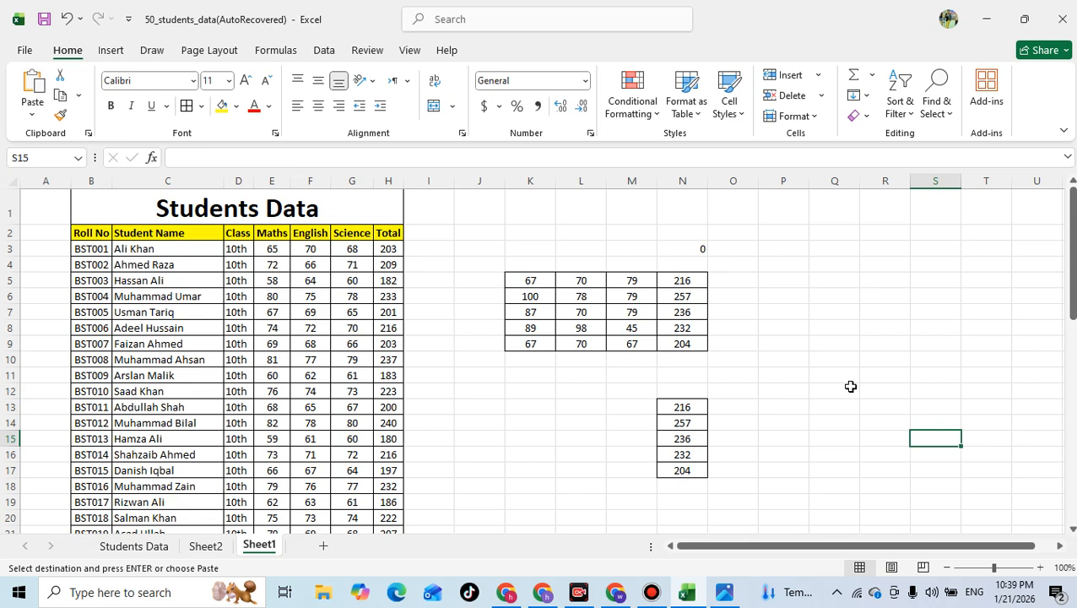
{"action": "key", "text": "ctrl+Home"}
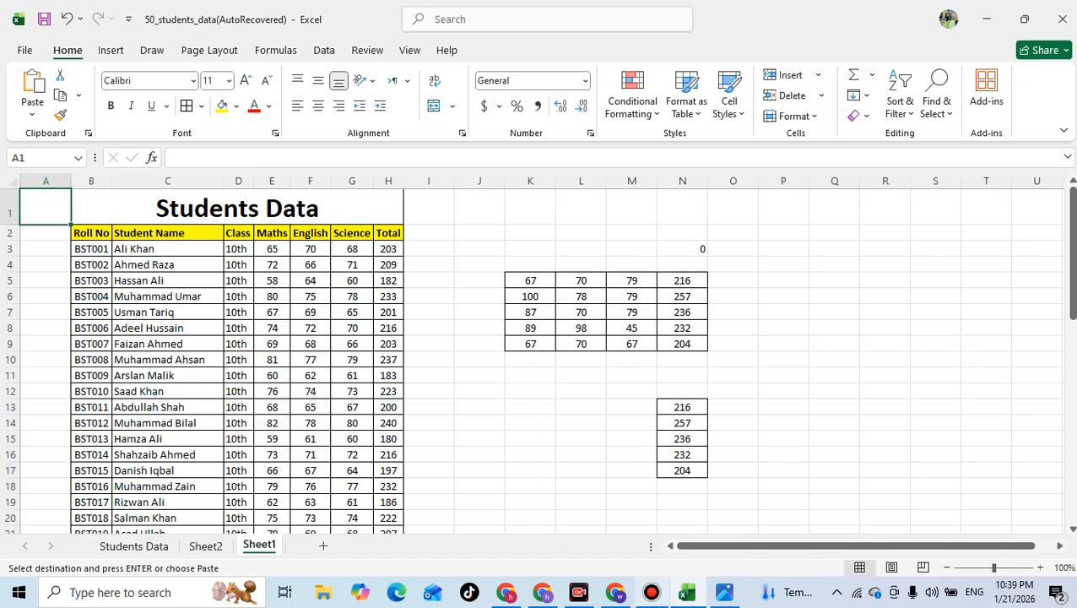
Step: Check the last-used-cell shortcut in the reference image, jump from A1 to the last used cell of Sheet1 and inspect its surroundings
{"action": "left_click", "coordinate": [724, 592]}
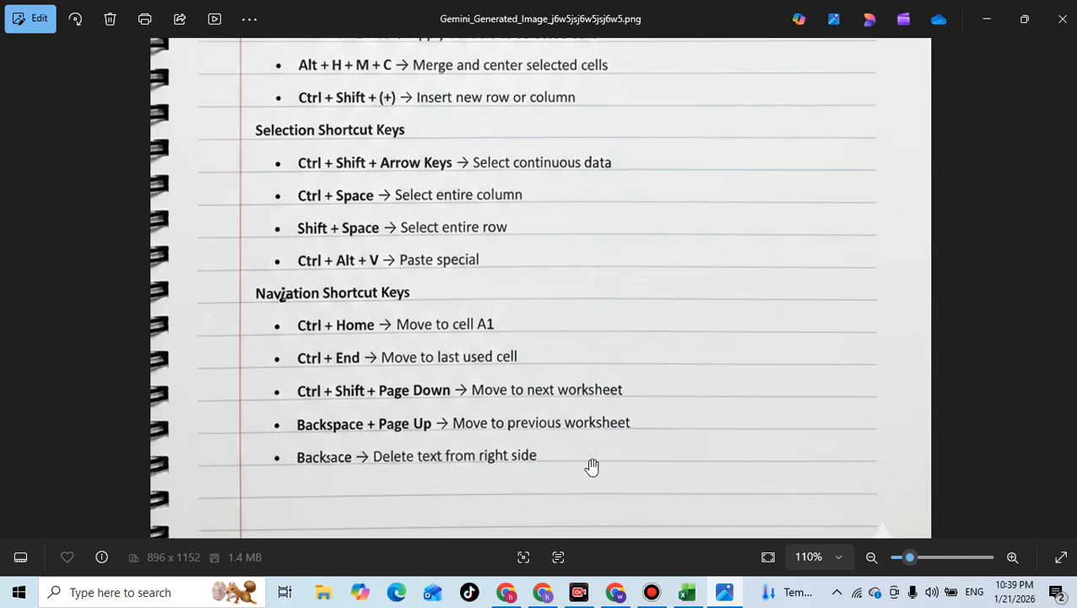
{"action": "left_click", "coordinate": [691, 590]}
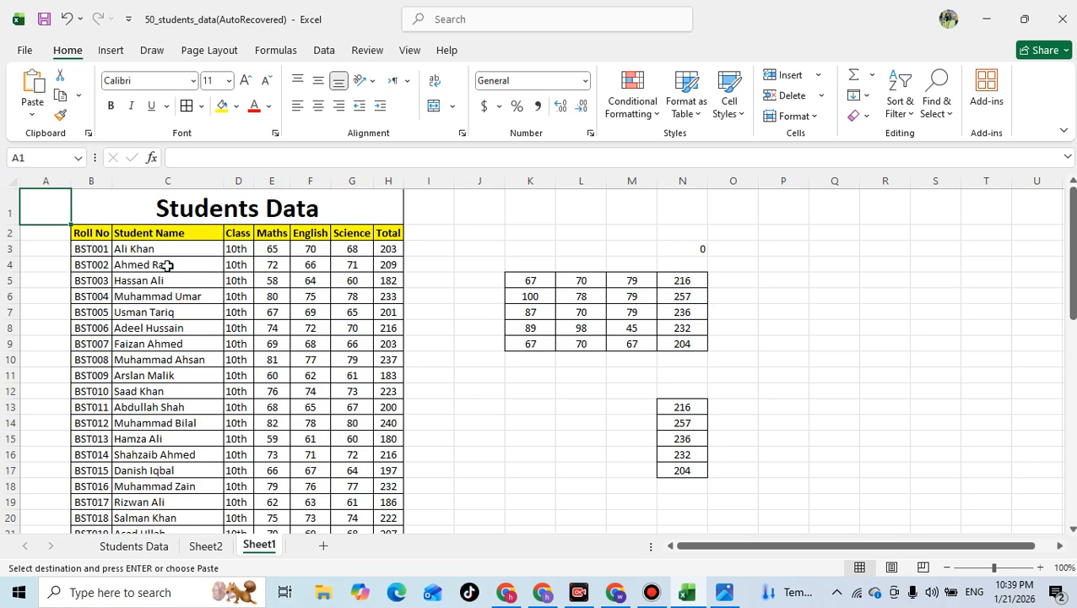
{"action": "key", "text": "ctrl+End"}
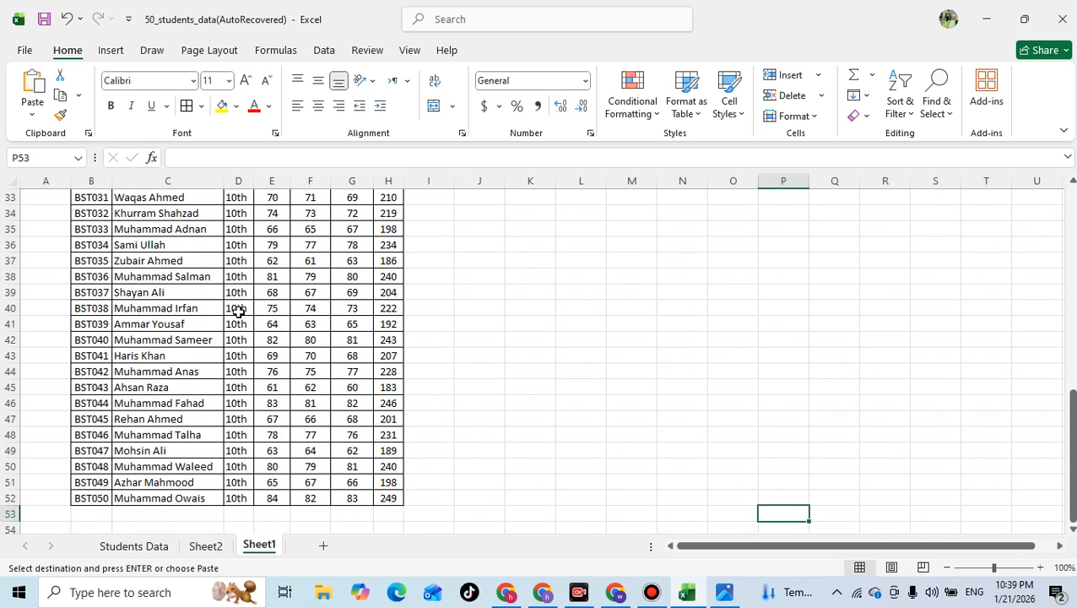
{"action": "scroll", "coordinate": [422, 407], "scroll_direction": "down", "scroll_amount": 2}
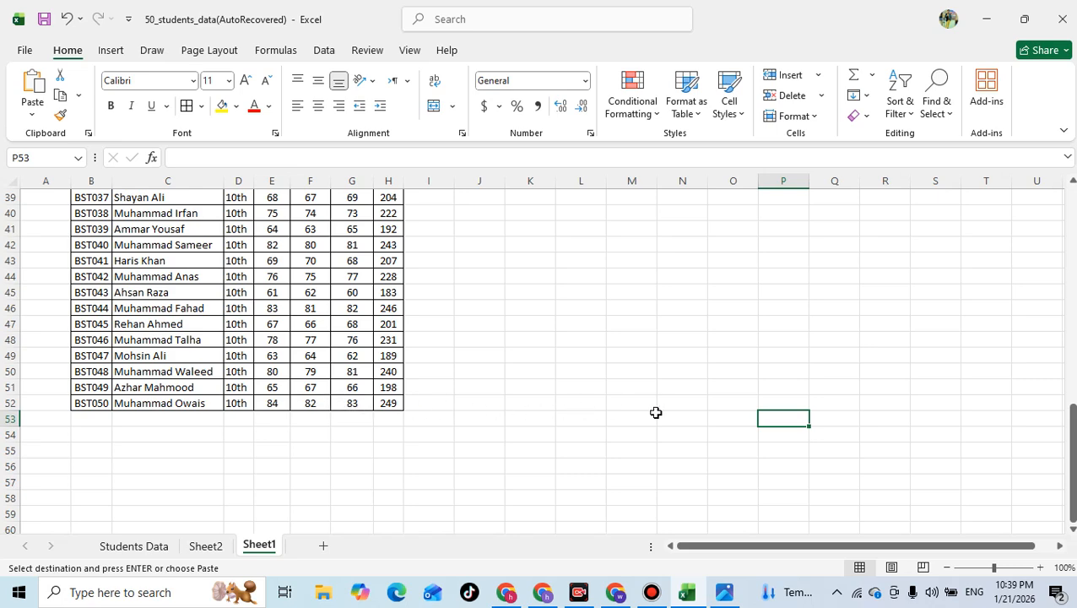
{"action": "scroll", "coordinate": [781, 418], "scroll_direction": "up", "scroll_amount": 13}
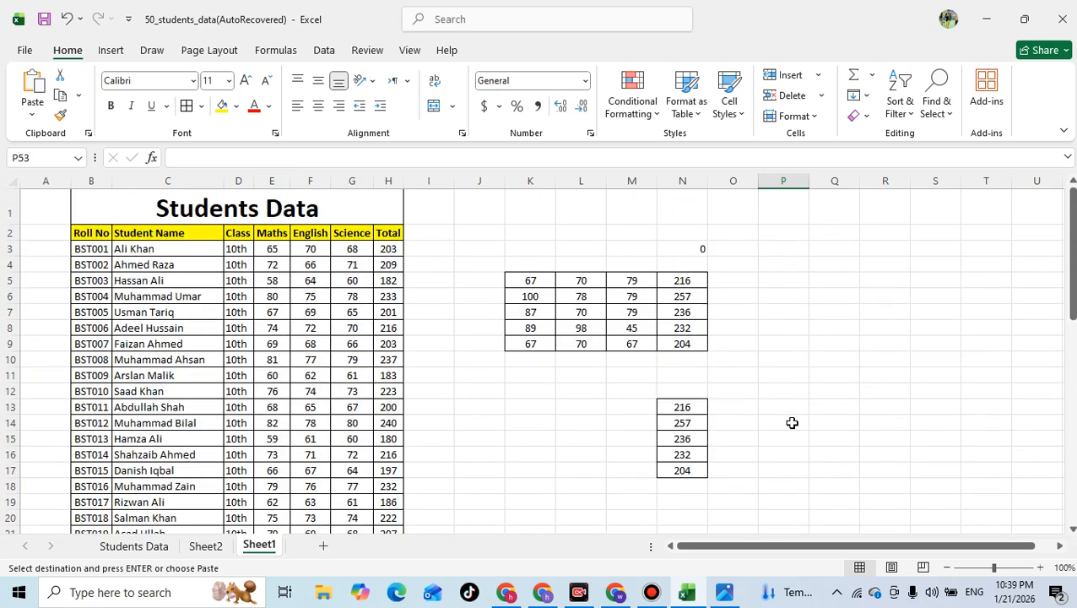
{"action": "scroll", "coordinate": [792, 422], "scroll_direction": "down", "scroll_amount": 2}
{"action": "scroll", "coordinate": [791, 422], "scroll_direction": "down", "scroll_amount": 9}
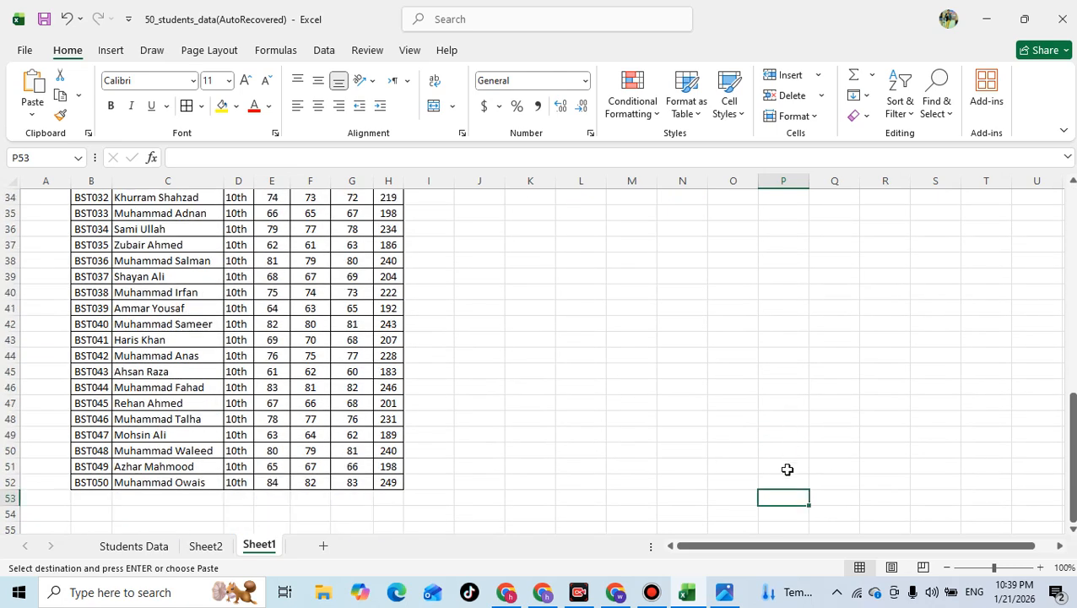
{"action": "scroll", "coordinate": [238, 317], "scroll_direction": "up", "scroll_amount": 11}
Step: Select A1 and O1 in turn, jump from O1 to the last used cell and return to the sheet's beginning
{"action": "left_click", "coordinate": [44, 217]}
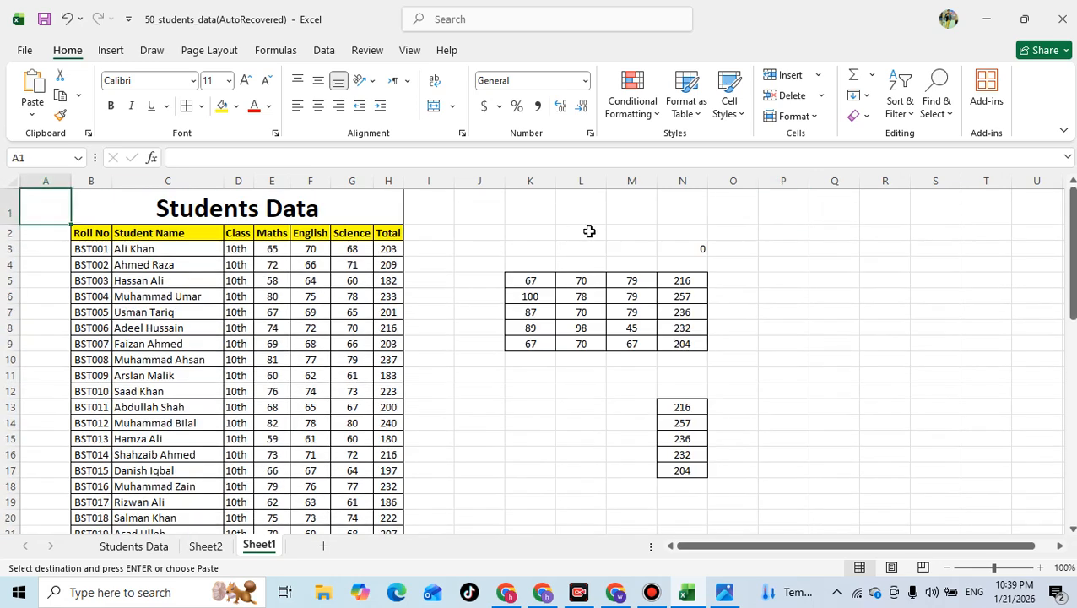
{"action": "left_click", "coordinate": [724, 210]}
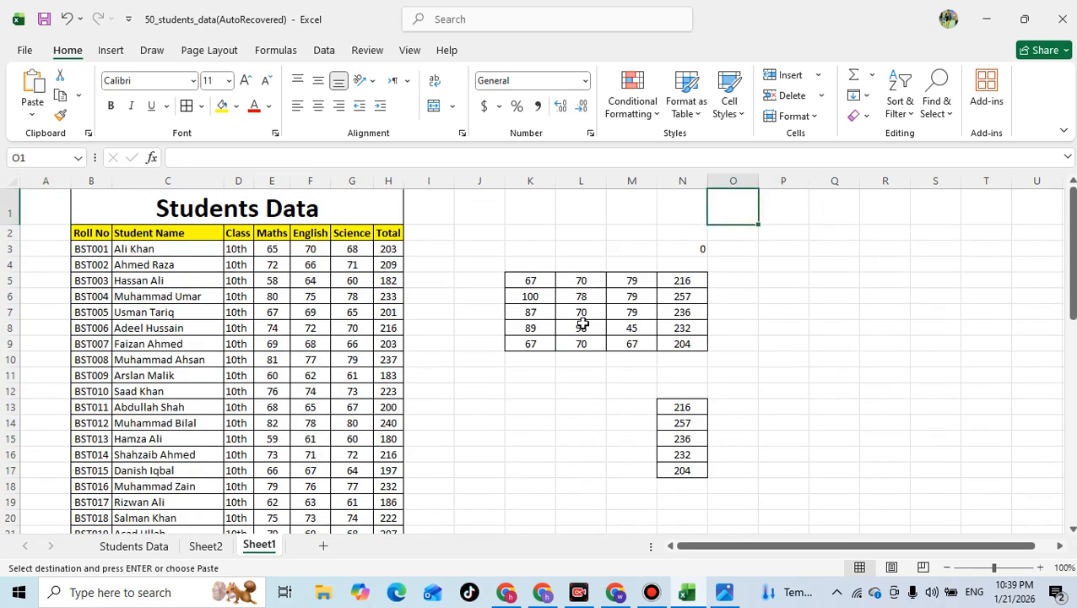
{"action": "key", "text": "ctrl+End"}
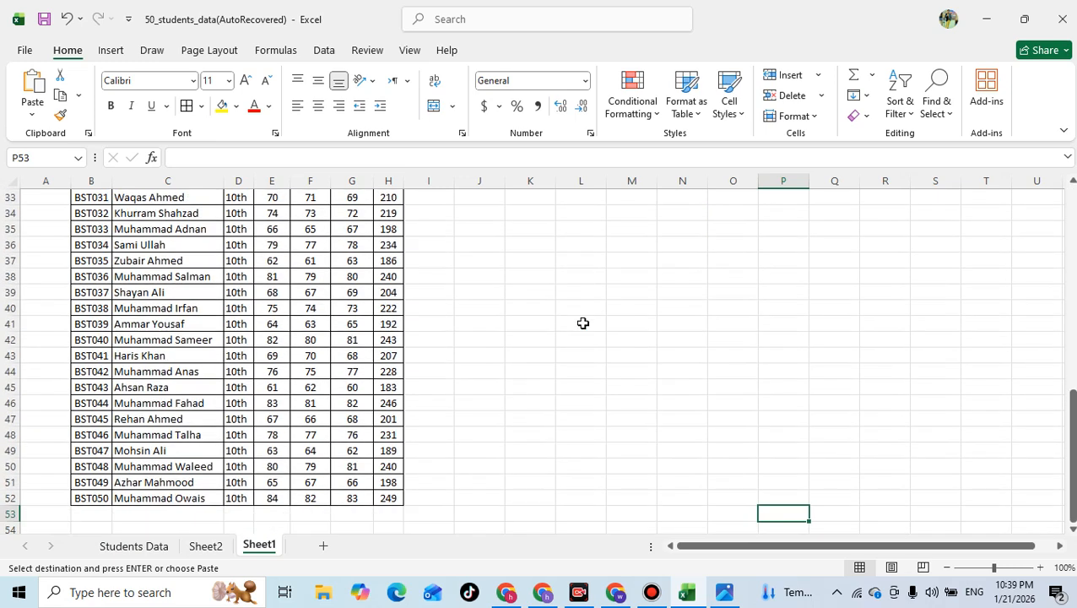
{"action": "scroll", "coordinate": [583, 323], "scroll_direction": "down", "scroll_amount": 3}
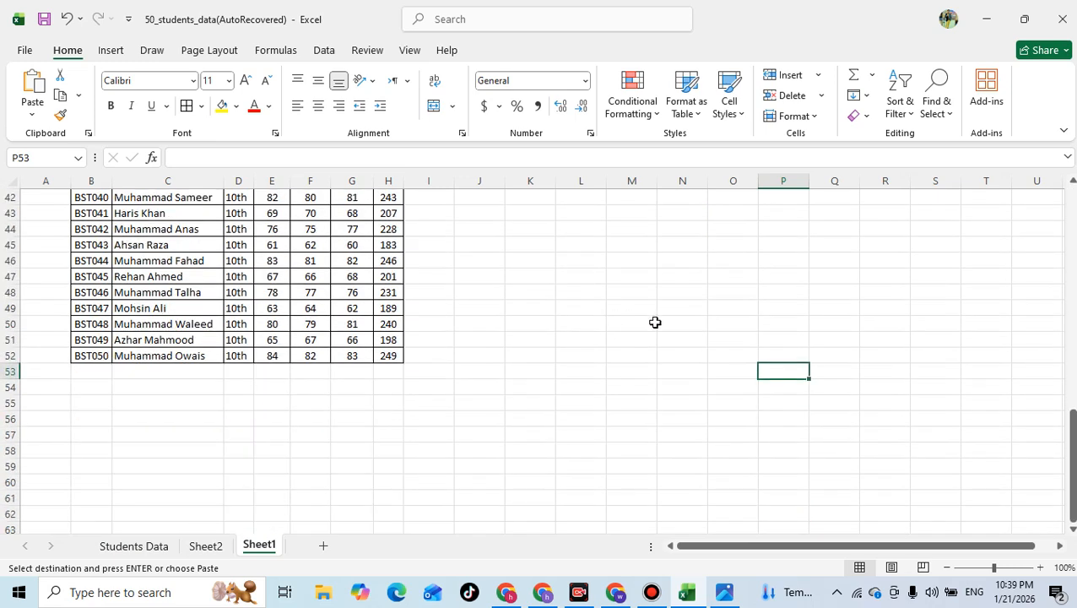
{"action": "scroll", "coordinate": [654, 321], "scroll_direction": "up", "scroll_amount": 14}
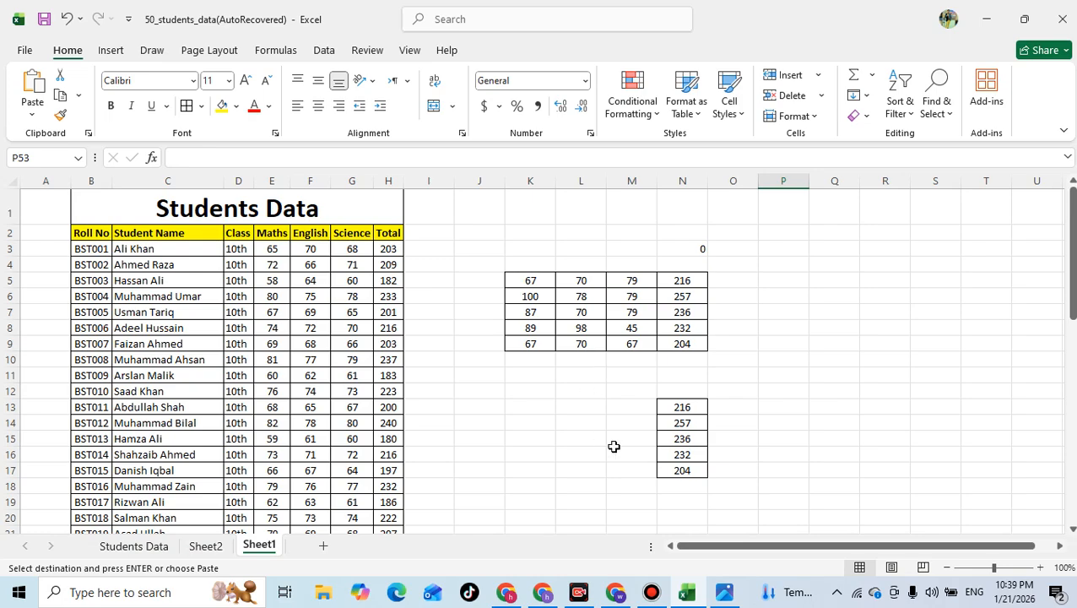
Step: Check the worksheet-switching shortcuts in the reference image, return to Excel and go through the Students Data, Sheet2 and Sheet1 sheets
{"action": "left_click", "coordinate": [724, 591]}
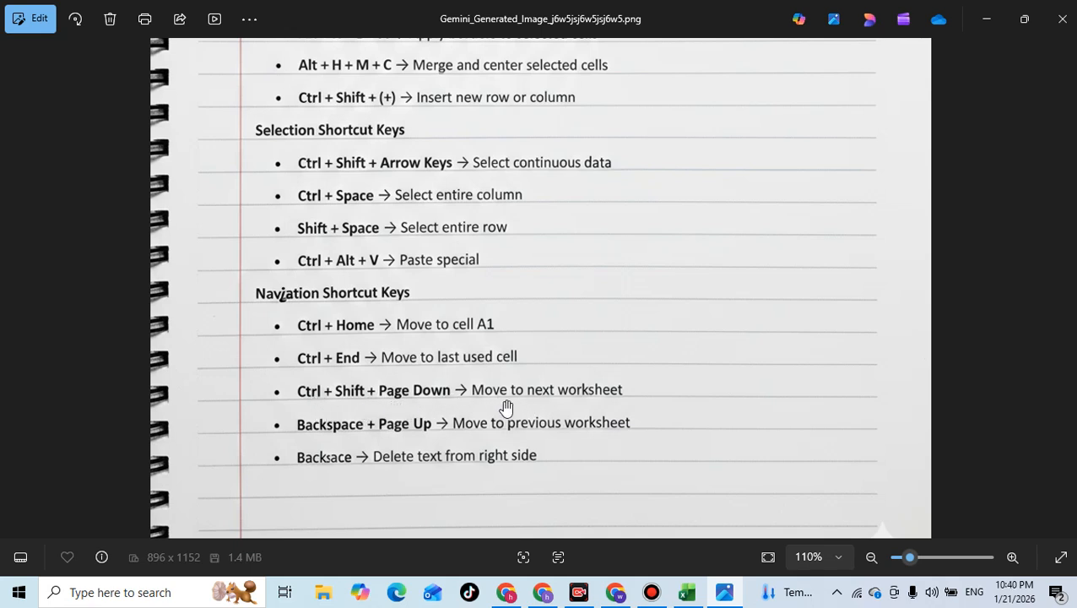
{"action": "left_click", "coordinate": [686, 592]}
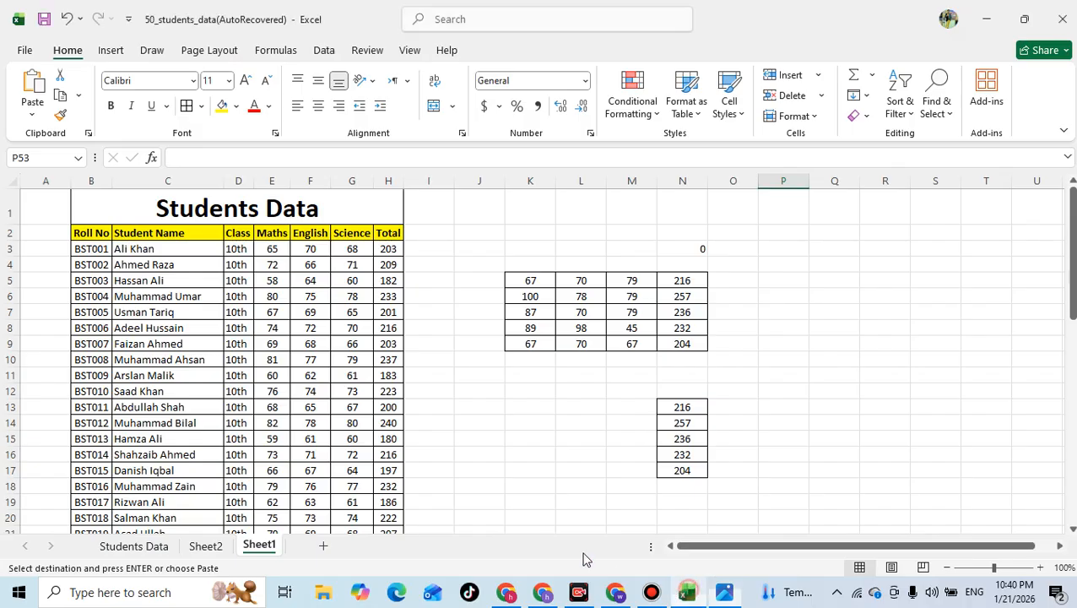
{"action": "left_click", "coordinate": [134, 546]}
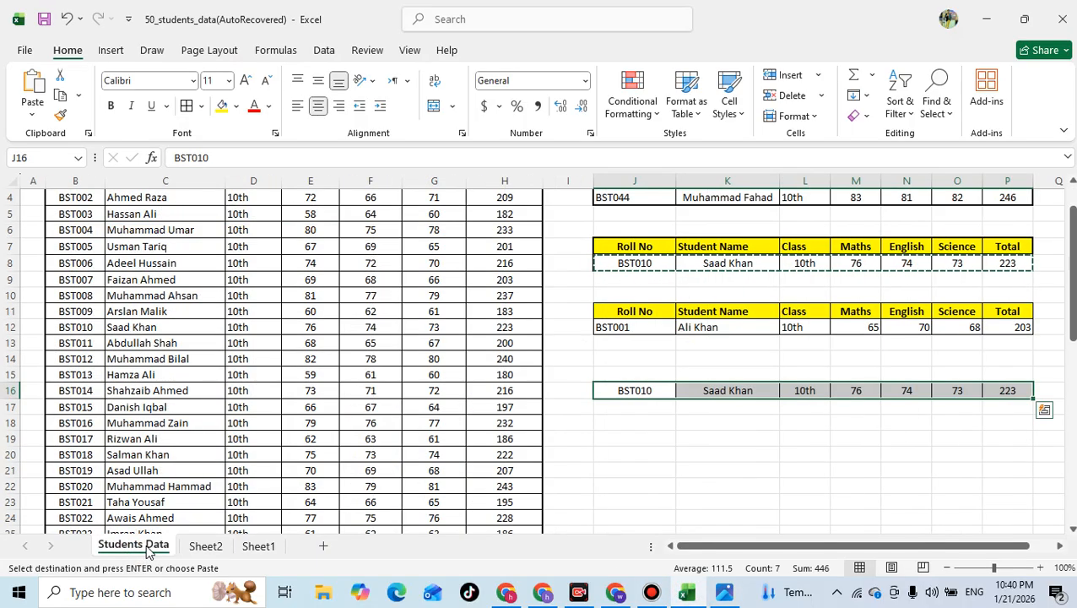
{"action": "left_click", "coordinate": [201, 547]}
{"action": "left_click", "coordinate": [253, 546]}
Step: Add two blank worksheets after Sheet1, return to the Students Data sheet and end copy mode
{"action": "left_click", "coordinate": [322, 545]}
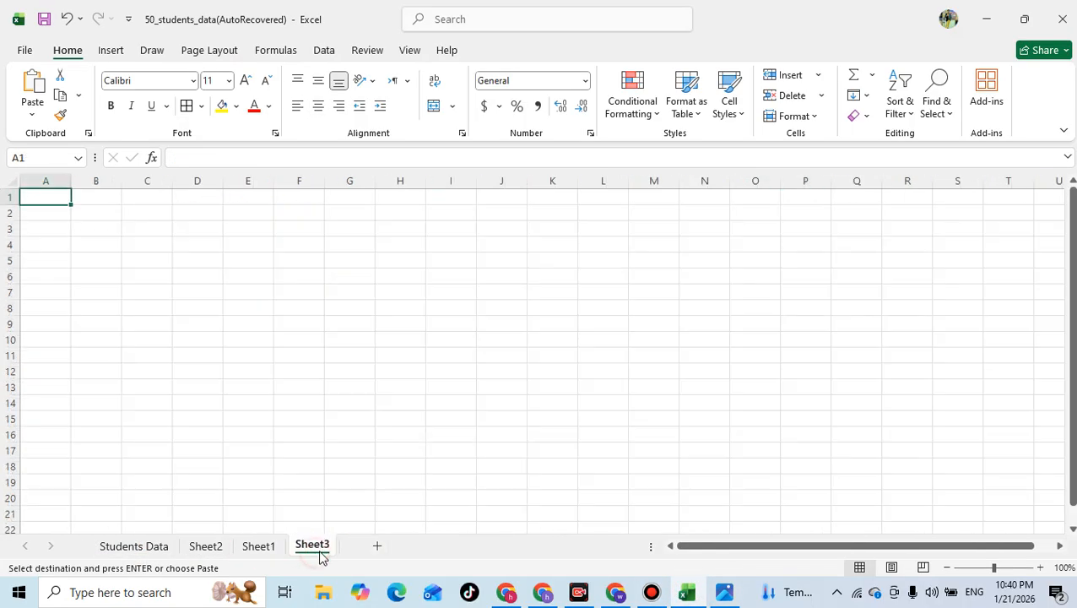
{"action": "left_click", "coordinate": [374, 546]}
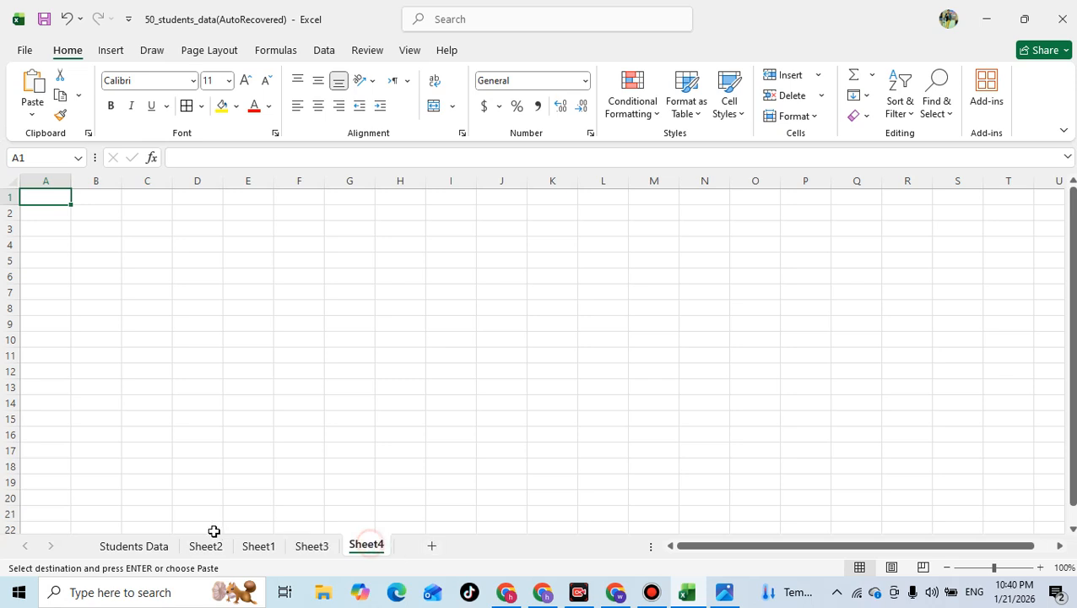
{"action": "left_click", "coordinate": [160, 544]}
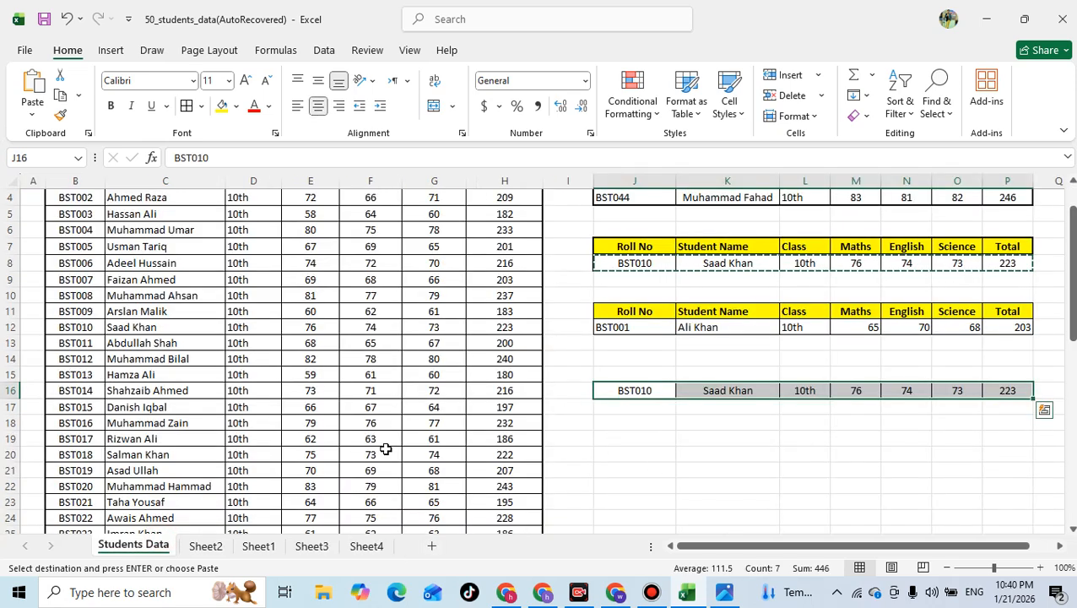
{"action": "key", "text": "Escape"}
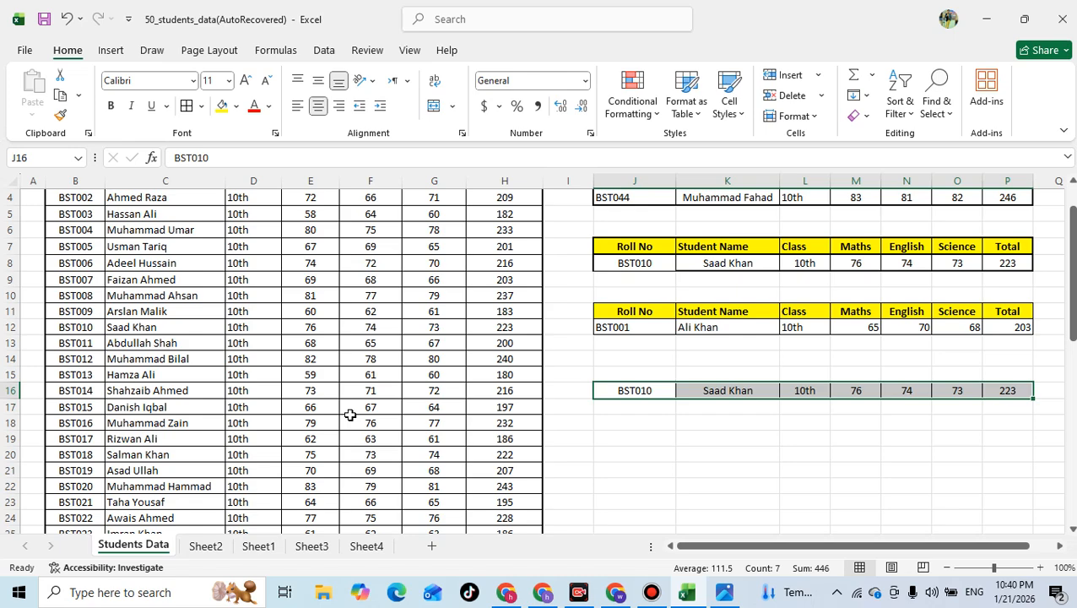
Step: Step forward from the Students Data sheet through all worksheets to Sheet4, and move back through them to Students Data
{"action": "key", "text": "ctrl+Page_Down"}
{"action": "key", "text": "ctrl+Page_Down"}
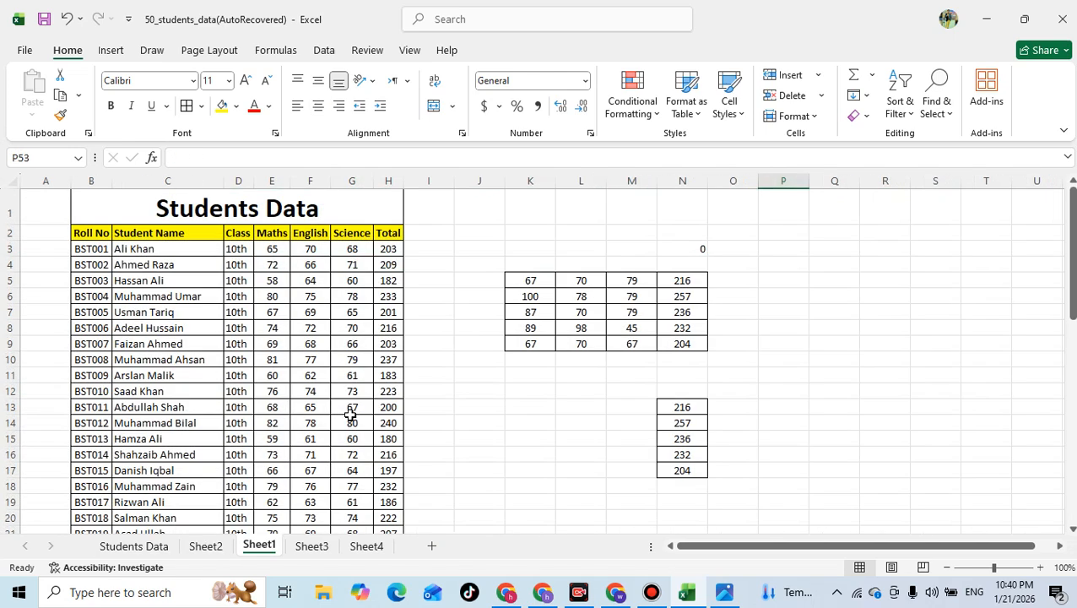
{"action": "key", "text": "ctrl+Page_Down"}
{"action": "key", "text": "ctrl+Page_Down"}
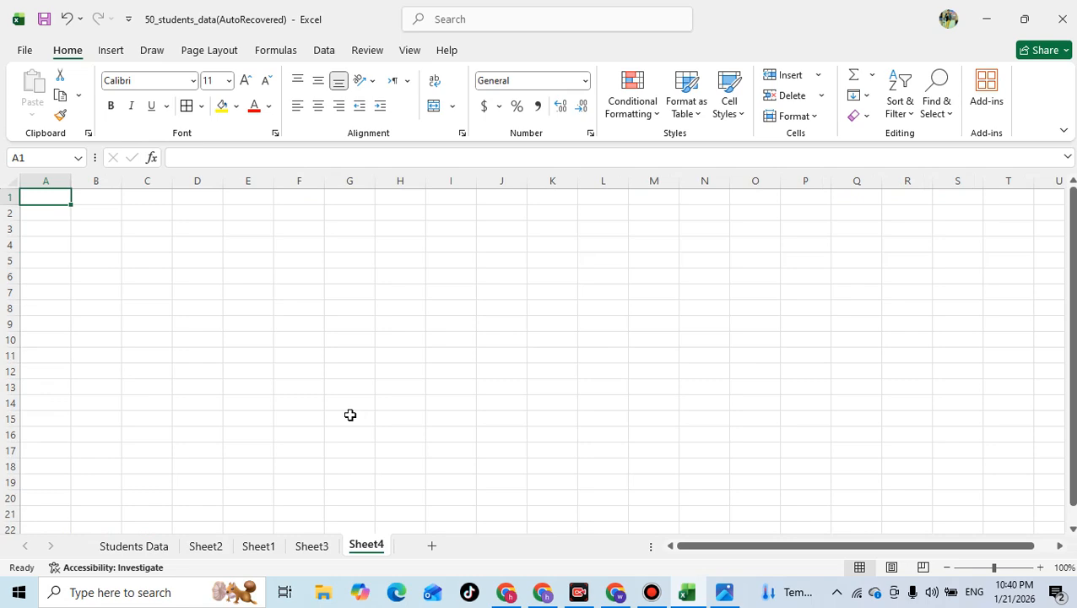
{"action": "key", "text": "ctrl+Page_Up"}
{"action": "key", "text": "ctrl+Page_Up"}
{"action": "key", "text": "ctrl+Page_Up"}
{"action": "key", "text": "ctrl+Page_Up"}
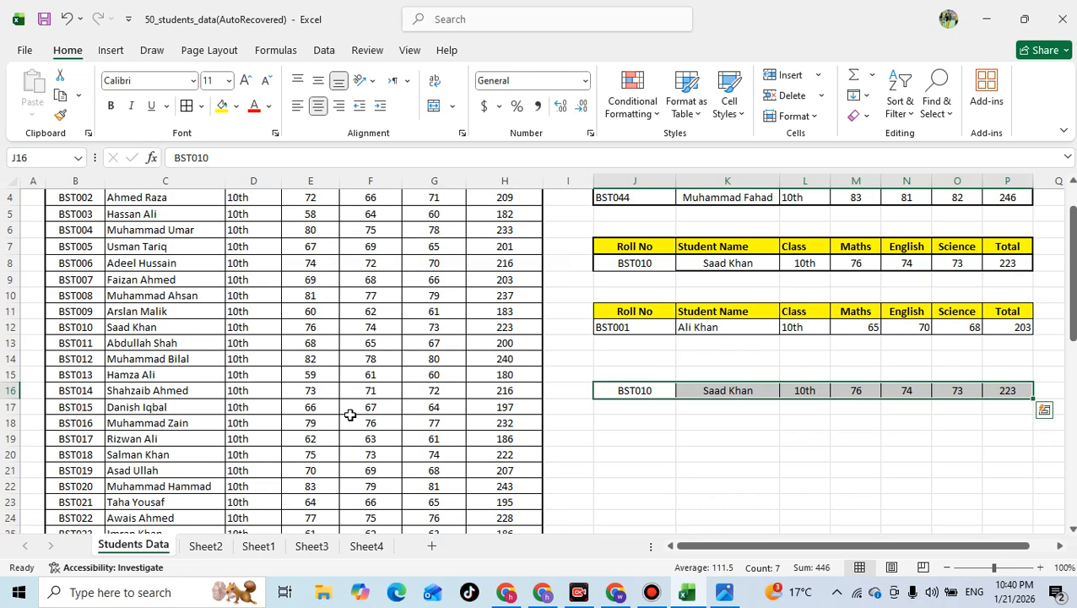
Step: Move forward from the Students Data sheet to Sheet3 and return sheet by sheet to Students Data
{"action": "key", "text": "ctrl+Page_Down"}
{"action": "key", "text": "ctrl+Page_Down"}
{"action": "key", "text": "ctrl+Page_Down"}
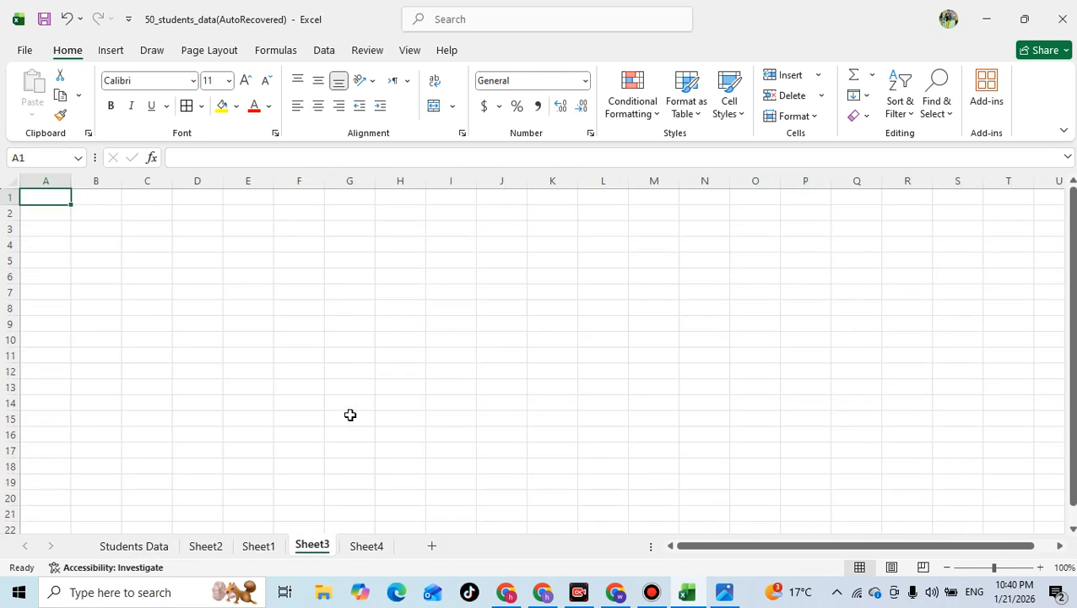
{"action": "key", "text": "ctrl+Page_Up"}
{"action": "key", "text": "ctrl+Page_Up"}
{"action": "key", "text": "ctrl+Page_Up"}
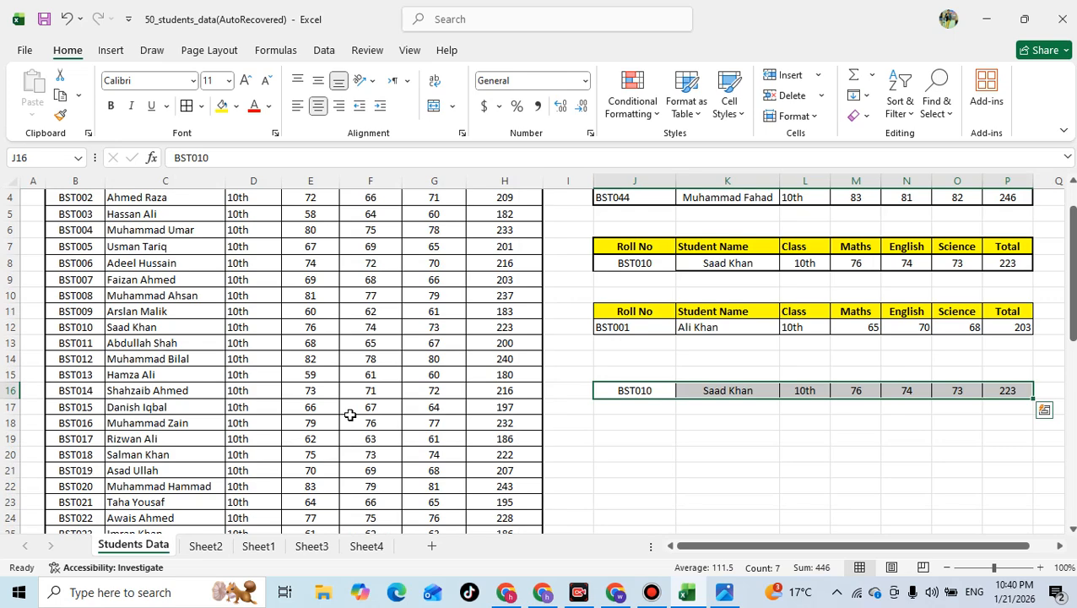
Step: Repeat the forward worksheet switching from Students Data past Sheet1, and return to the Students Data sheet
{"action": "key", "text": "ctrl+Page_Down"}
{"action": "key", "text": "ctrl+Page_Down"}
{"action": "key", "text": "ctrl+Page_Down"}
{"action": "key", "text": "ctrl+Page_Down"}
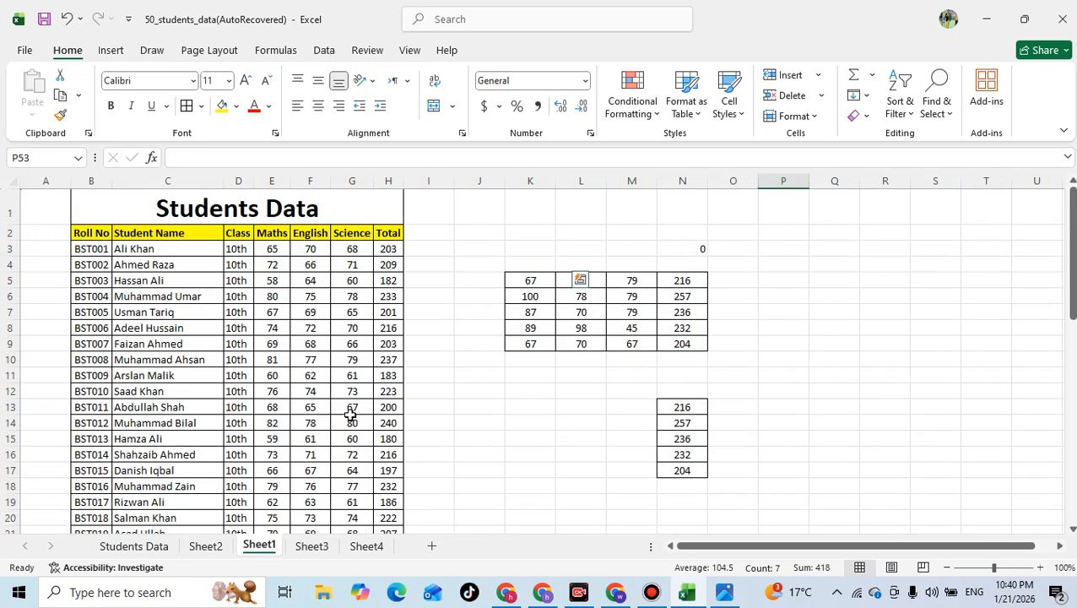
{"action": "key", "text": "ctrl+Page_Up"}
{"action": "key", "text": "ctrl+Page_Up"}
{"action": "key", "text": "ctrl+Page_Up"}
{"action": "key", "text": "ctrl+Page_Up"}
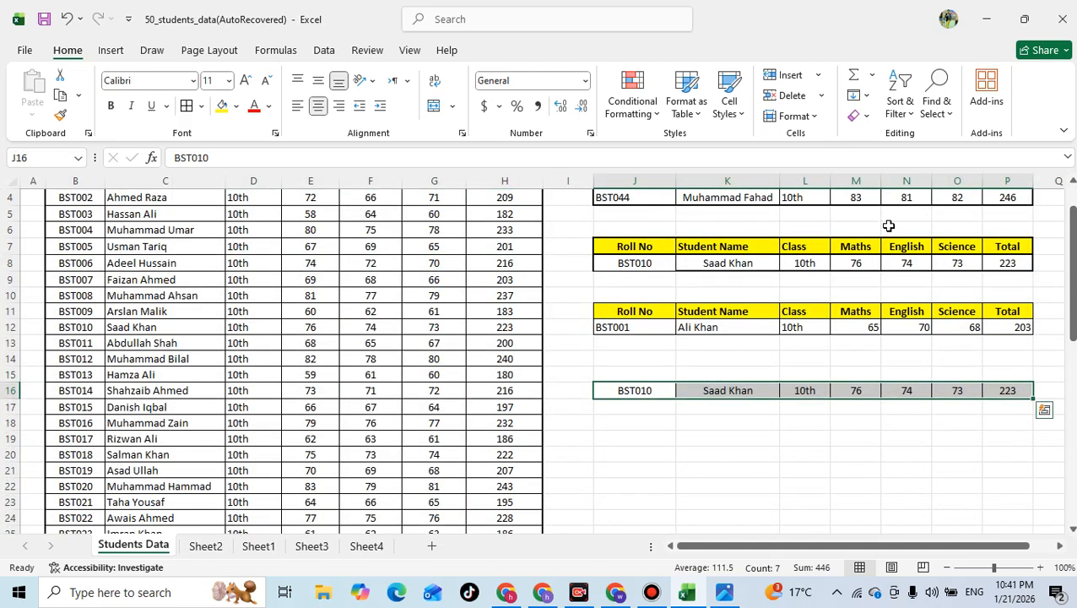
Step: Switch to the reference image and read the worksheet-switching and Backspace entries under the navigation shortcuts
{"action": "left_click", "coordinate": [724, 591]}
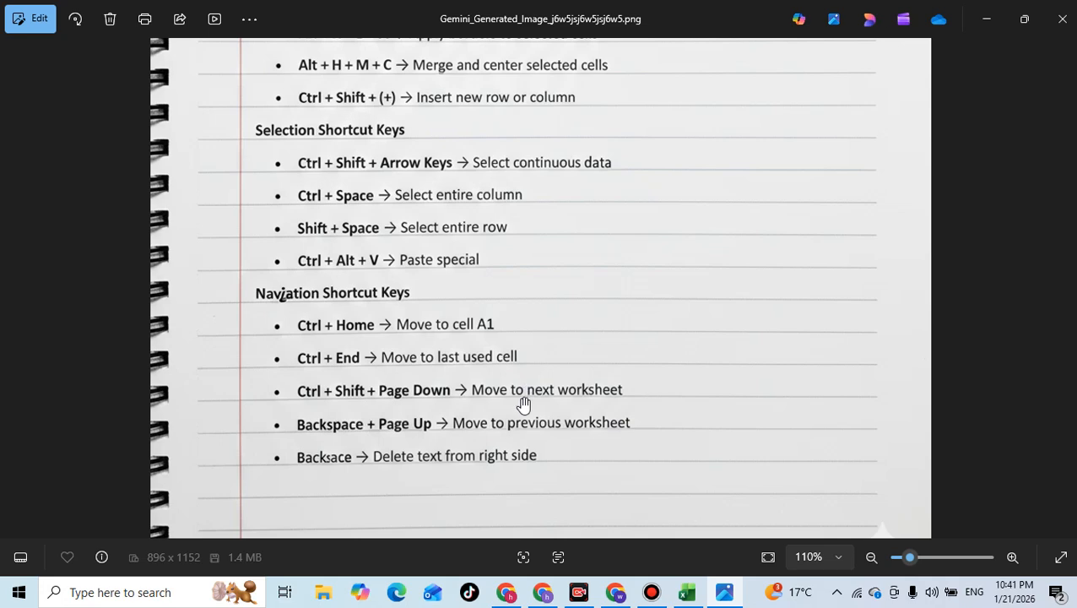
{"action": "scroll", "coordinate": [493, 460], "scroll_direction": "up", "scroll_amount": 5}
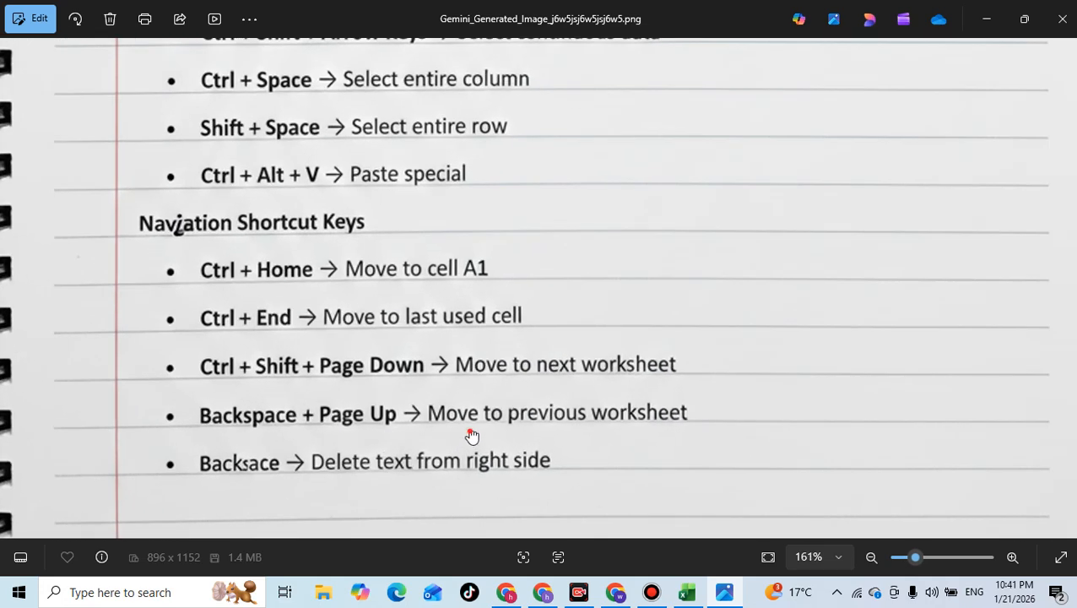
{"action": "left_click_drag", "start_coordinate": [471, 434], "coordinate": [473, 424]}
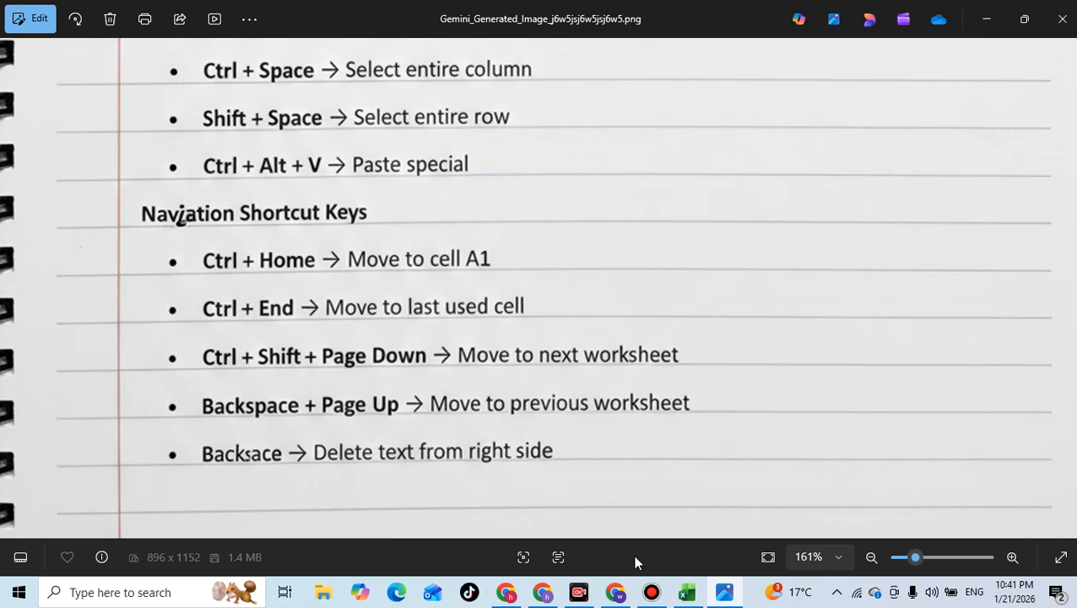
Step: Back in Excel, erase the end of the B1 title backward to "Xl" and restore it to "Result Sheet with Xlookup"
{"action": "left_click", "coordinate": [686, 591]}
{"action": "scroll", "coordinate": [498, 437], "scroll_direction": "up", "scroll_amount": 1}
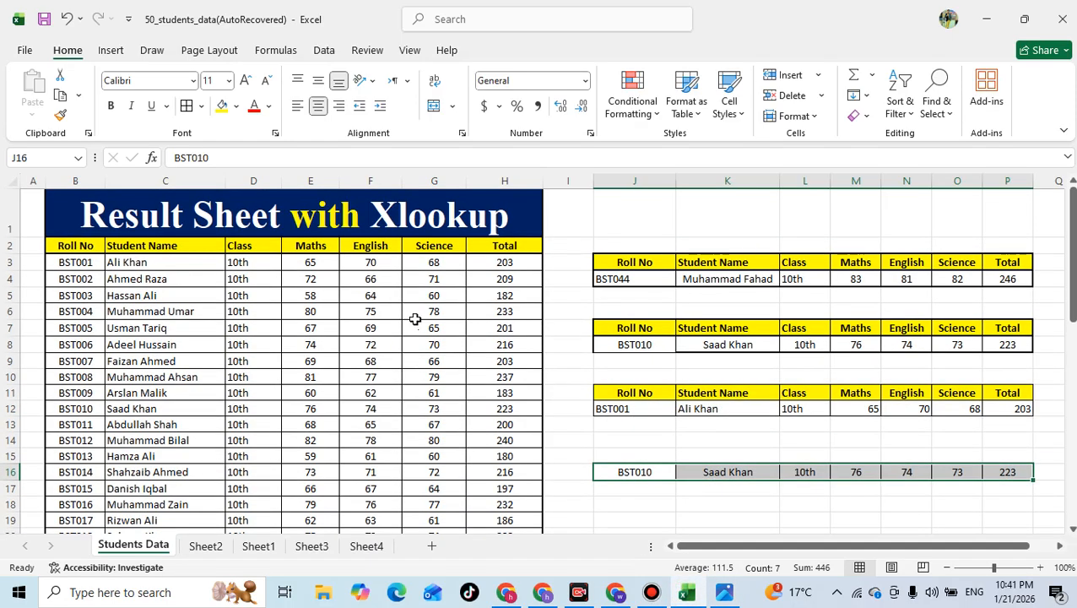
{"action": "double_click", "coordinate": [456, 215]}
{"action": "left_click", "coordinate": [527, 219]}
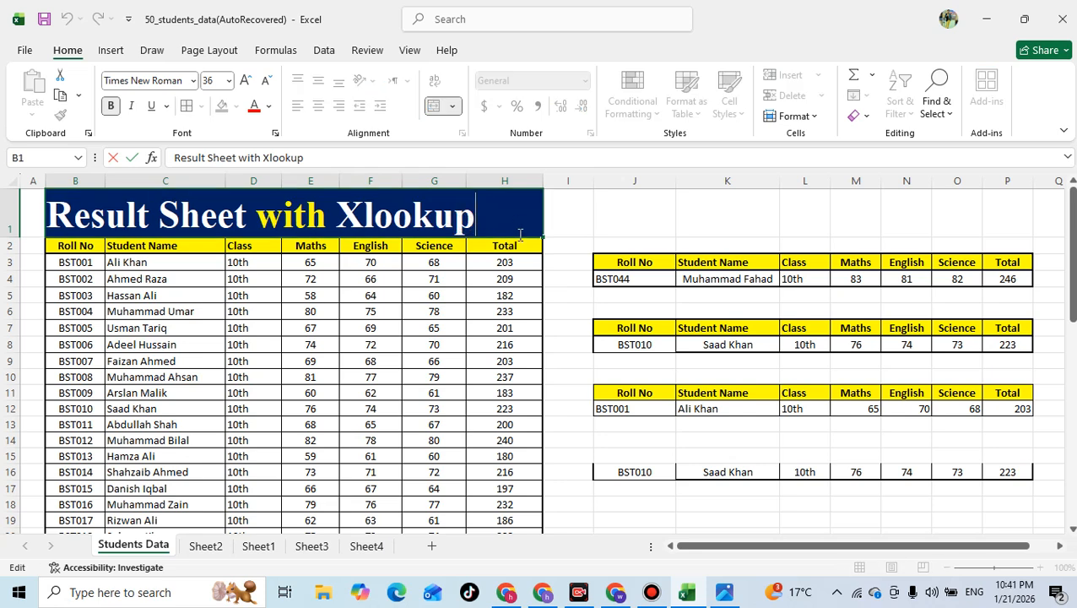
{"action": "key", "text": "BackSpace"}
{"action": "key", "text": "BackSpace"}
{"action": "key", "text": "BackSpace"}
{"action": "key", "text": "BackSpace"}
{"action": "key", "text": "BackSpace"}
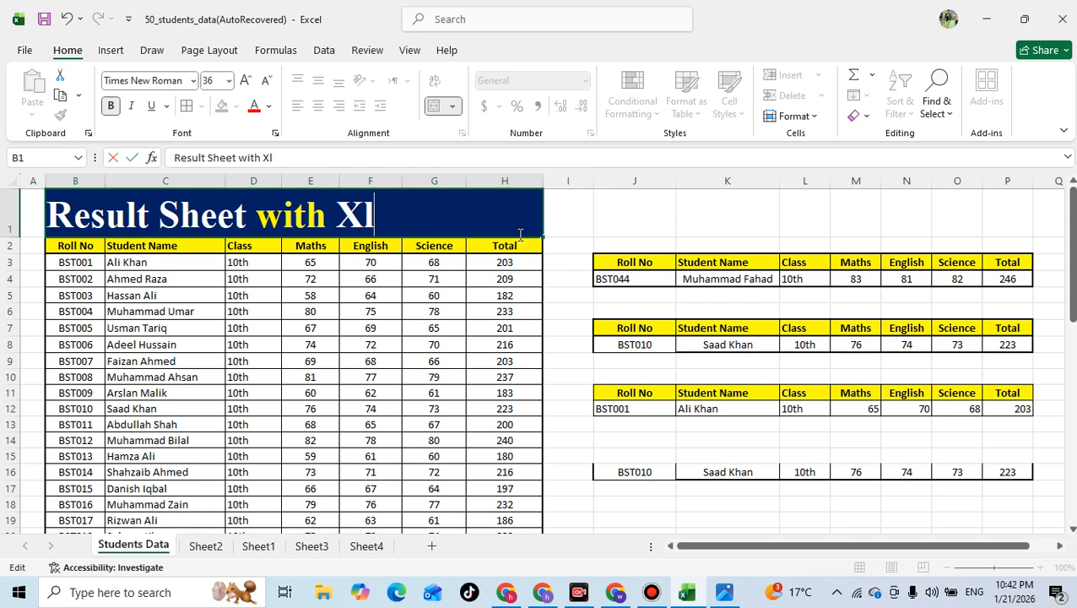
{"action": "type", "text": "ookup"}
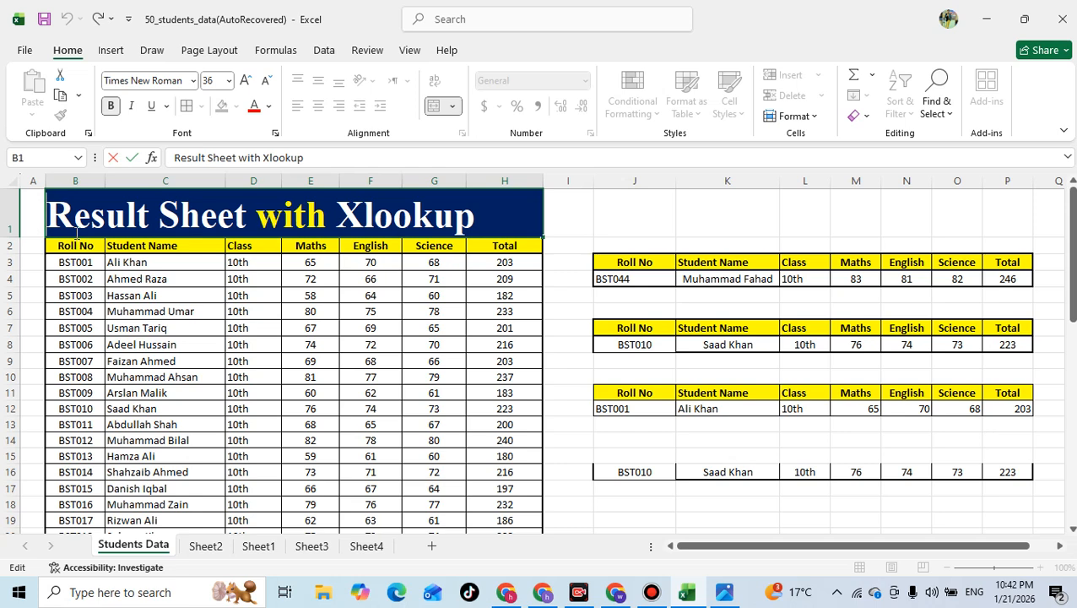
Step: Erase the B1 title forward from its first character until the cell is empty, and undo the deletion
{"action": "key", "text": "Delete"}
{"action": "key", "text": "Delete"}
{"action": "key", "text": "Delete"}
{"action": "key", "text": "Delete"}
{"action": "key", "text": "Delete"}
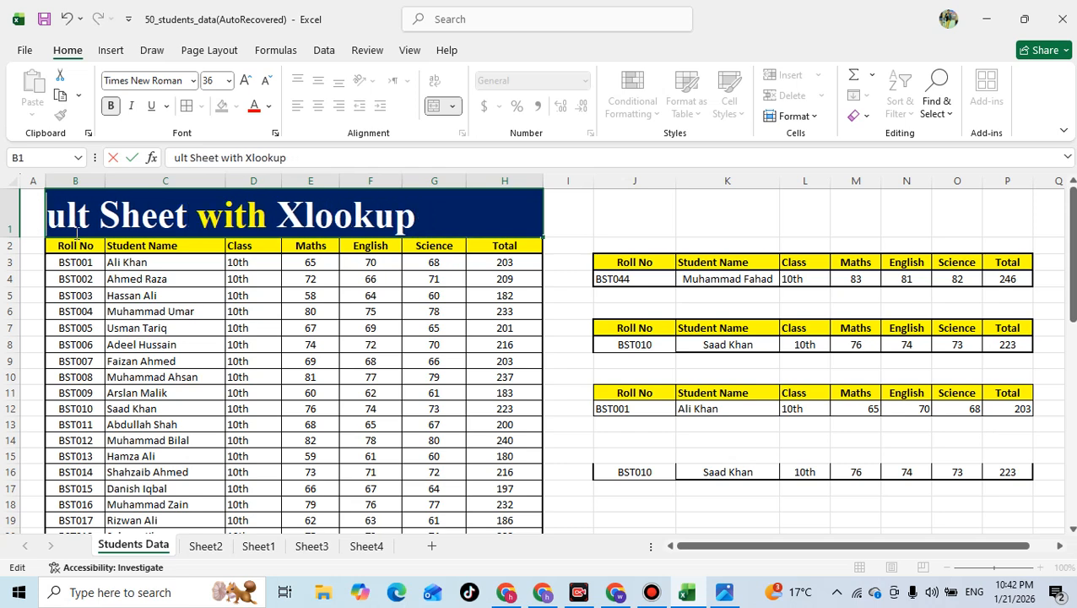
{"action": "key", "text": "Delete"}
{"action": "key", "text": "Delete"}
{"action": "key", "text": "Delete"}
{"action": "key", "text": "Delete"}
{"action": "key", "text": "Delete"}
{"action": "key", "text": "Delete"}
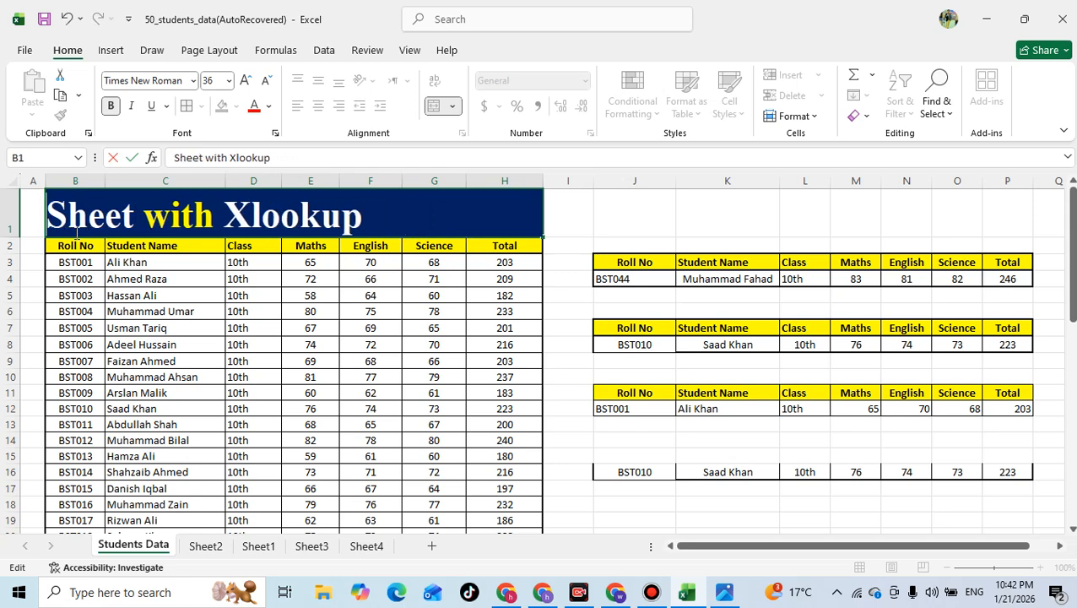
{"action": "key", "text": "Delete"}
{"action": "key", "text": "Delete"}
{"action": "key", "text": "Delete"}
{"action": "key", "text": "Delete"}
{"action": "key", "text": "Delete"}
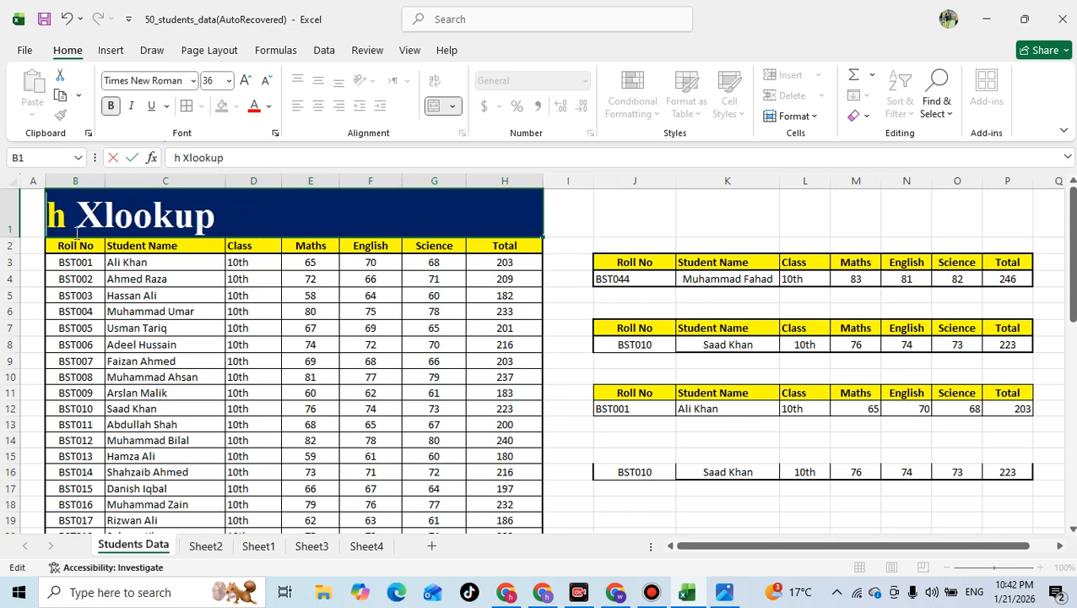
{"action": "key", "text": "Delete"}
{"action": "key", "text": "Delete"}
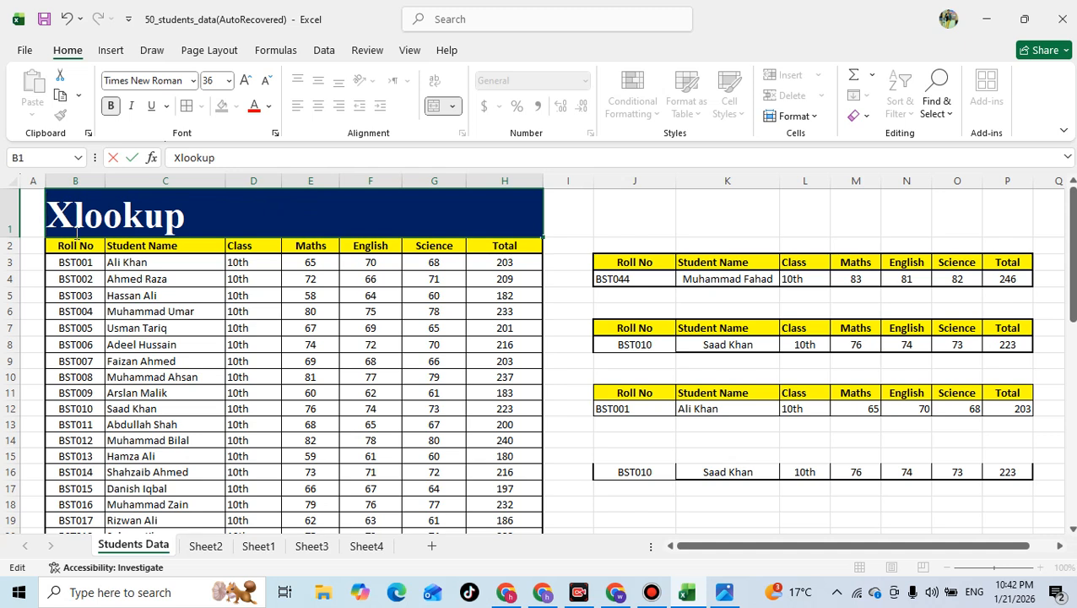
{"action": "key", "text": "Delete"}
{"action": "key", "text": "Delete"}
{"action": "key", "text": "Delete"}
{"action": "key", "text": "Delete"}
{"action": "key", "text": "Delete"}
{"action": "key", "text": "Delete"}
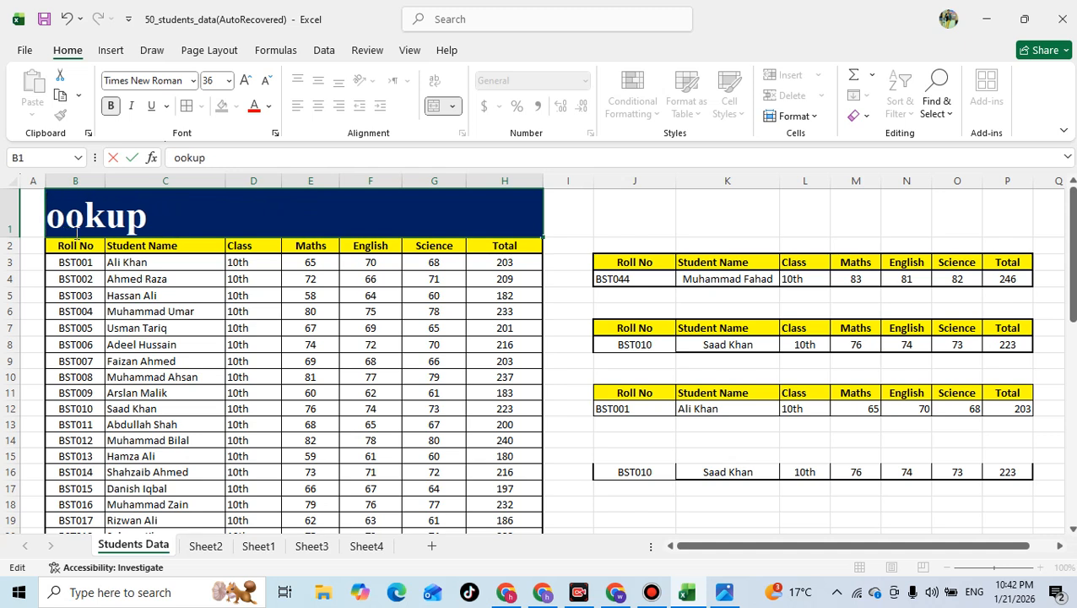
{"action": "key", "text": "Delete"}
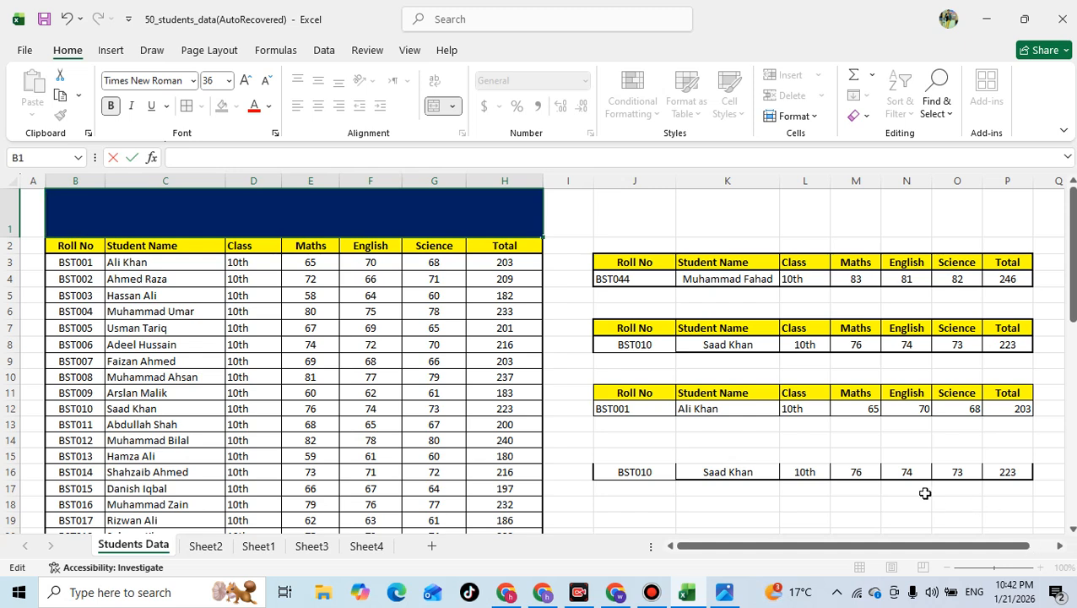
{"action": "left_click", "coordinate": [375, 391]}
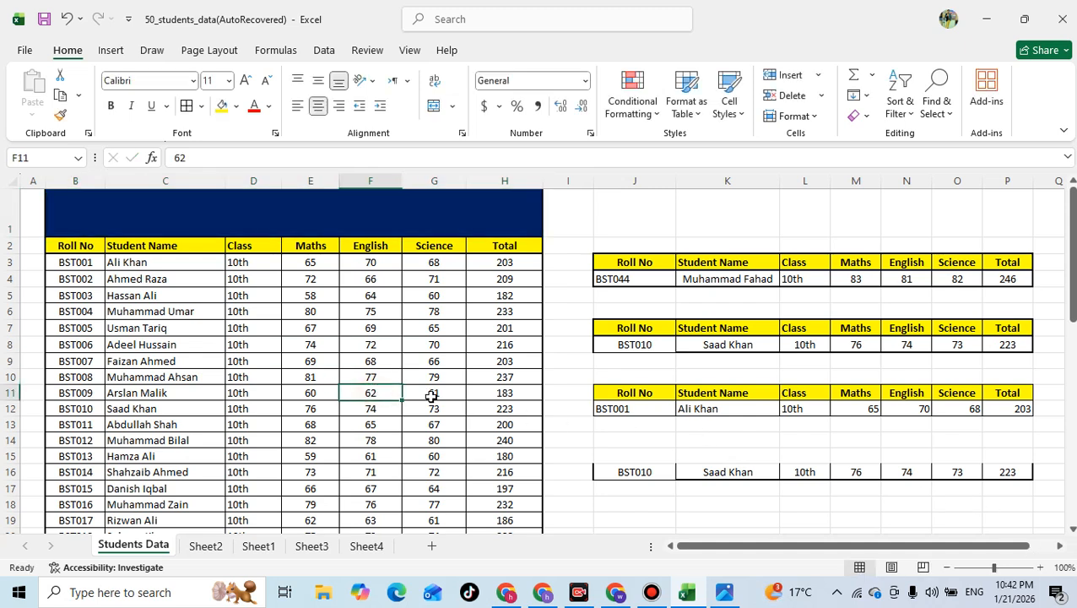
{"action": "key", "text": "ctrl+z"}
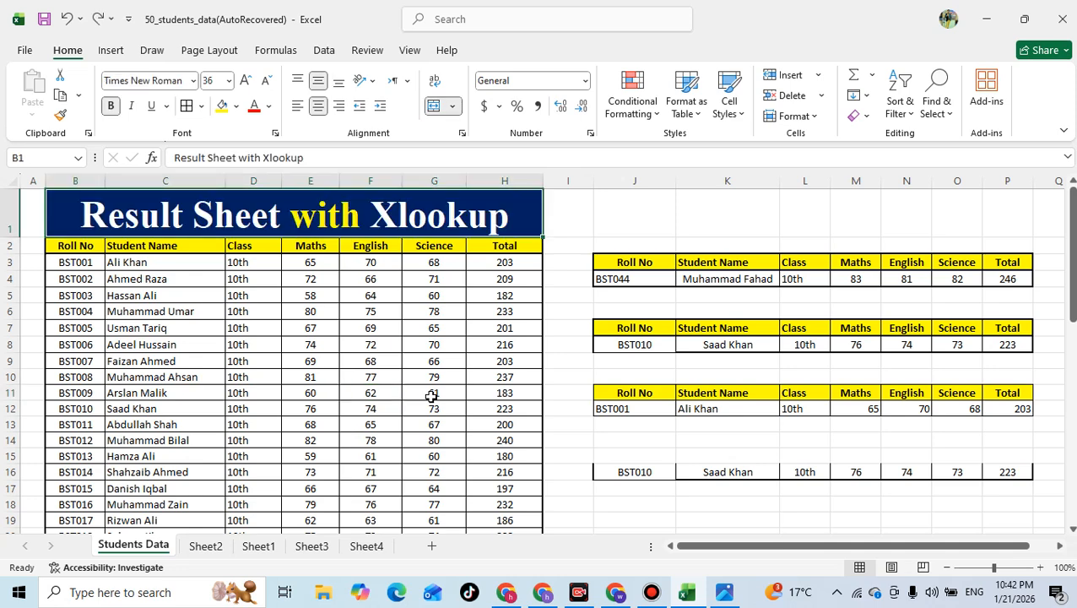
{"action": "double_click", "coordinate": [86, 216]}
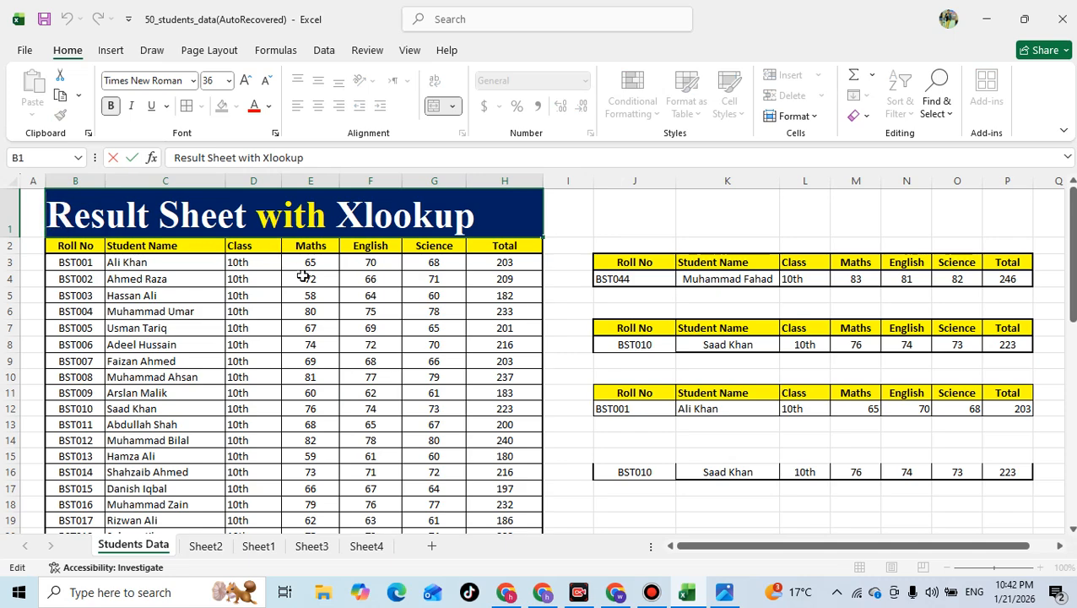
Step: Switch to the reference image and review the shortcut lists from the navigation section back up to the editing section
{"action": "left_click", "coordinate": [741, 596]}
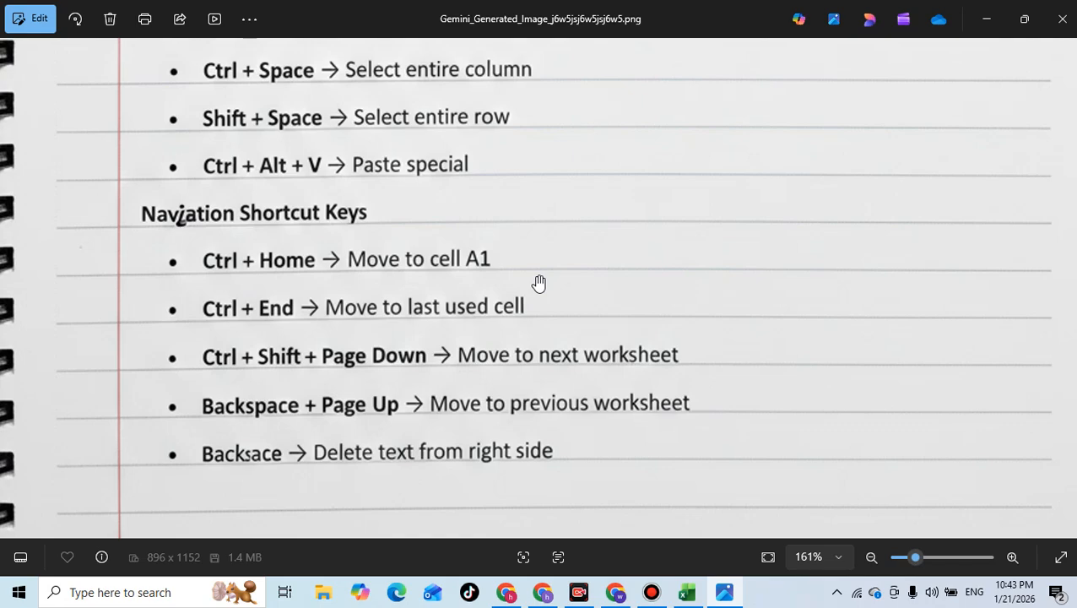
{"action": "scroll", "coordinate": [539, 283], "scroll_direction": "up", "scroll_amount": 2}
{"action": "scroll", "coordinate": [539, 283], "scroll_direction": "down", "scroll_amount": 4}
{"action": "left_click_drag", "start_coordinate": [509, 238], "coordinate": [540, 425]}
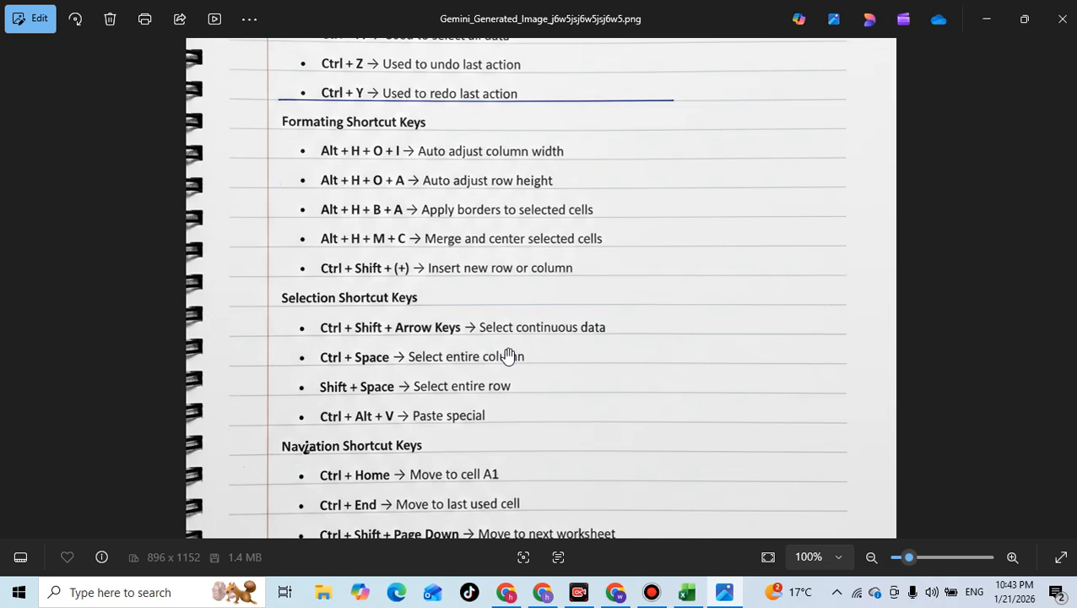
{"action": "scroll", "coordinate": [502, 333], "scroll_direction": "up", "scroll_amount": 1}
{"action": "left_click_drag", "start_coordinate": [483, 224], "coordinate": [485, 314]}
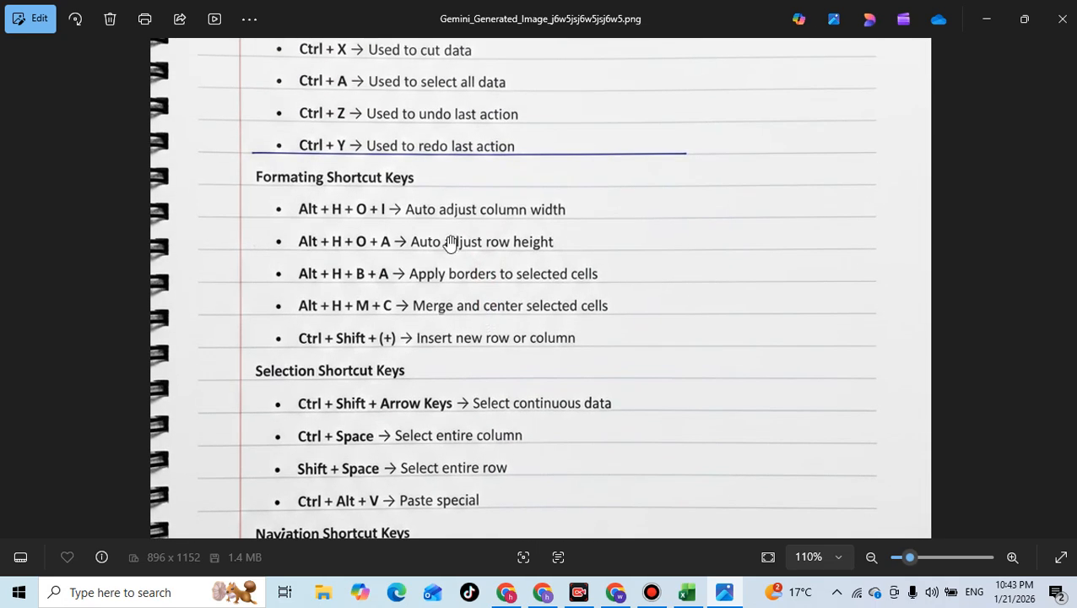
{"action": "left_click_drag", "start_coordinate": [451, 247], "coordinate": [462, 344]}
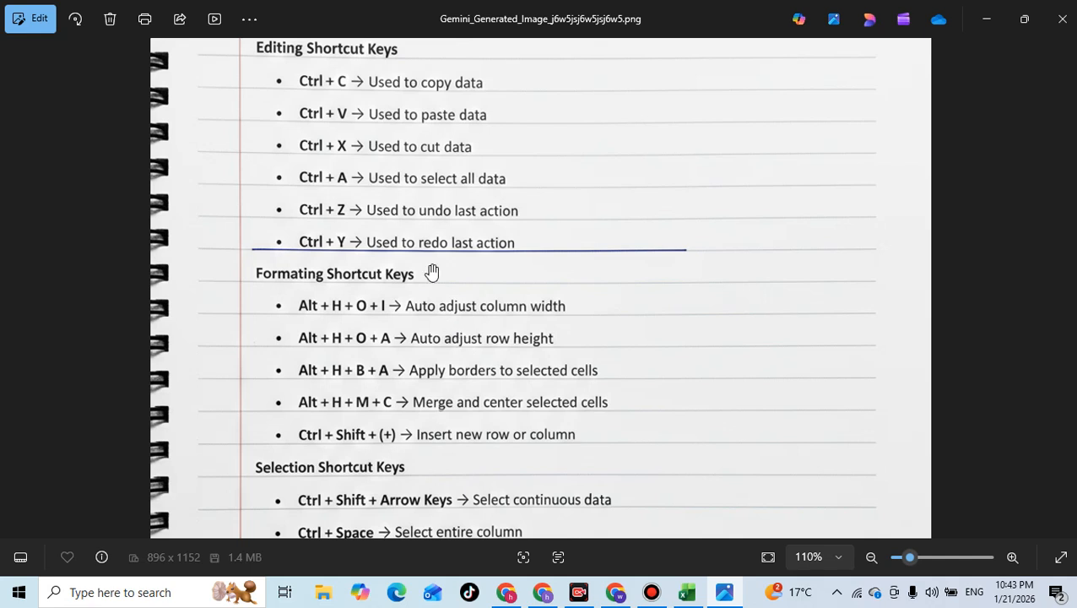